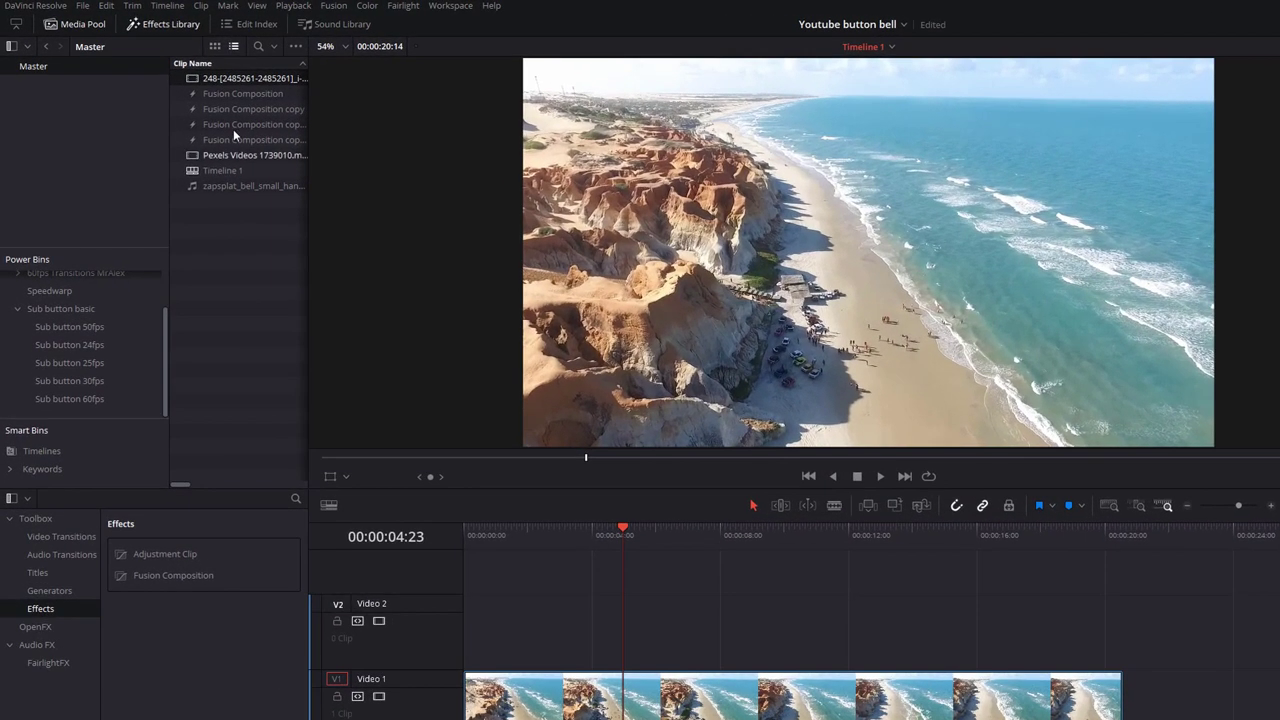
Preview the bell image and add the bell sound clip to the timeline.
left_click(255, 79)
double_click(255, 79)
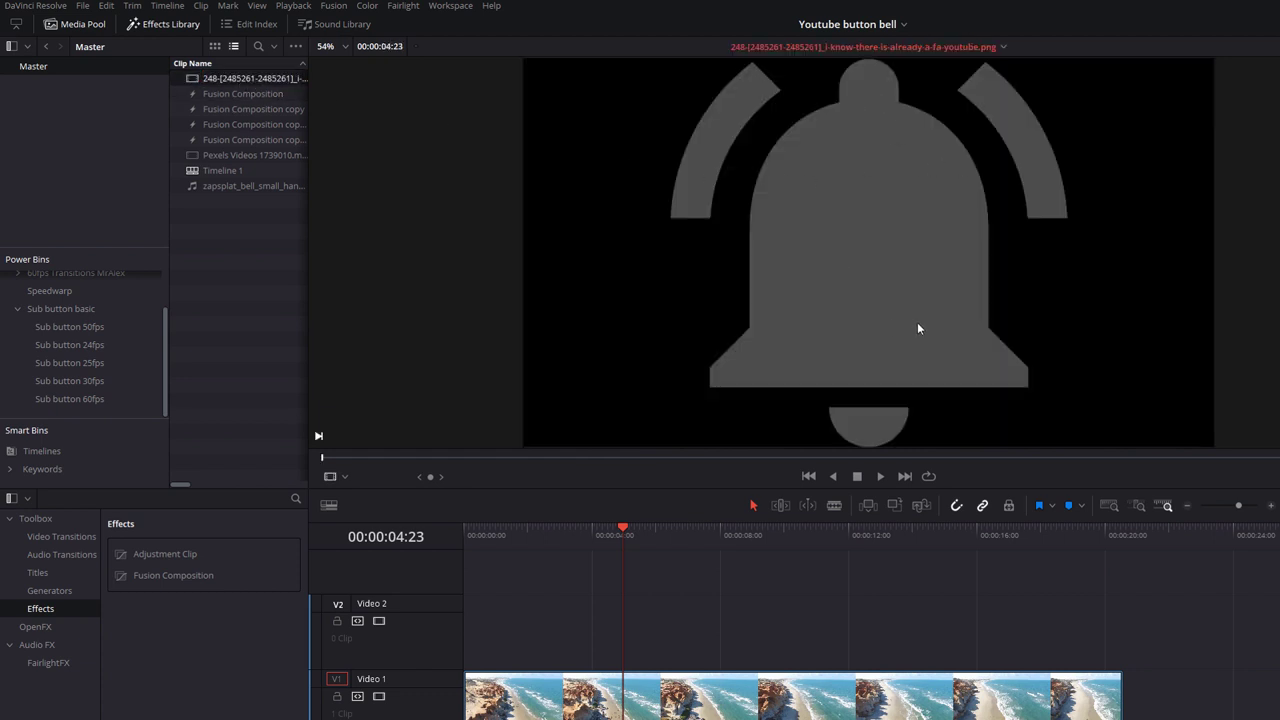
left_click_drag(255, 188, 545, 640)
Reposition the playhead and clear the beach clip's selection.
left_click(572, 535)
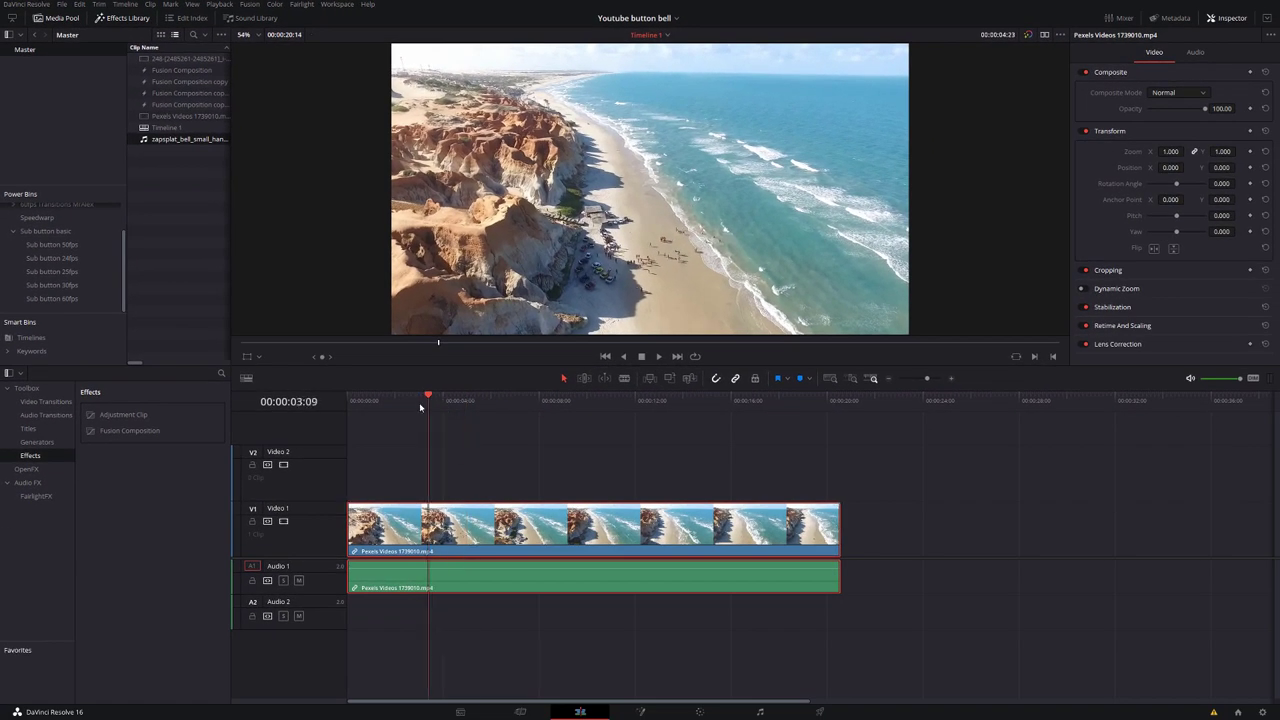
left_click_drag(420, 407, 538, 405)
left_click(454, 473)
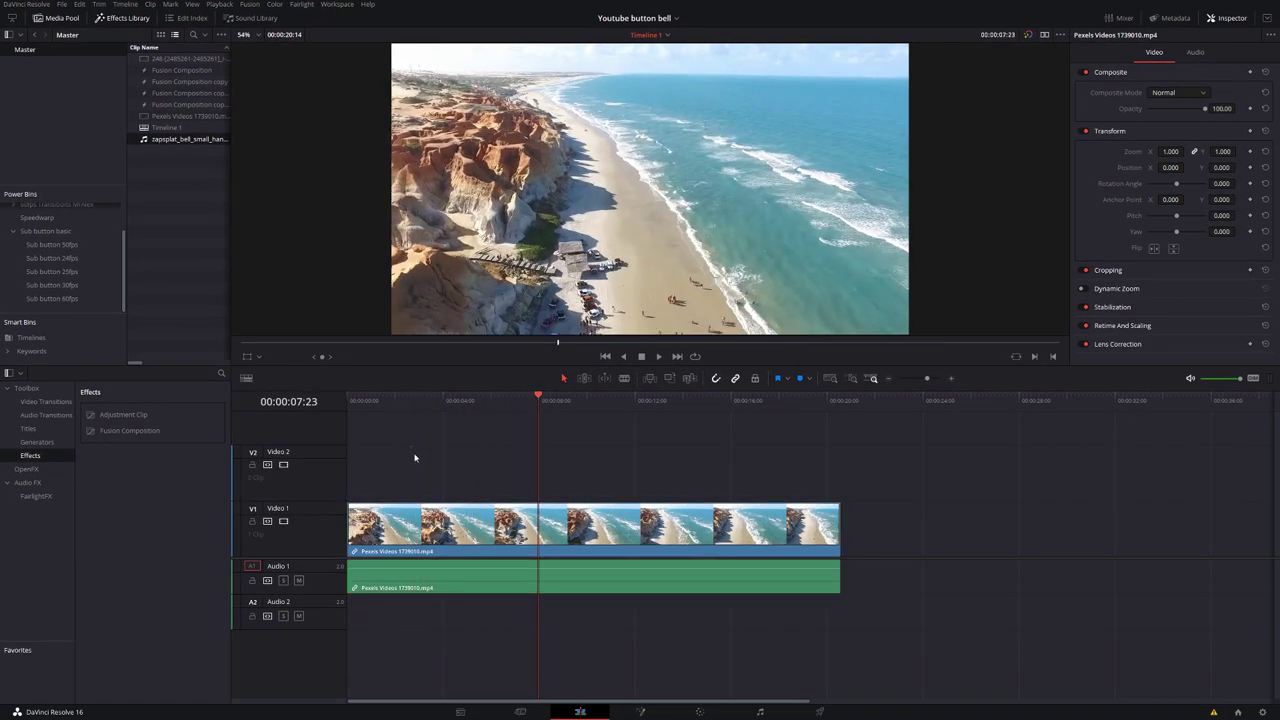
left_click_drag(411, 447, 744, 495)
Place the Sub button 24fps Fusion Composition on Video 2 at 4 seconds, preview and select it.
left_click(54, 259)
left_click_drag(176, 62, 438, 473)
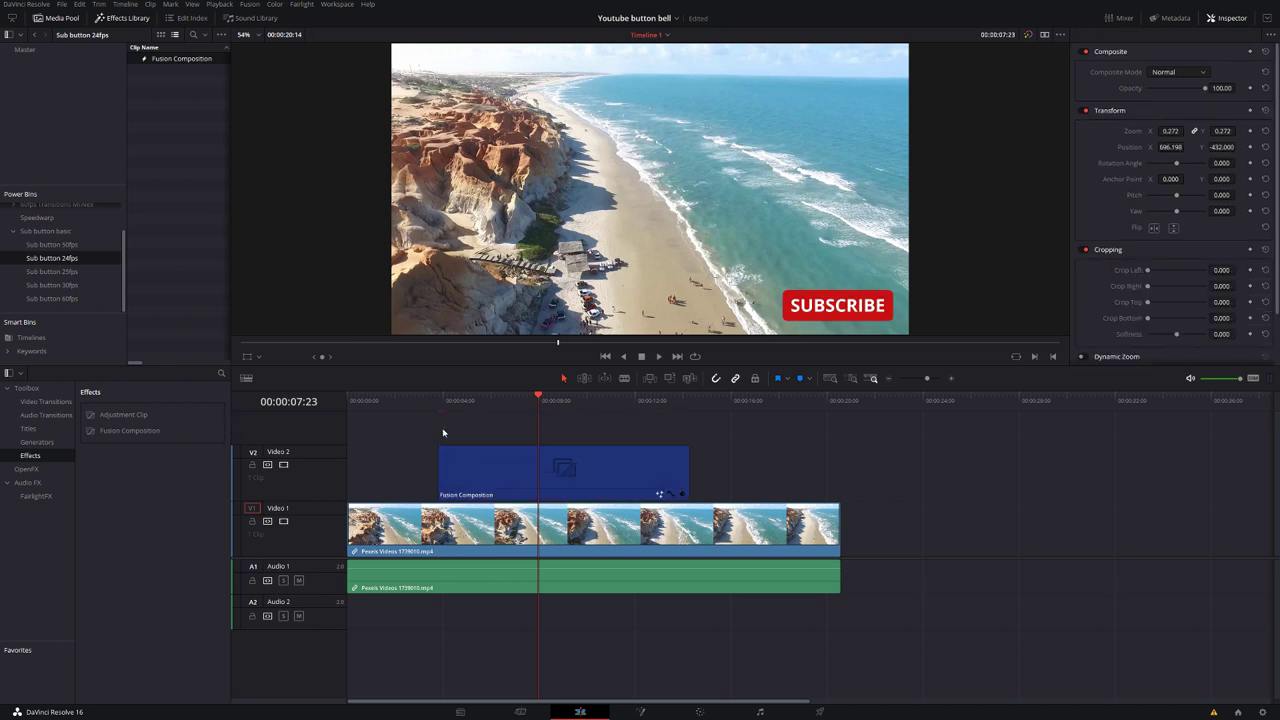
left_click(434, 402)
key("space")
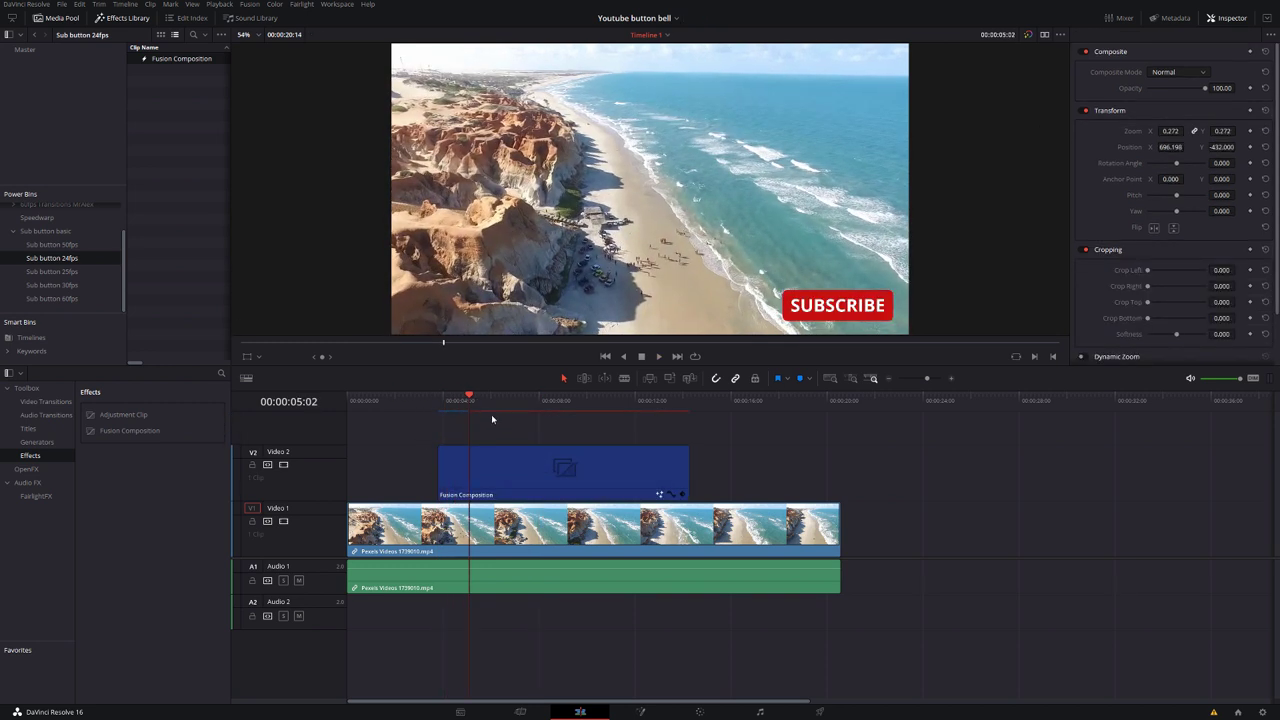
left_click(500, 473)
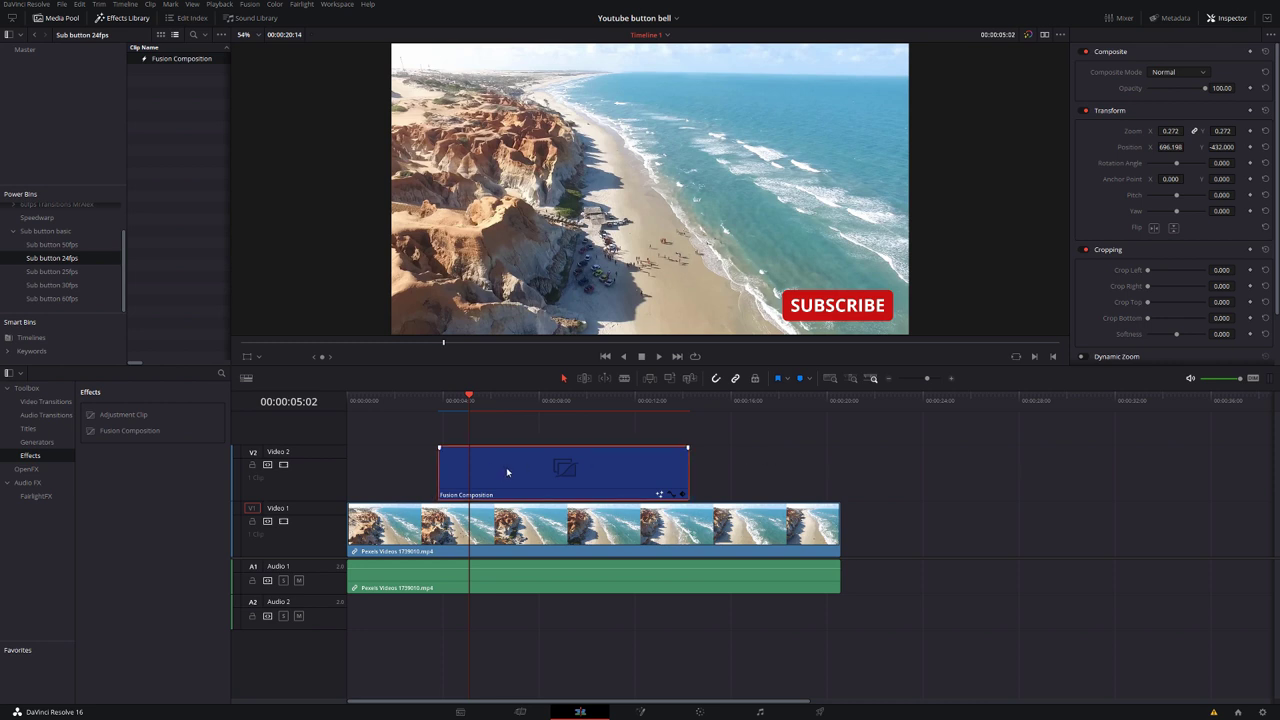
left_click(640, 712)
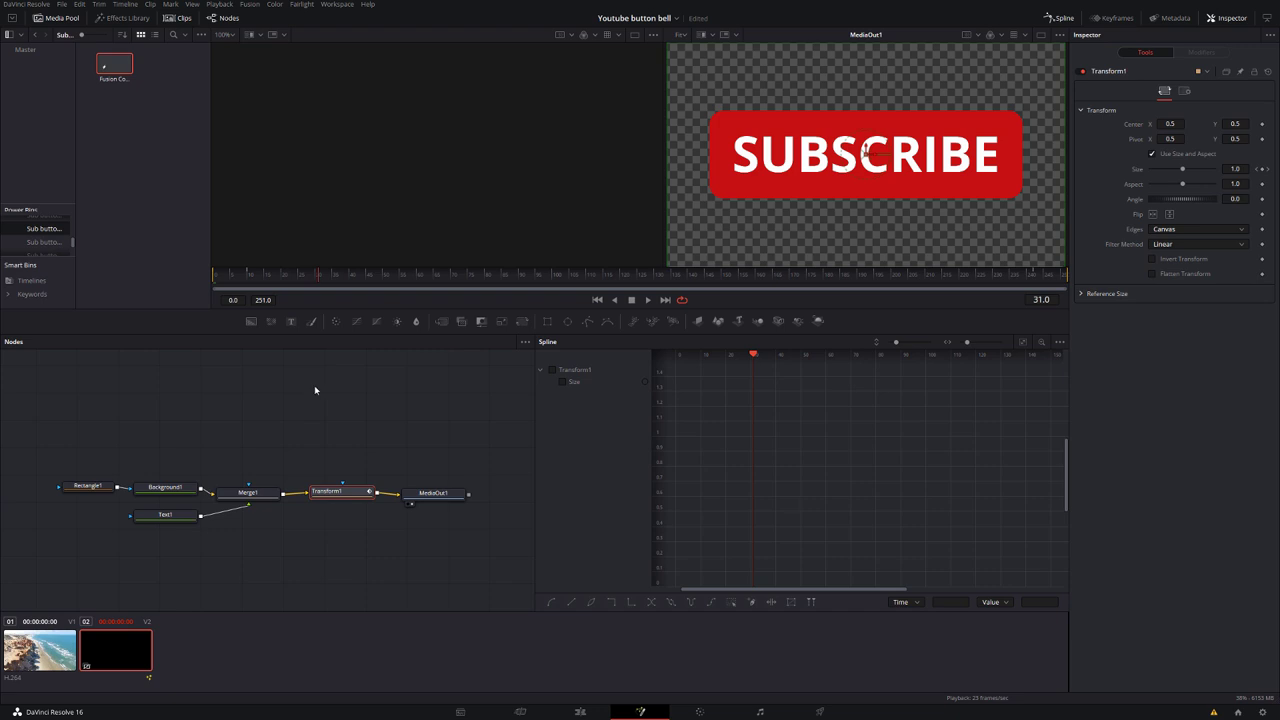
Select the Transform1 node and return the time ruler to frame 0.
left_click(268, 390)
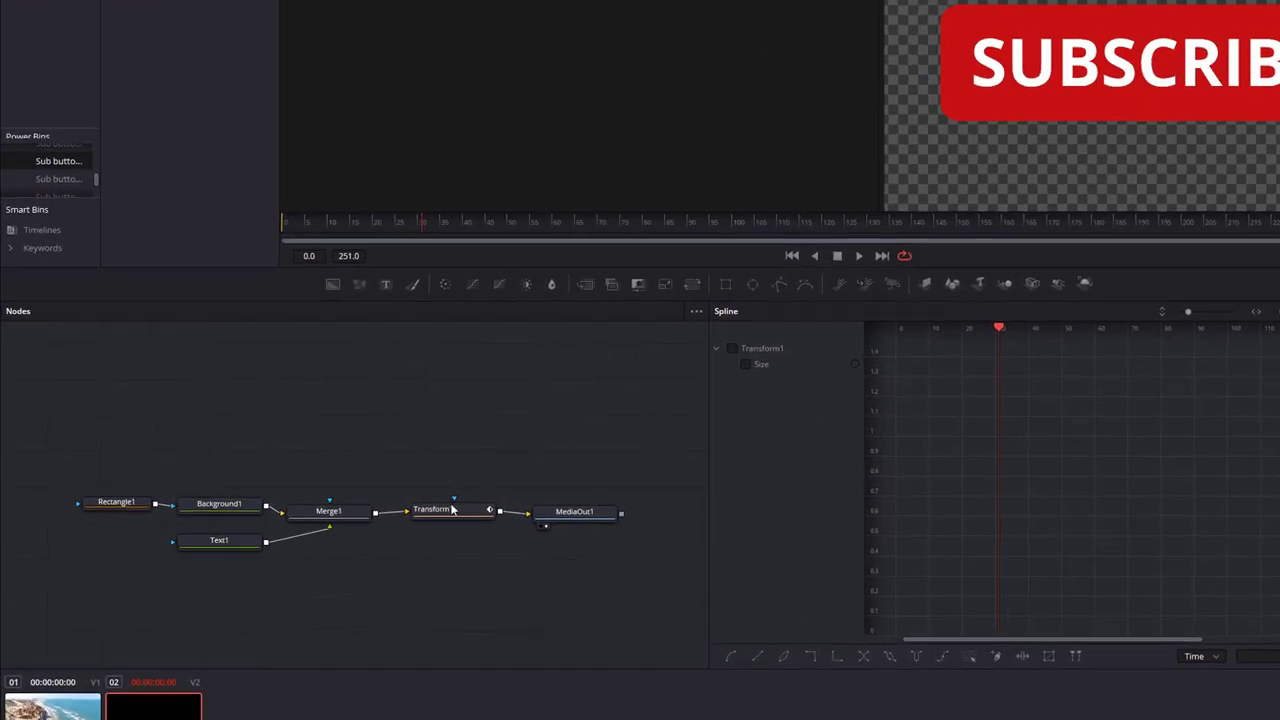
left_click(452, 514)
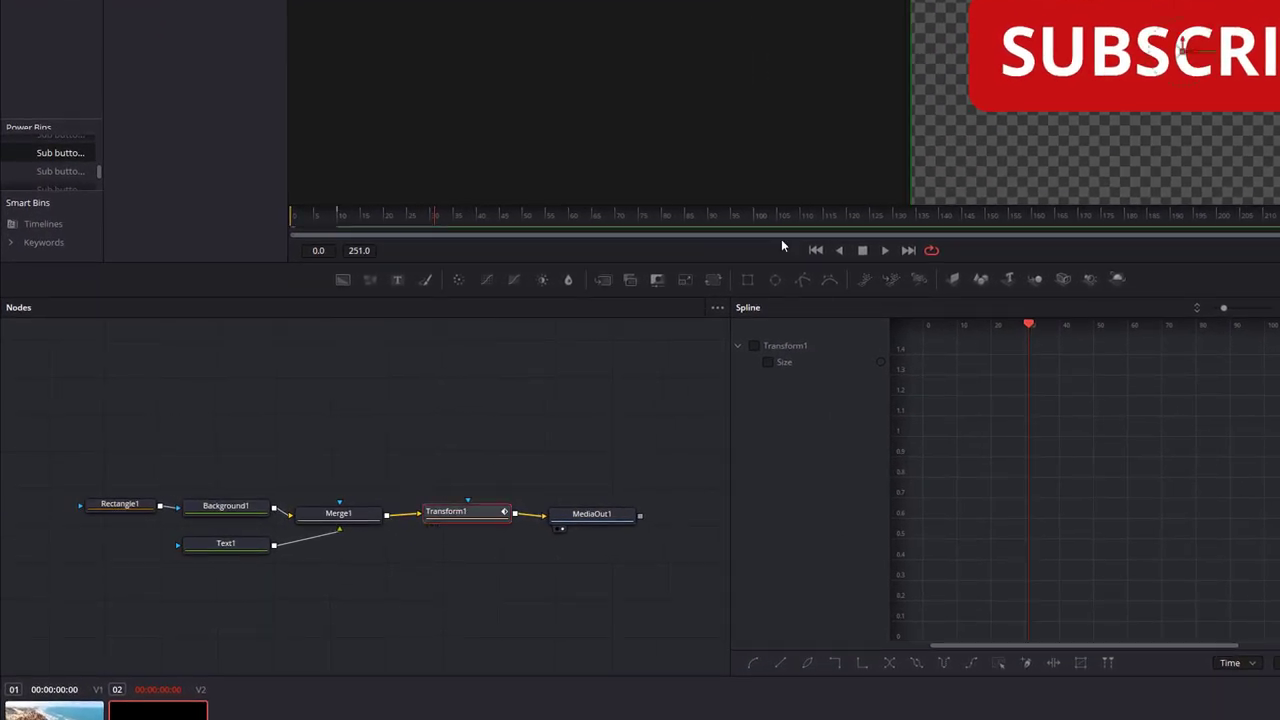
left_click_drag(423, 217, 289, 220)
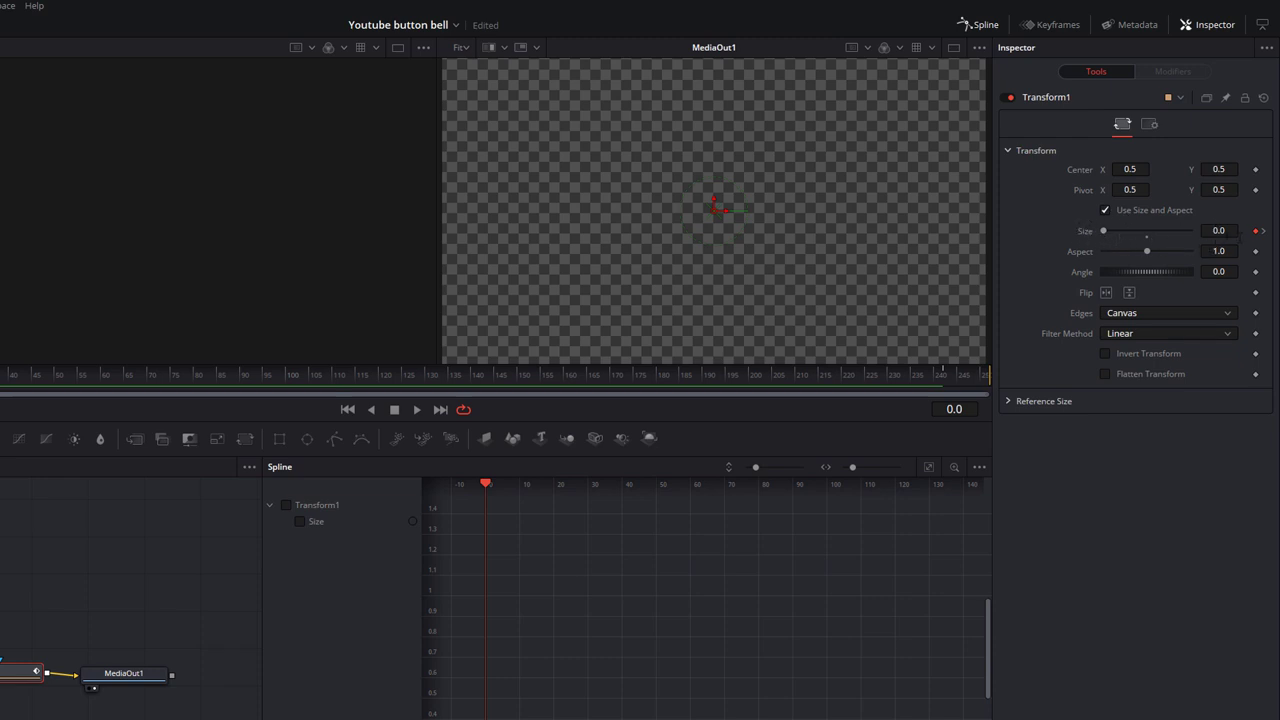
Keyframe Transform1's Size at 0 on frame 0 and 0.75 on frame 10.
left_click(1255, 231)
left_click(1264, 233)
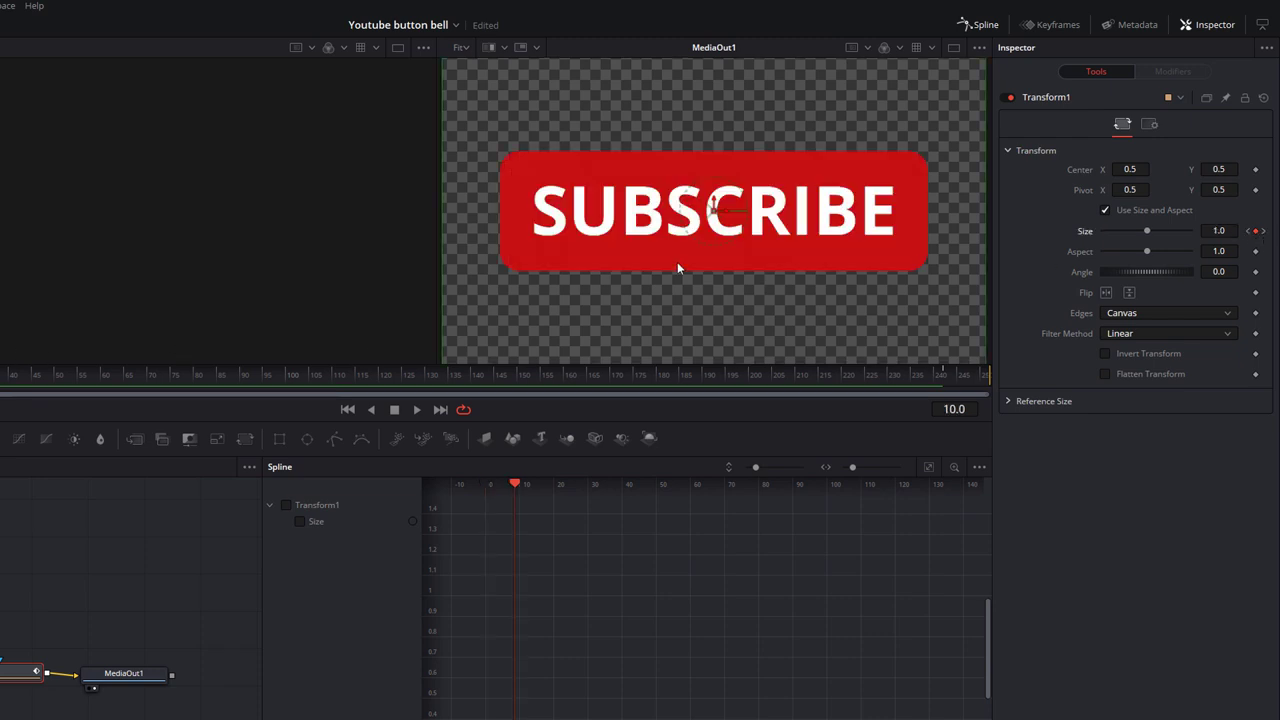
left_click(1219, 230)
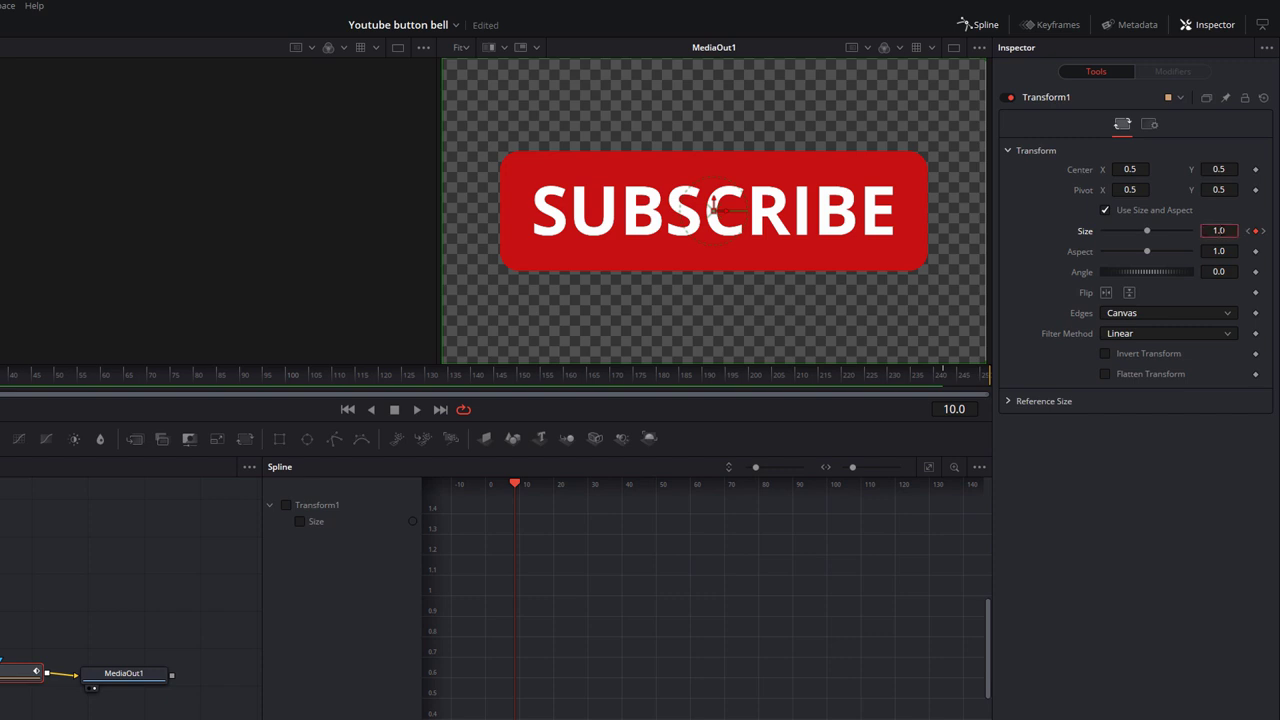
double_click(1228, 227)
type("0.75")
key("Tab")
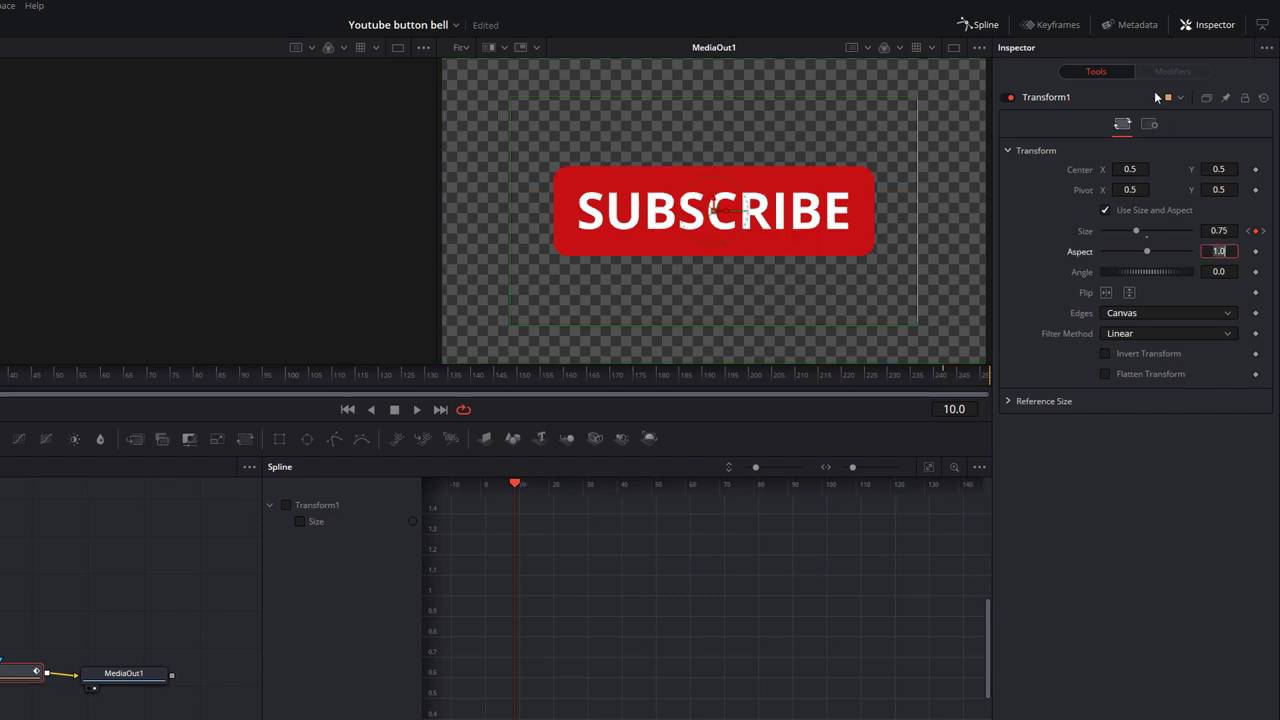
Set Size 0.75 at frame 242 and nudge the SUBSCRIBE button slightly left.
left_click(1263, 231)
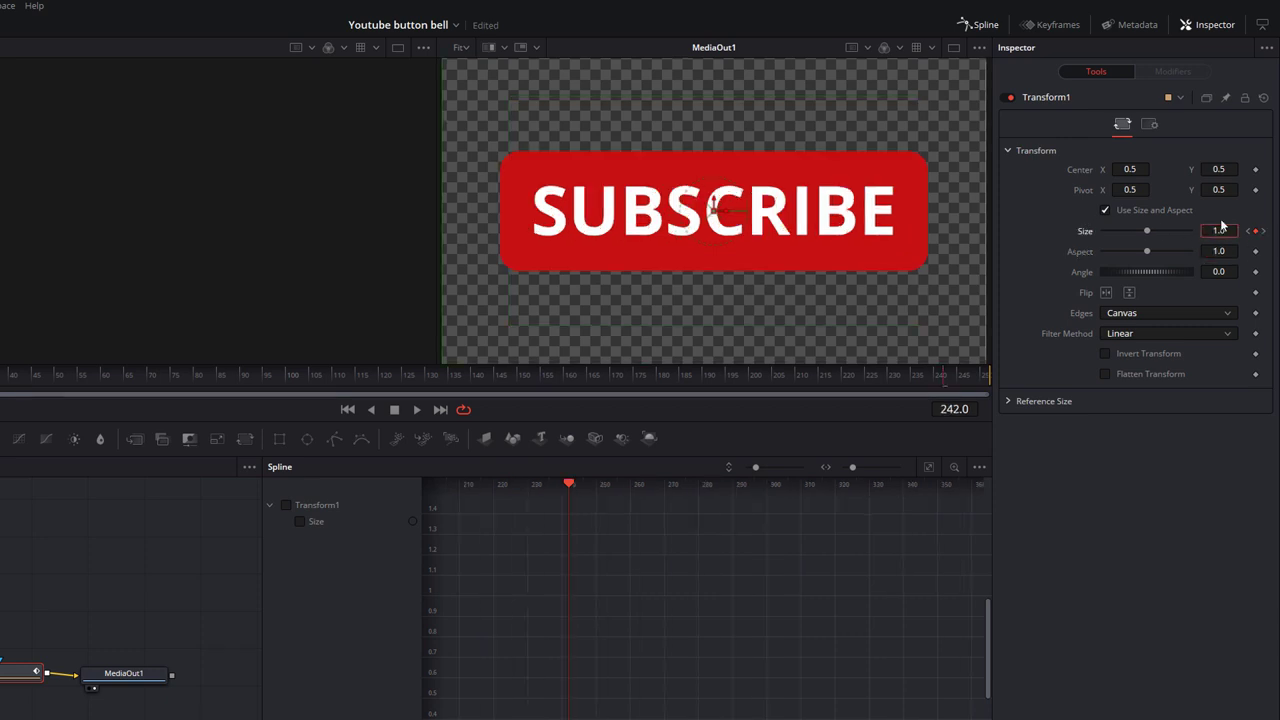
left_click(1221, 230)
type("0.75")
key("Tab")
left_click_drag(98, 377, 178, 398)
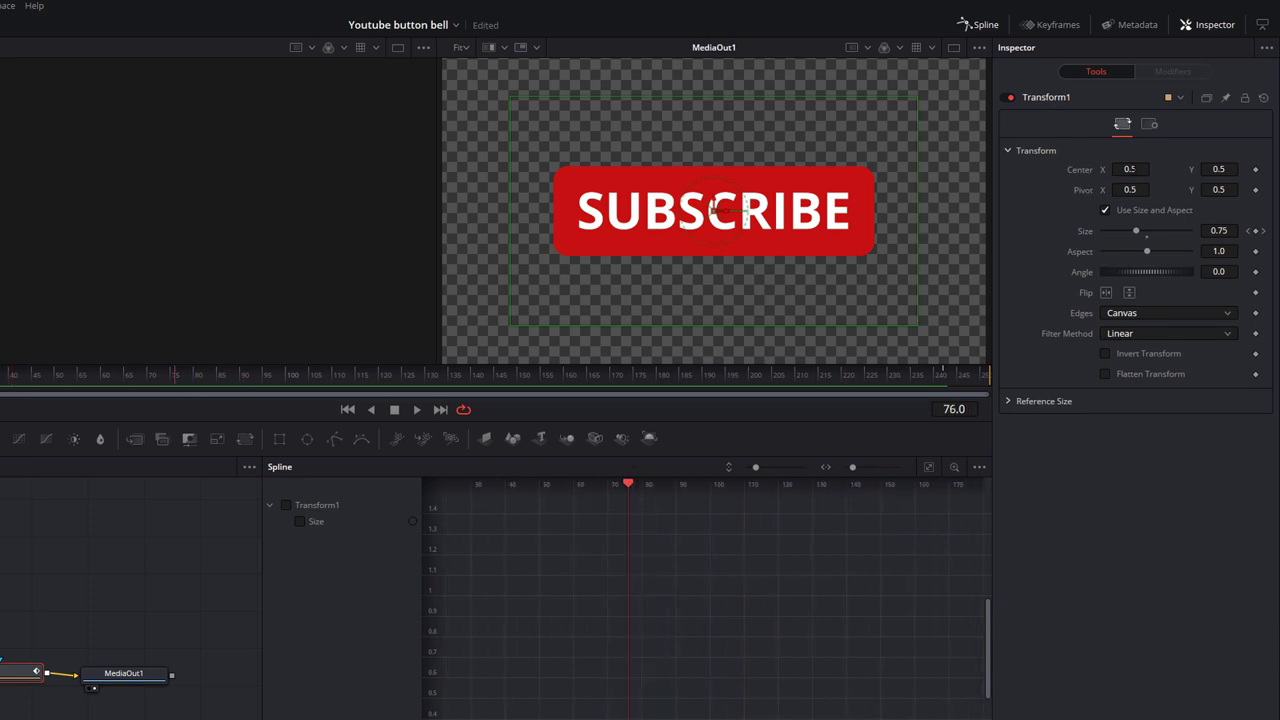
left_click_drag(1145, 169, 1114, 169)
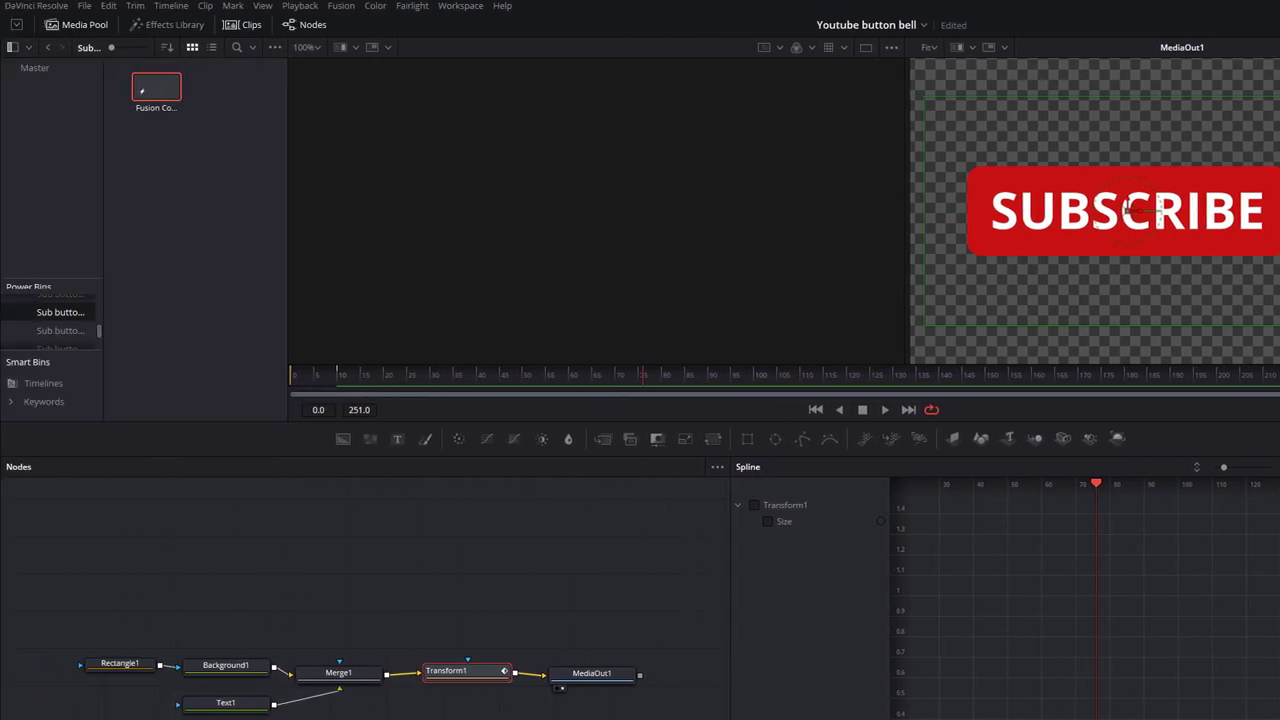
left_click(80, 28)
Drag the bell PNG from the Master bin into the node graph as MediaIn1.
left_click(81, 30)
left_click(35, 68)
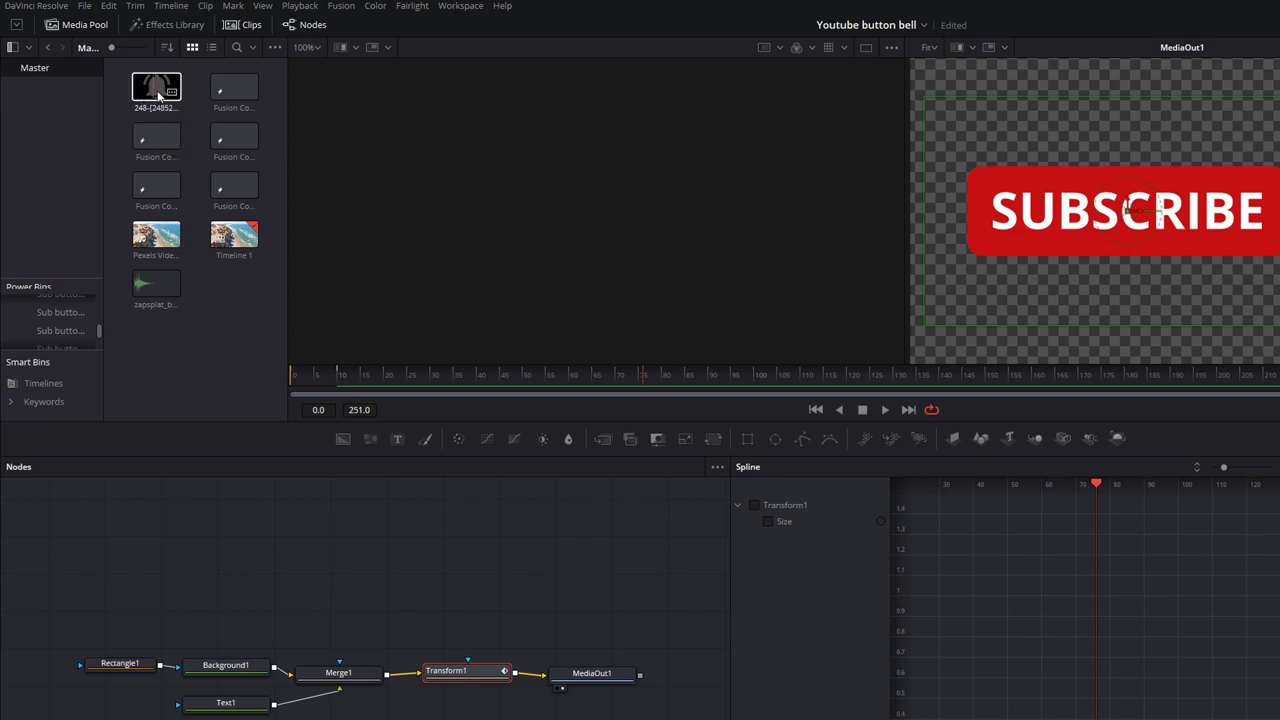
left_click_drag(158, 95, 201, 593)
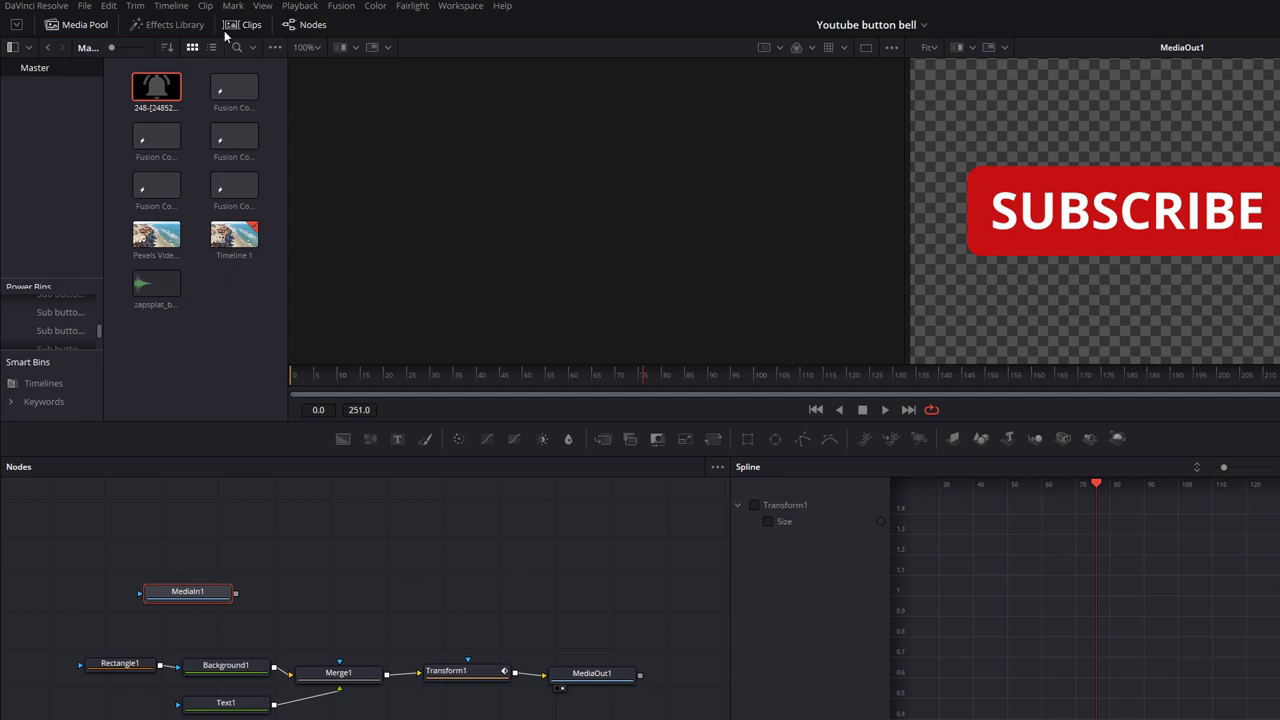
Add a Bitmap1 mask node from the Effects Library's Mask tools, fed by MediaIn1.
left_click(152, 28)
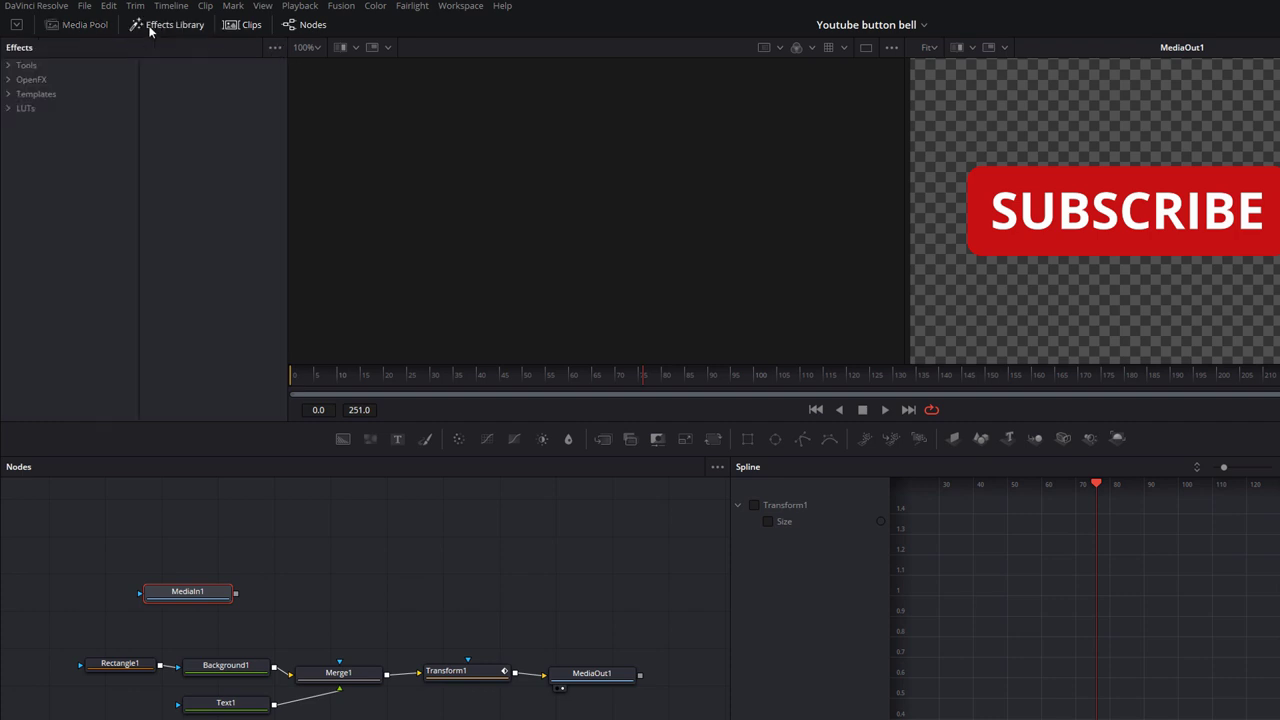
left_click(8, 66)
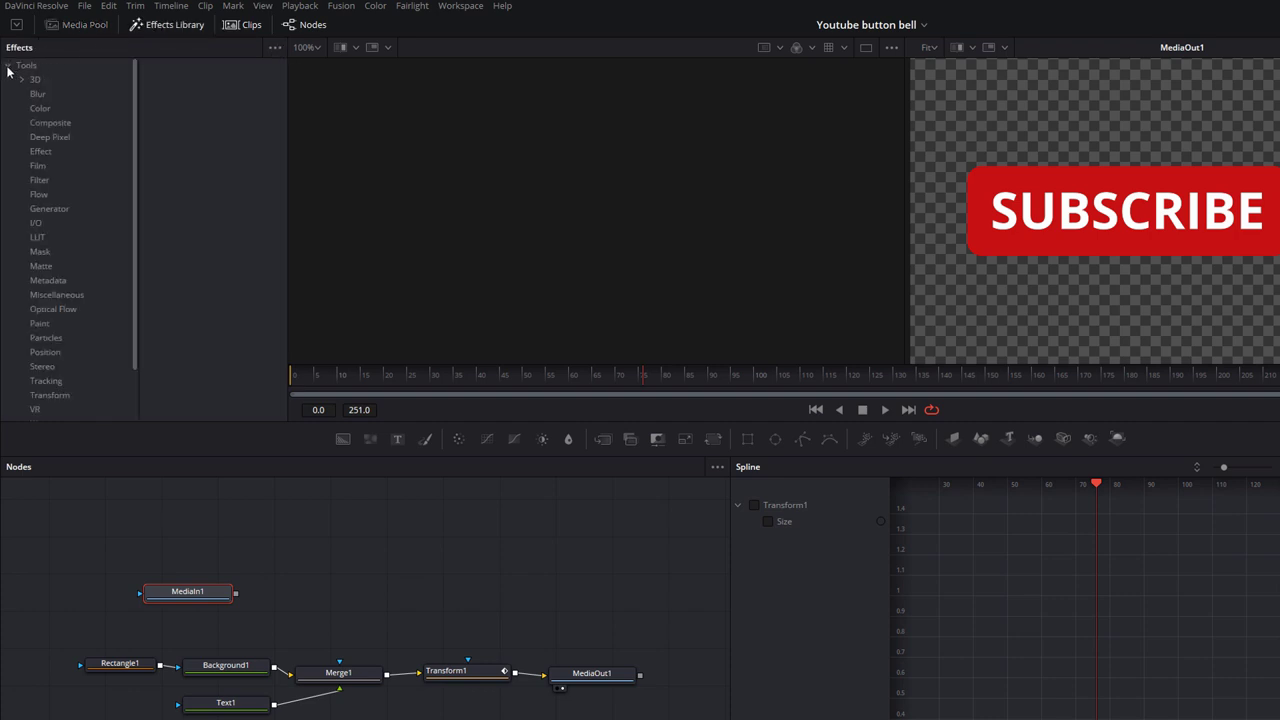
left_click(42, 256)
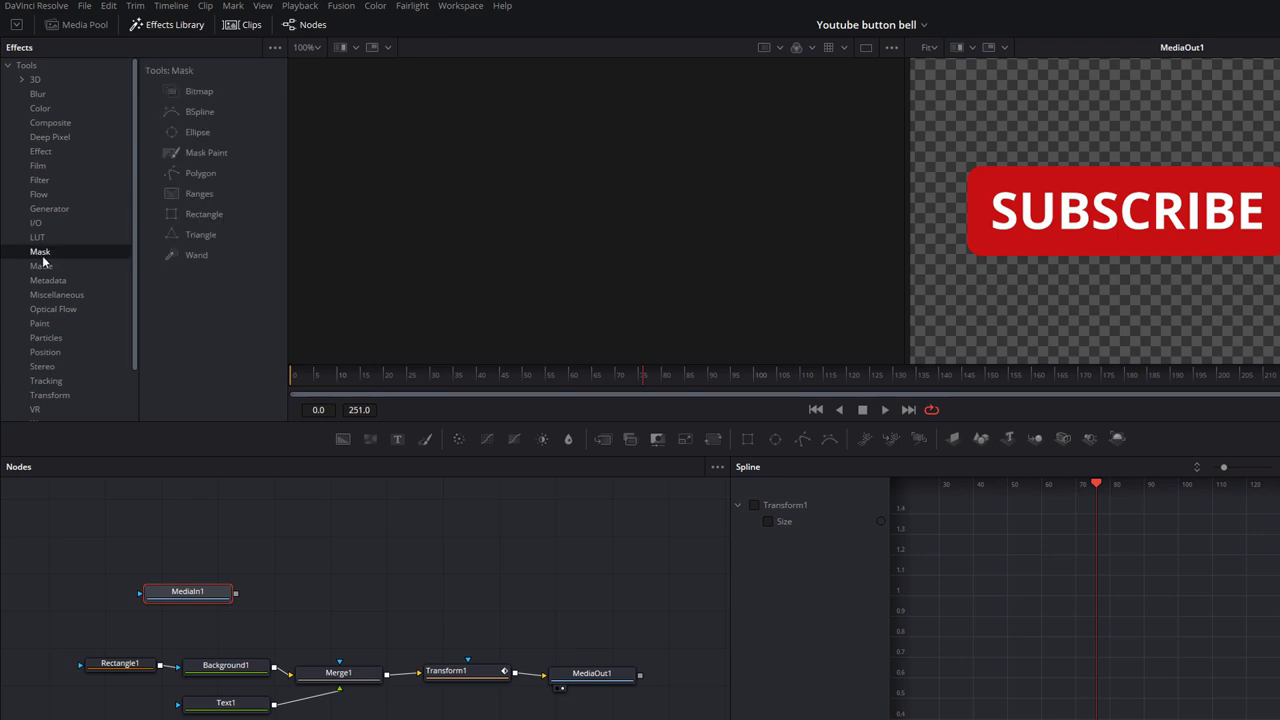
left_click_drag(195, 92, 204, 117)
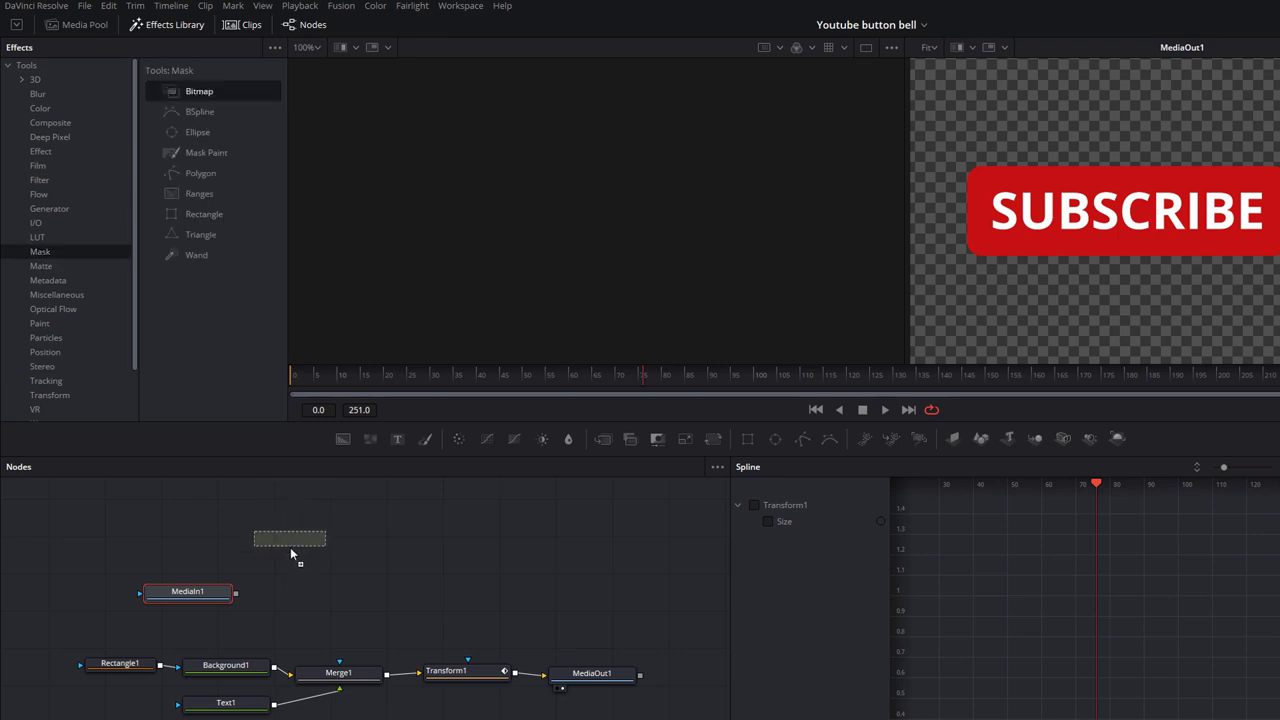
left_click_drag(292, 600, 255, 597)
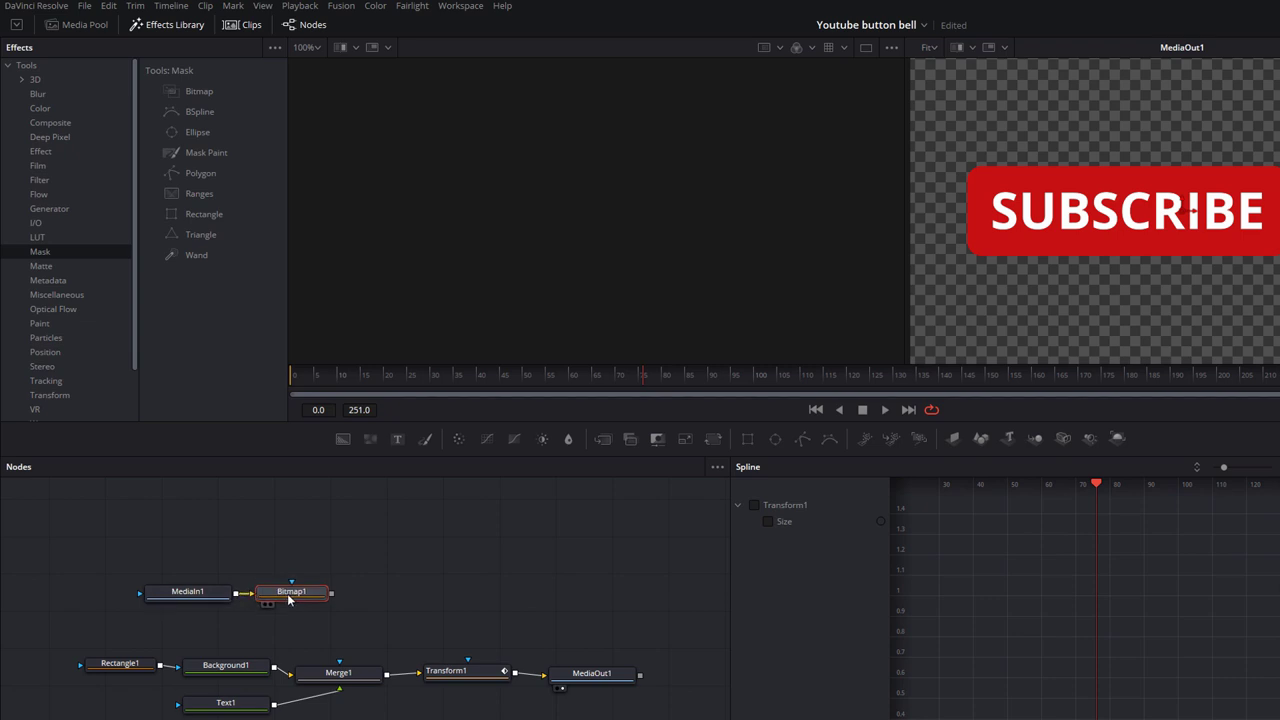
Add a Background2 node after Bitmap1 and place another node beside it.
left_click(182, 596)
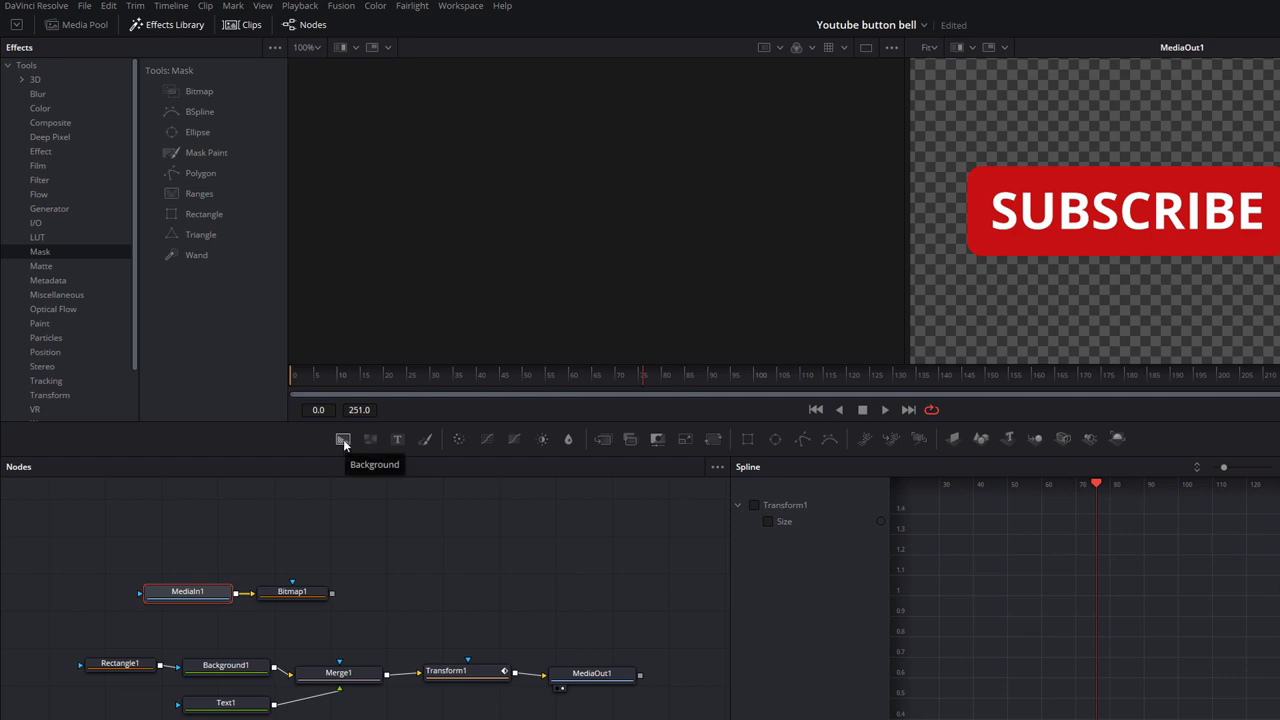
left_click_drag(343, 441, 358, 598)
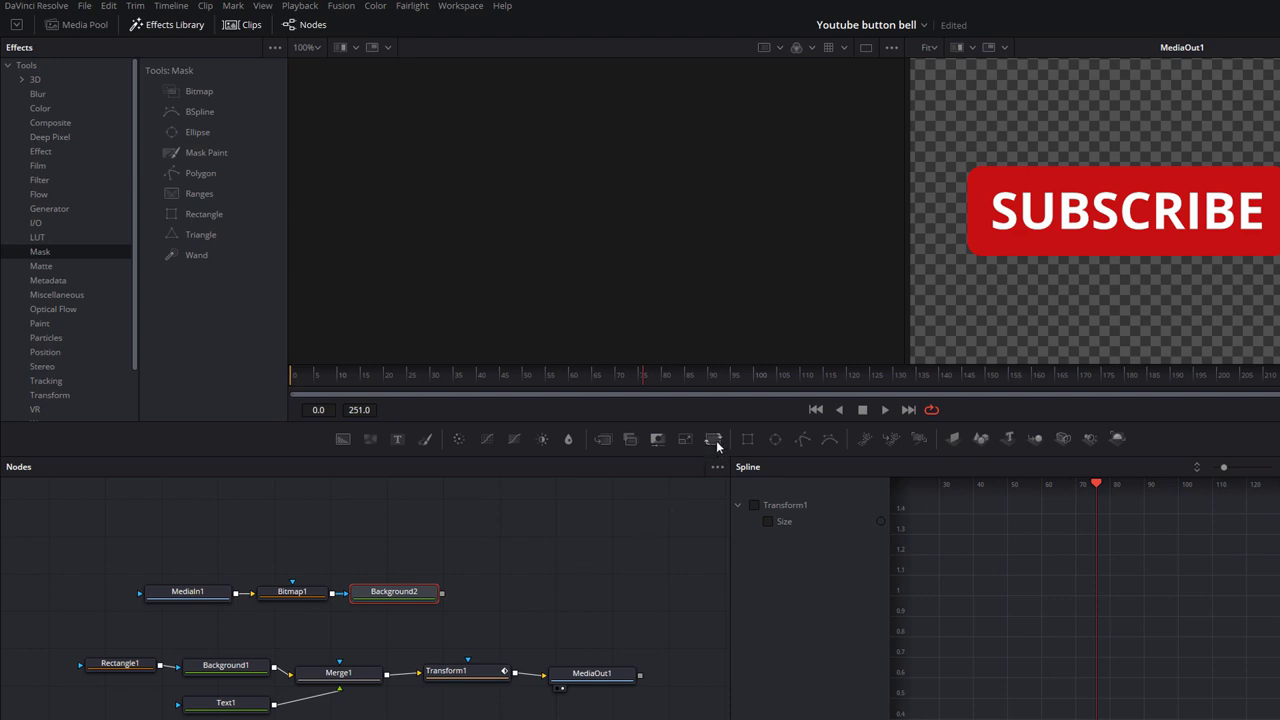
left_click_drag(716, 446, 507, 601)
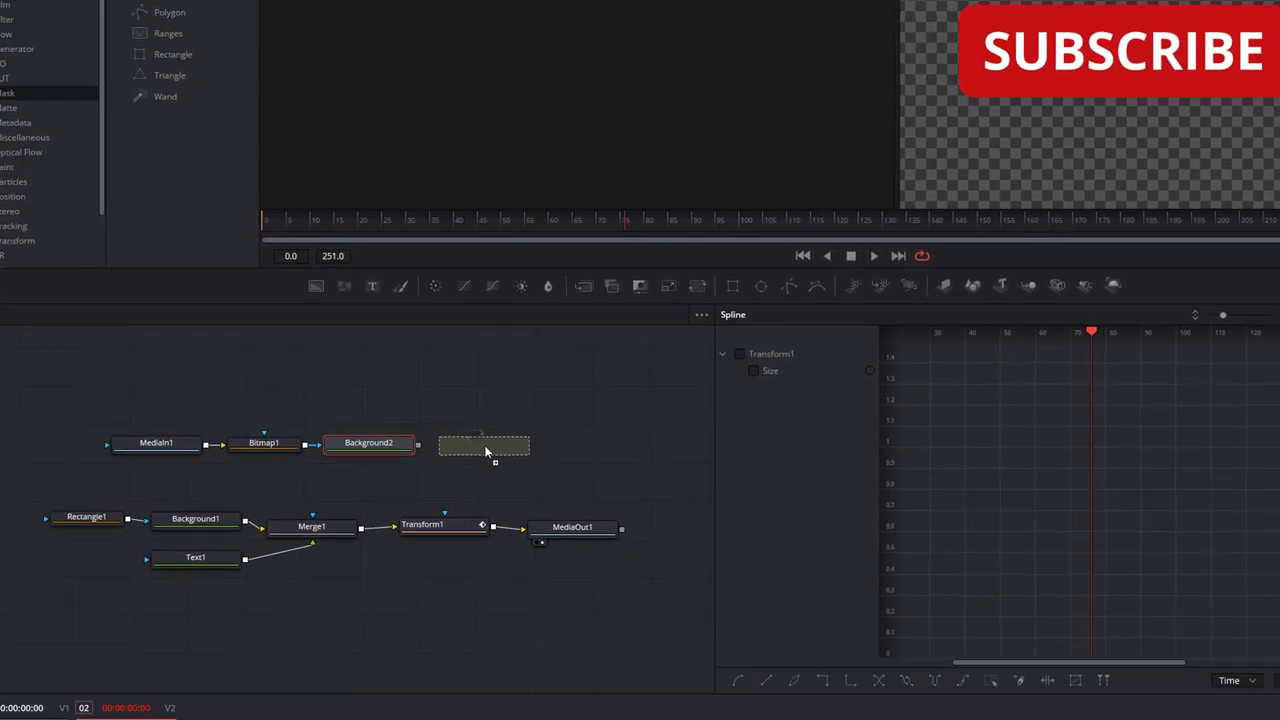
Add Transform2 after Background2 and shift MediaOut1 and Transform1 to the right.
left_click_drag(485, 453, 430, 421)
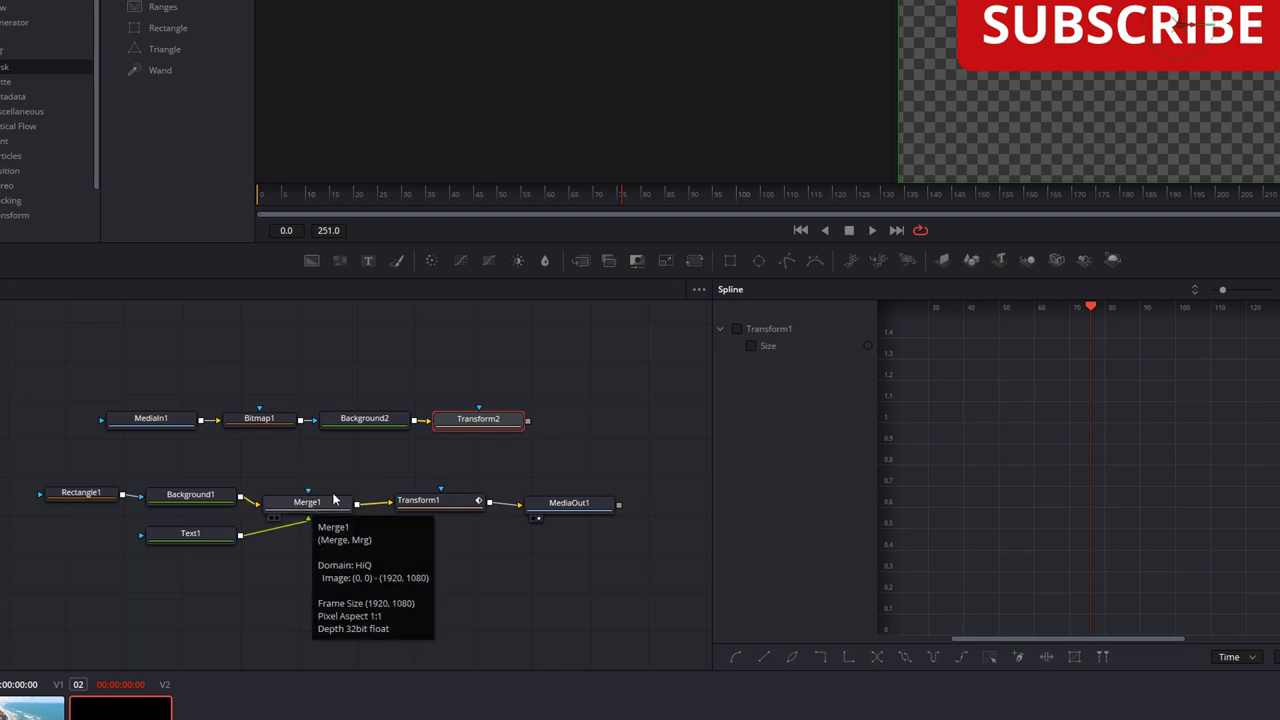
mouse_move(432, 510)
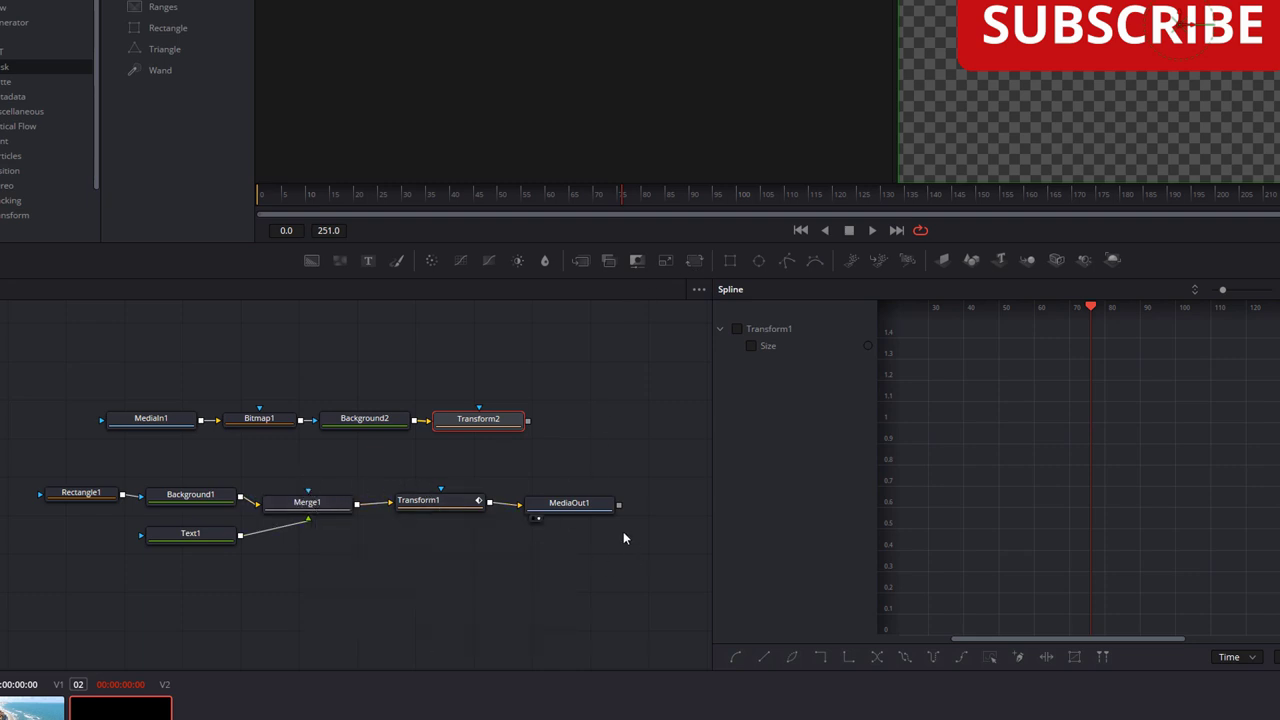
left_click_drag(606, 517, 651, 515)
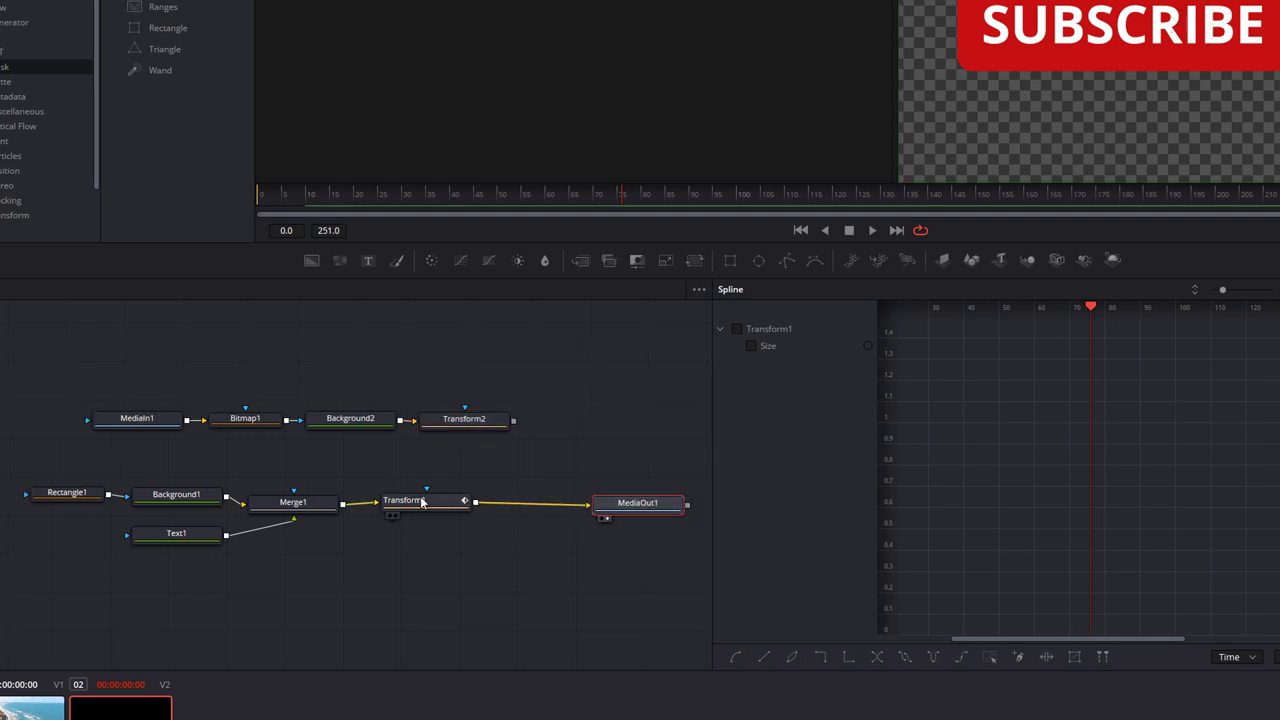
left_click_drag(410, 503, 505, 510)
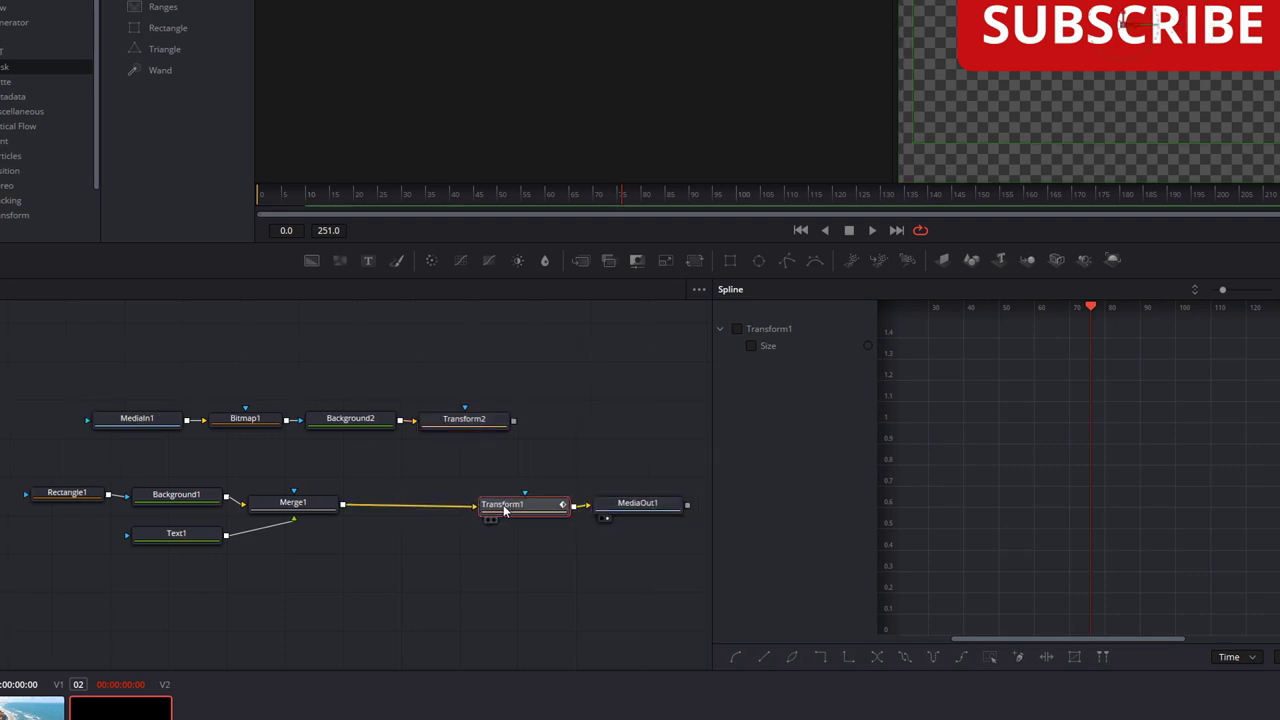
left_click(703, 405)
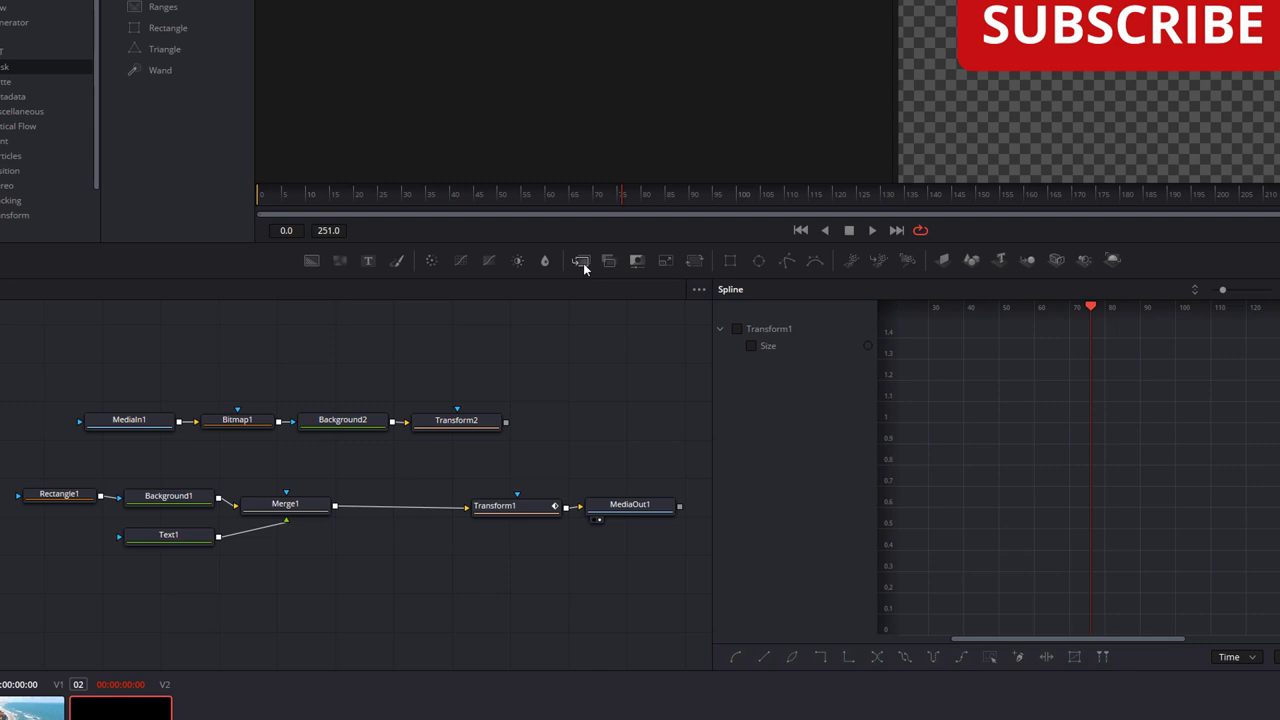
Insert Merge2 between Merge1 and Transform1 and feed Transform2's bell into it.
left_click_drag(583, 263, 400, 505)
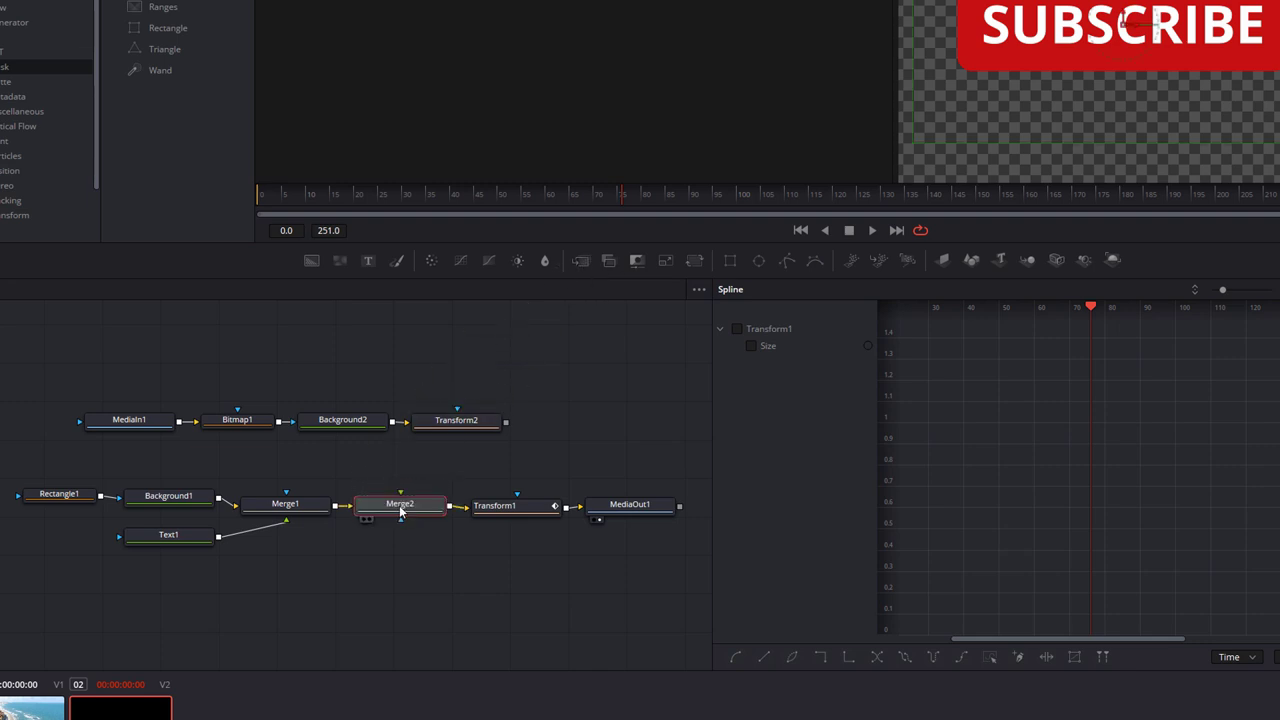
left_click_drag(506, 421, 400, 496)
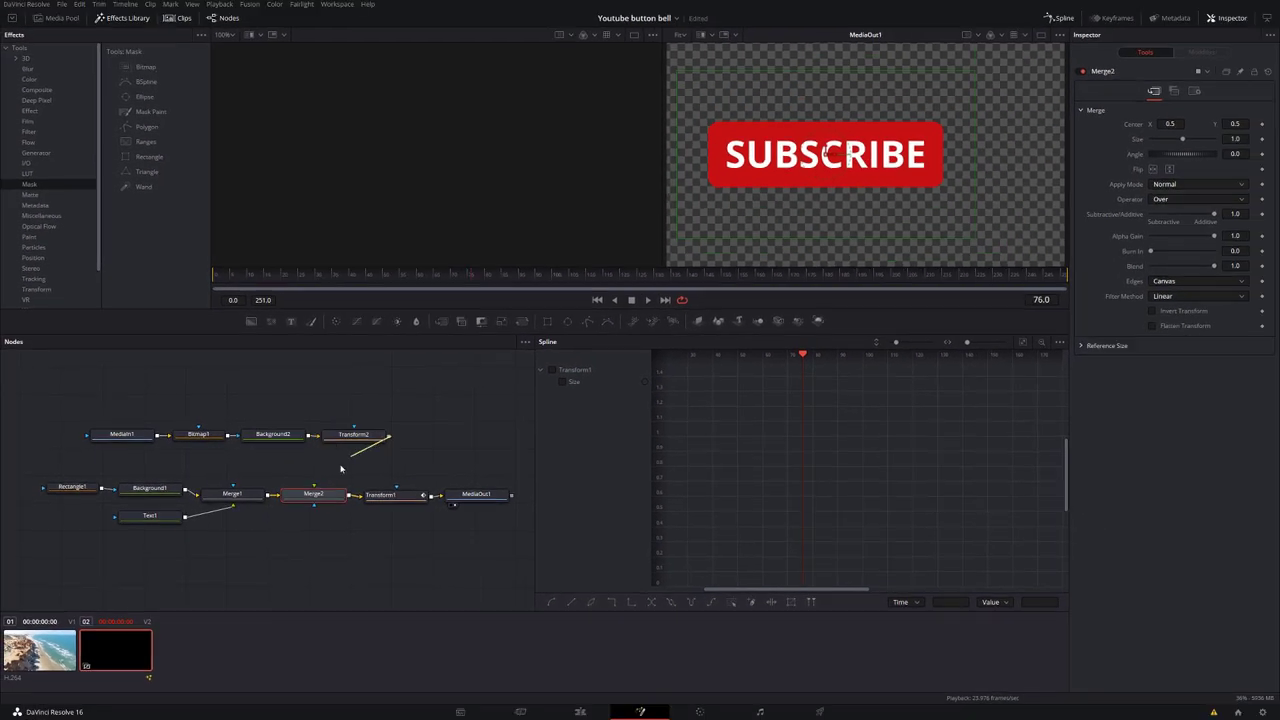
left_click_drag(320, 494, 320, 494)
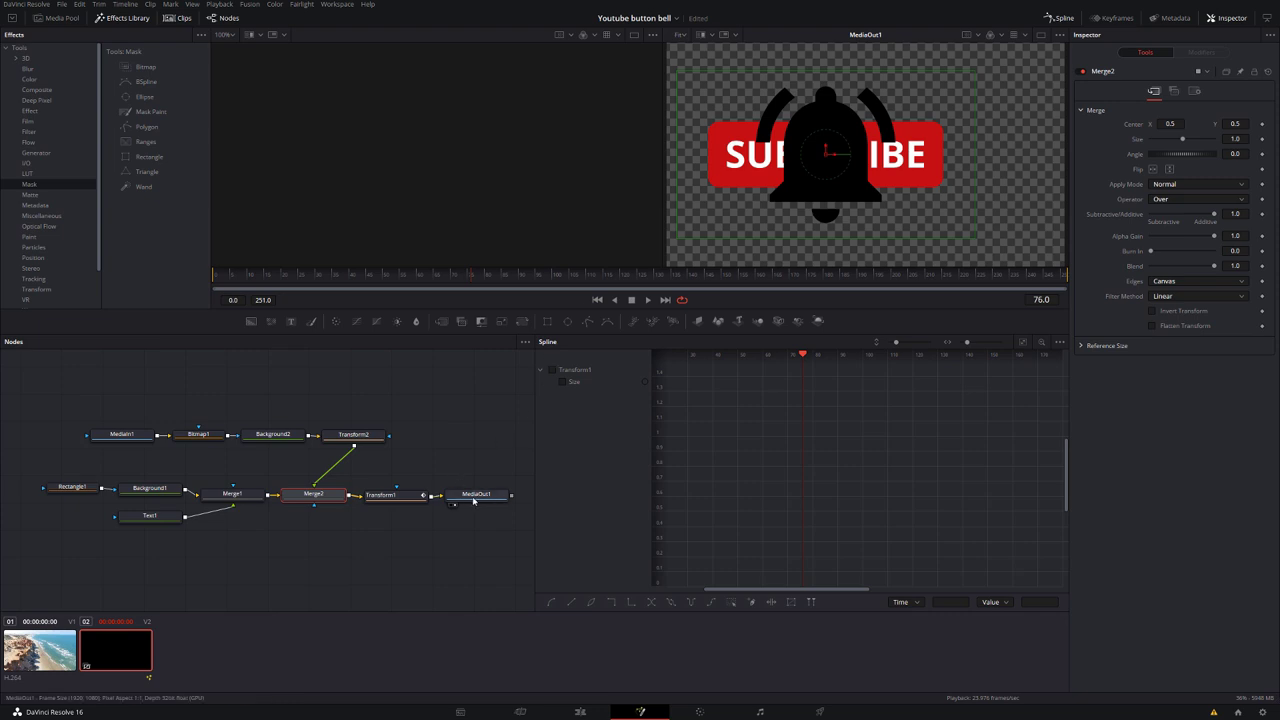
Colour Background2 white and play back to preview the white bell.
left_click(269, 436)
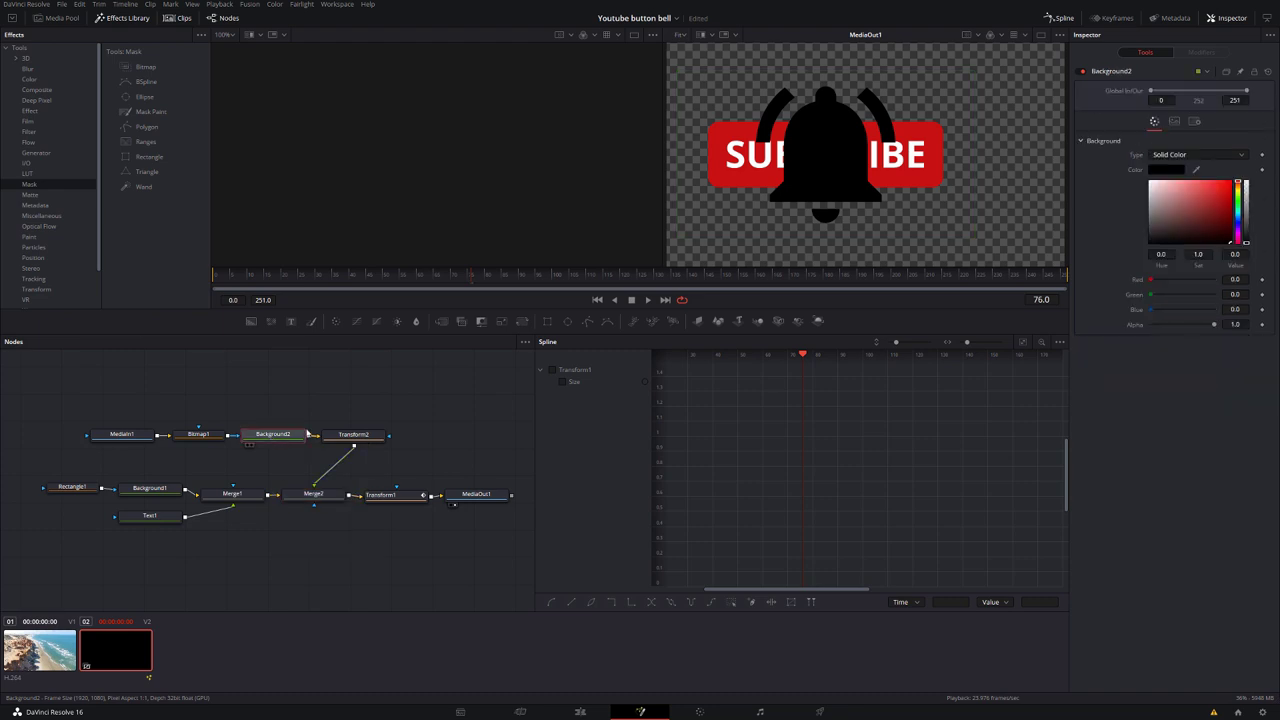
left_click_drag(1190, 200, 1141, 170)
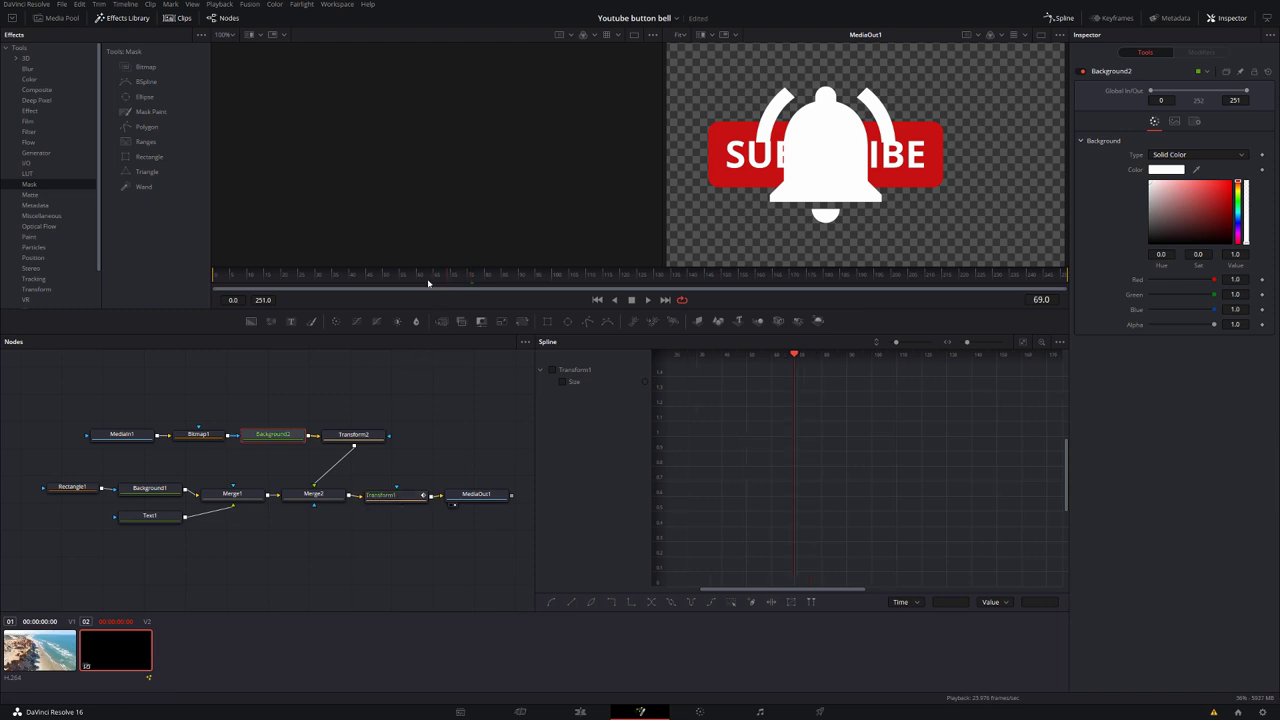
key("space")
key("space")
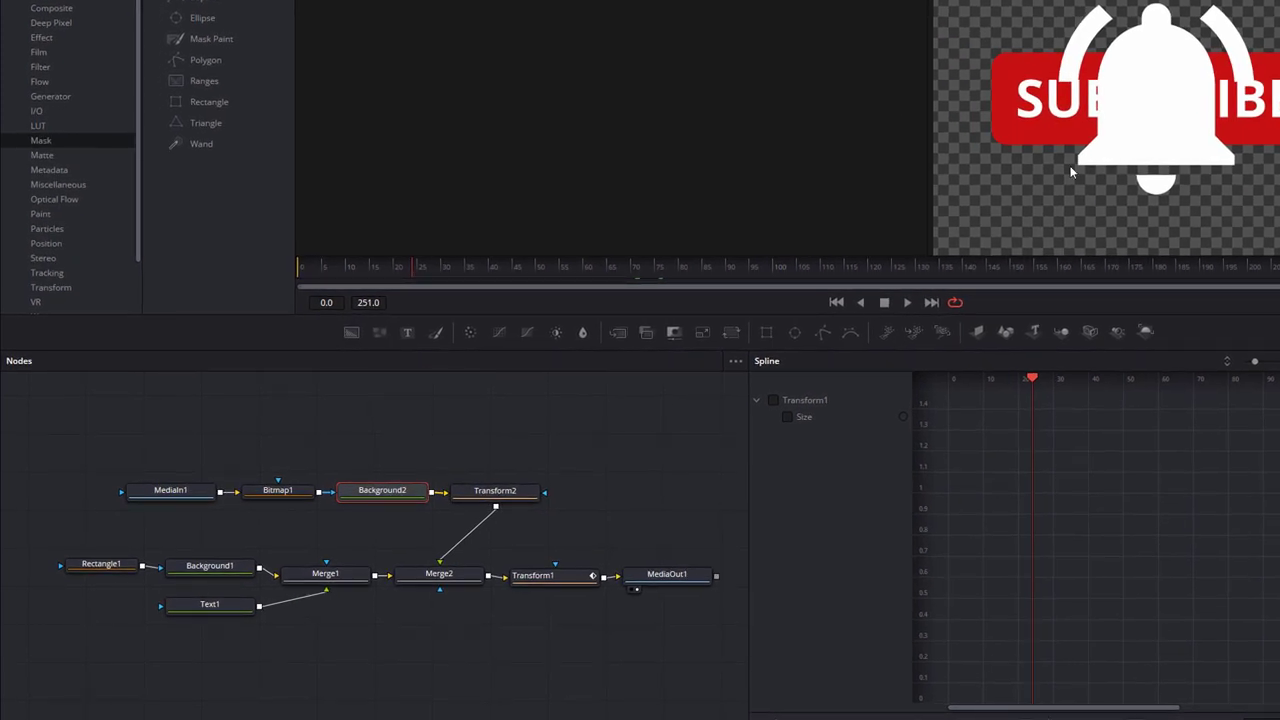
left_click(496, 494)
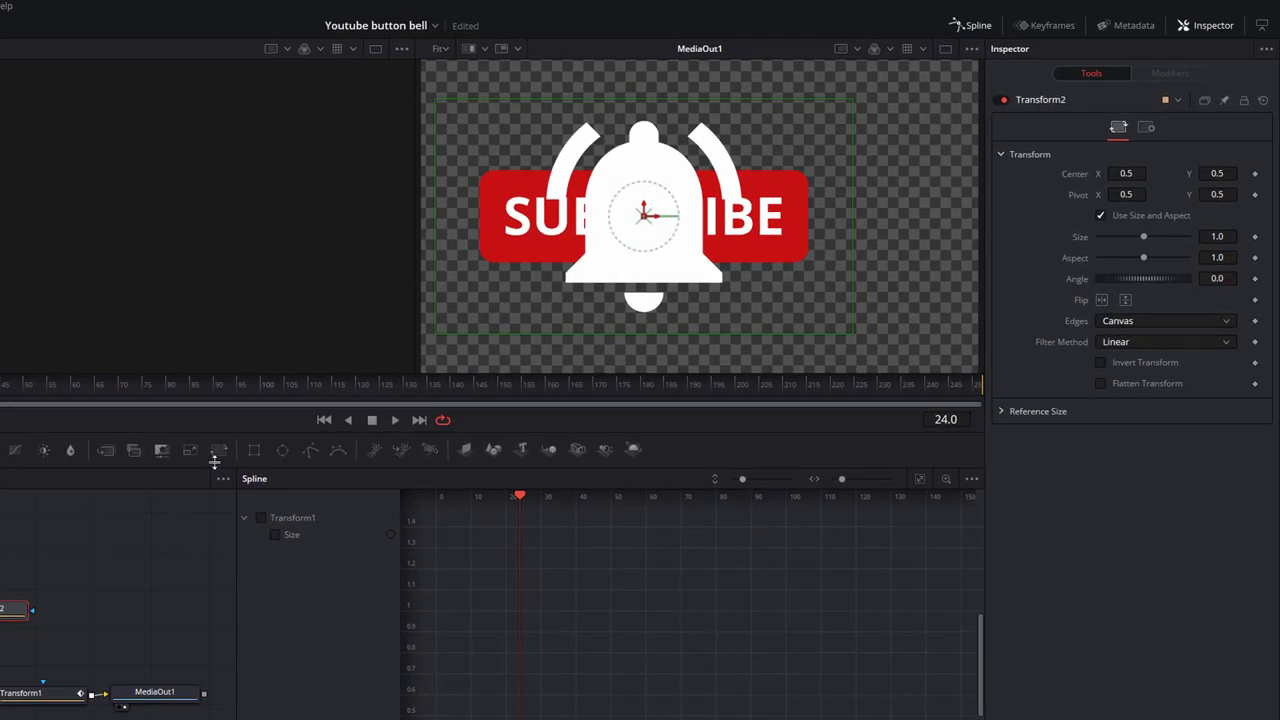
Scale the bell to about 0.42, move it right of SUBSCRIBE, and test-tilt its angle.
left_click_drag(850, 330, 692, 265)
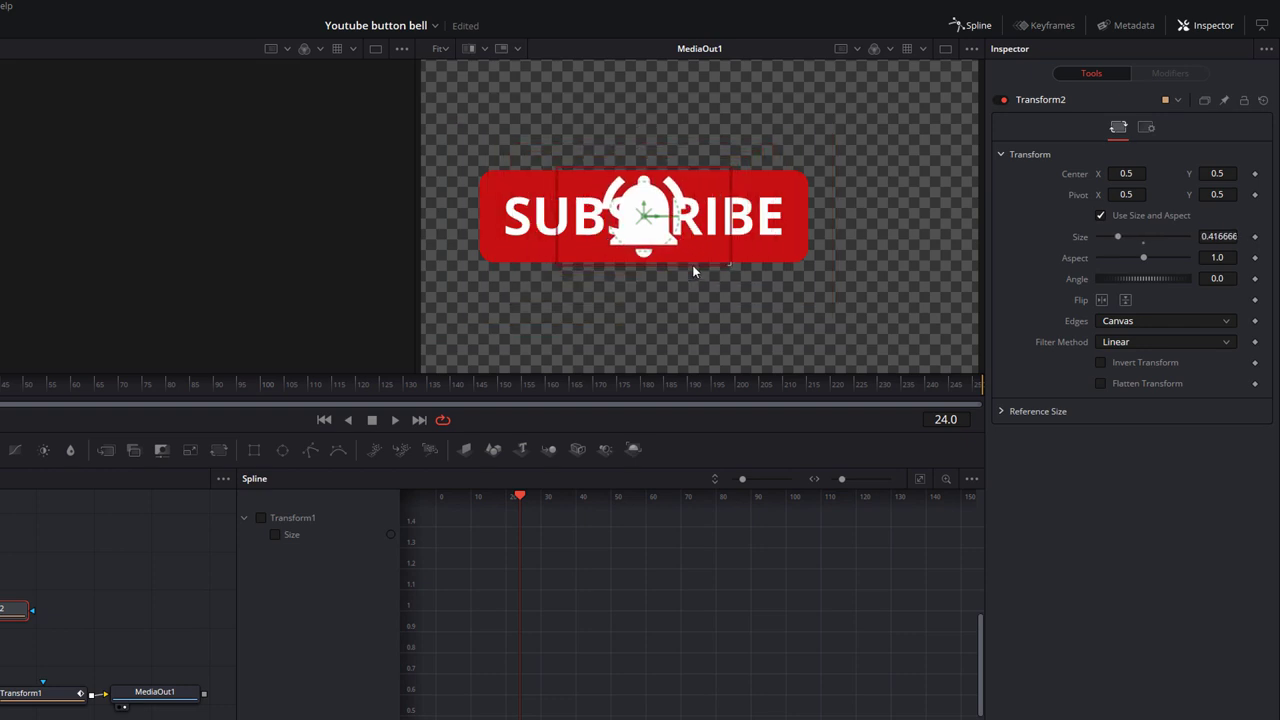
left_click_drag(681, 222, 852, 224)
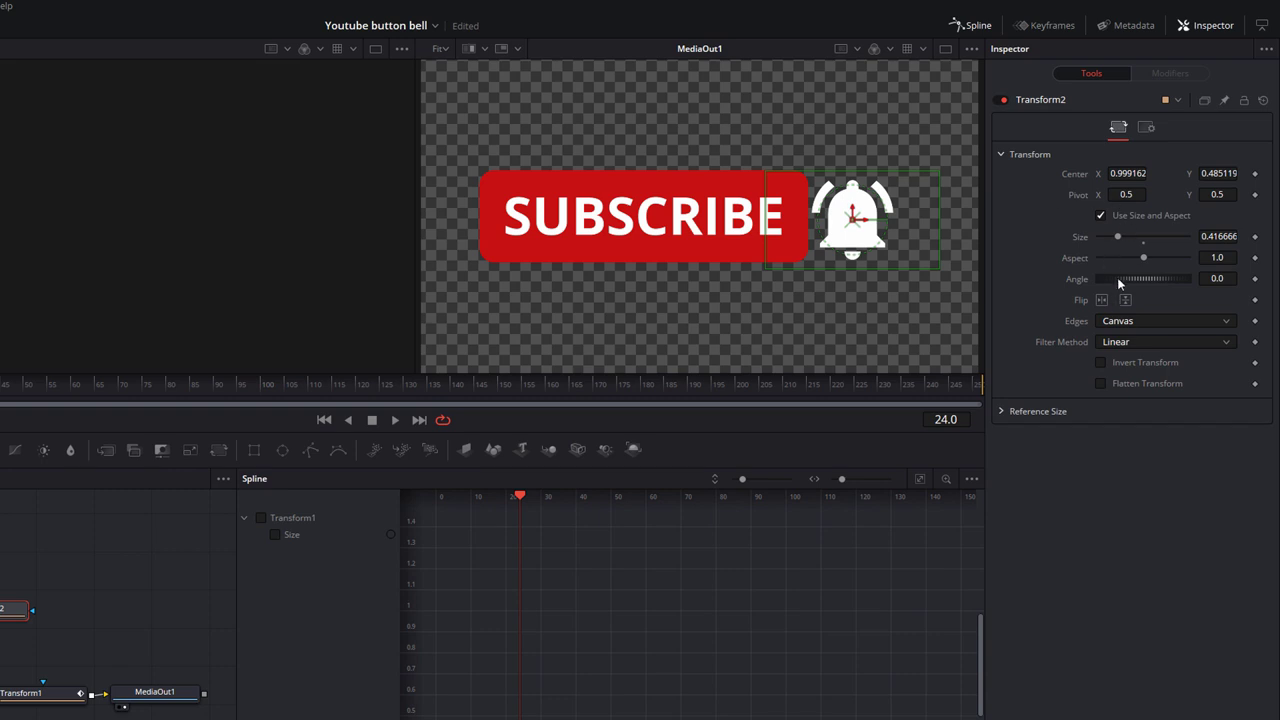
left_click_drag(1117, 277, 1078, 278)
Reset the bell's angle to 0 and raise its pivot to the bell's top.
double_click(1077, 279)
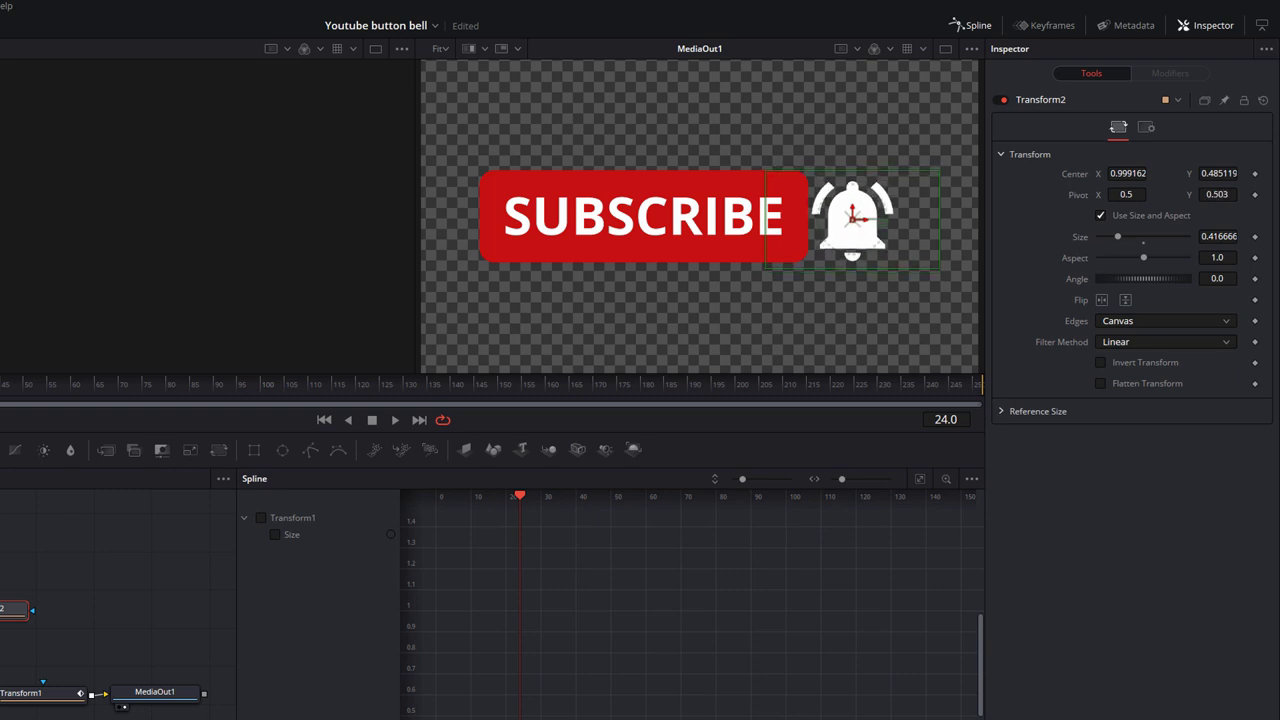
left_click_drag(852, 213, 853, 138)
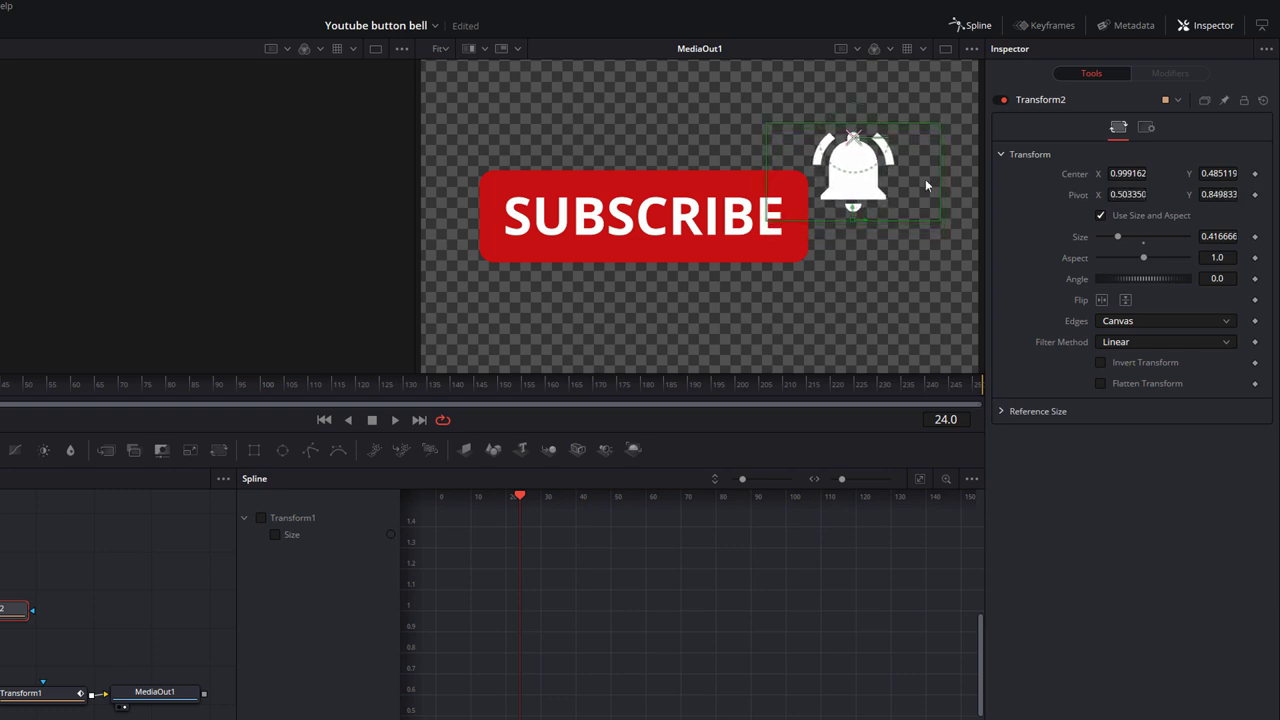
mouse_move(1104, 279)
left_mouse_down()
mouse_move(1125, 271)
mouse_move(1083, 277)
left_mouse_up()
double_click(1082, 278)
Line the bell up level beside SUBSCRIBE and play the animation from the start.
left_click_drag(853, 217, 849, 250)
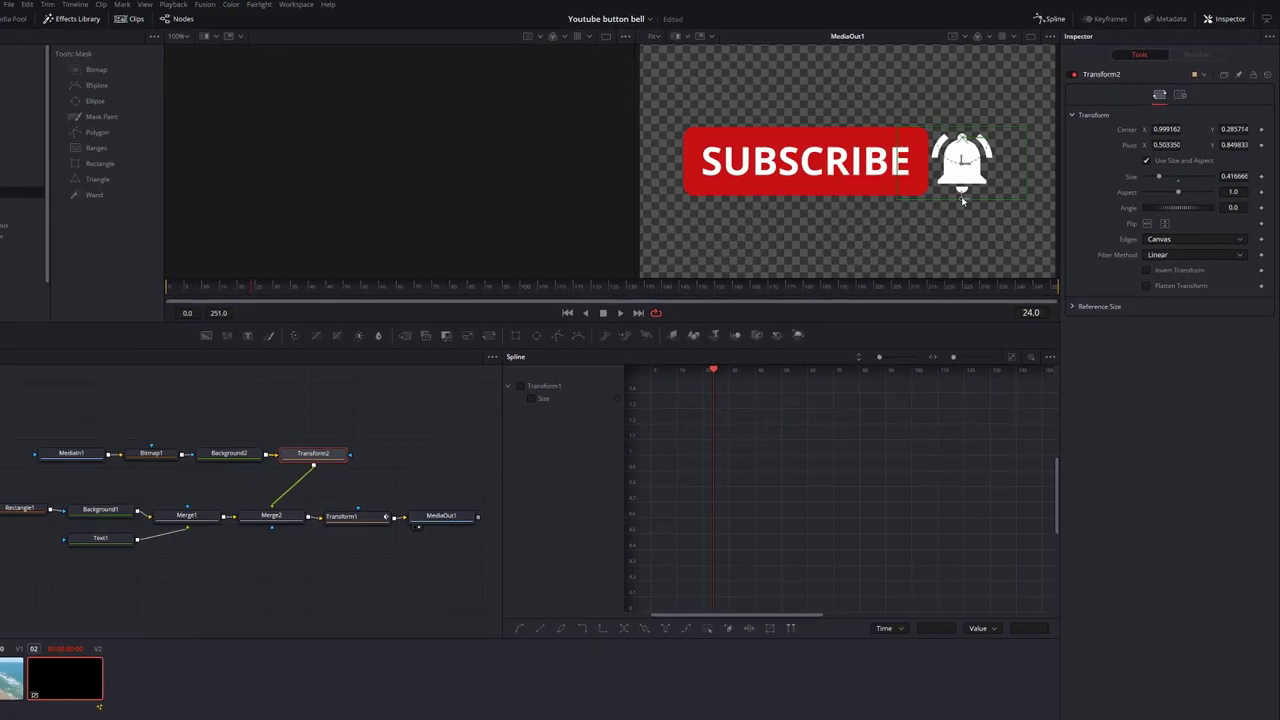
left_click_drag(962, 200, 961, 198)
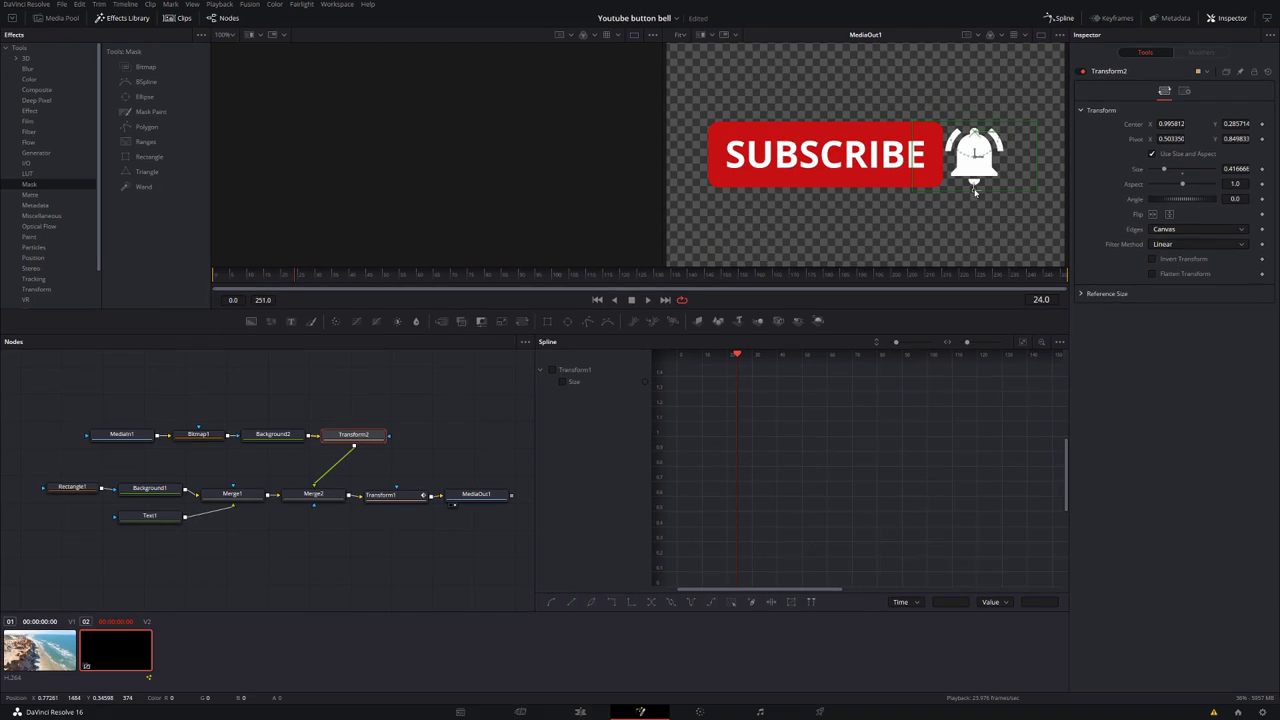
left_click(217, 273)
key("space")
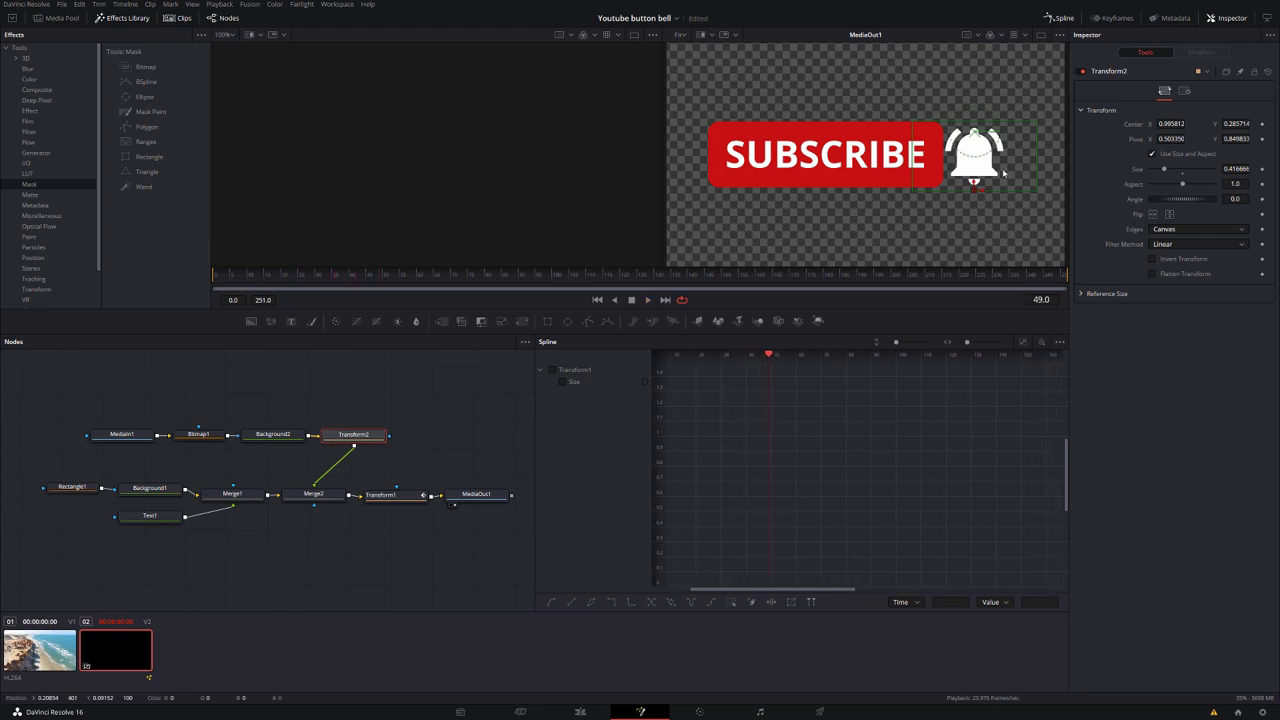
left_click_drag(334, 277, 232, 280)
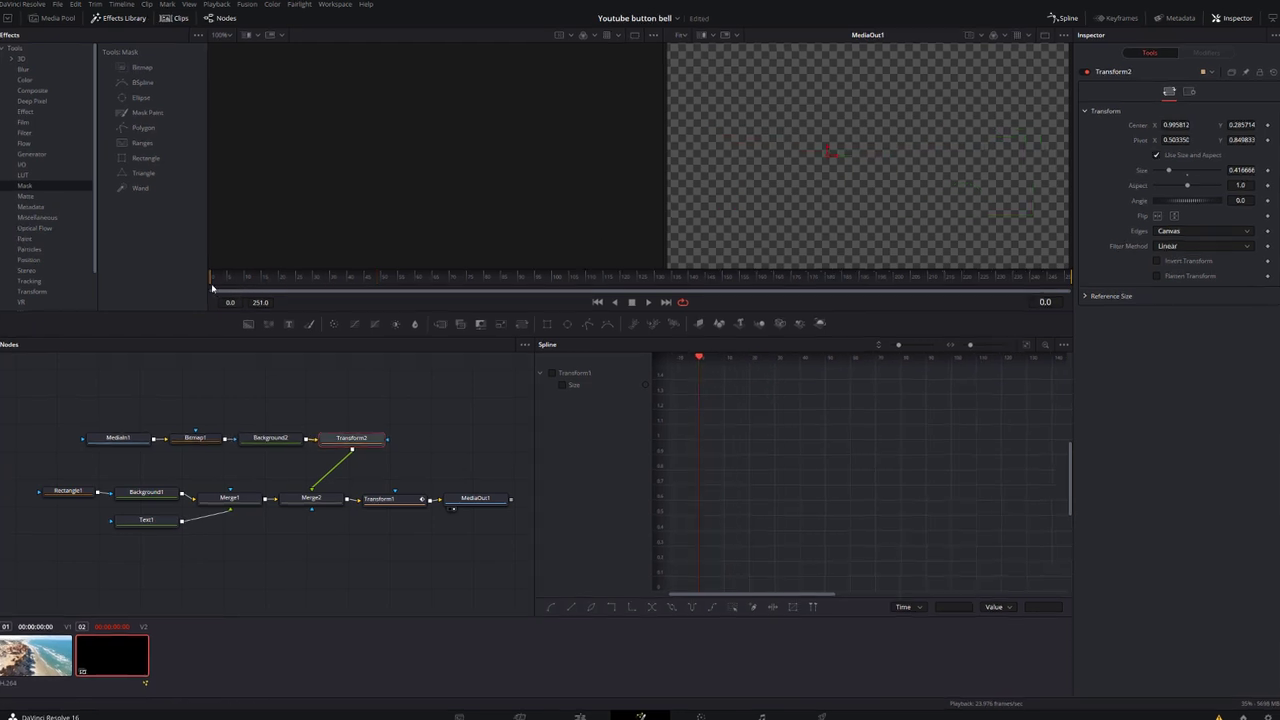
Keyframe the bell's Angle at -3.9°, 3.9°, -6.5° and -27.5° across frames 28–40.
left_click_drag(144, 352, 176, 356)
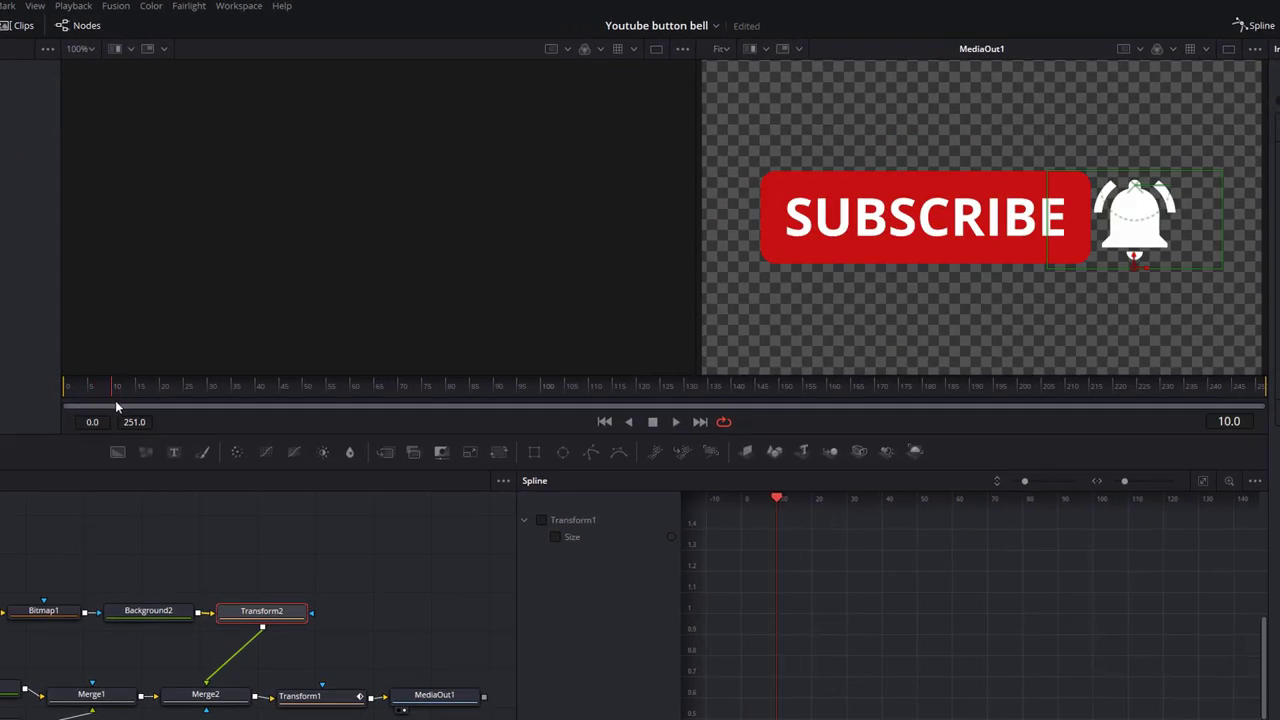
left_click_drag(131, 408, 187, 398)
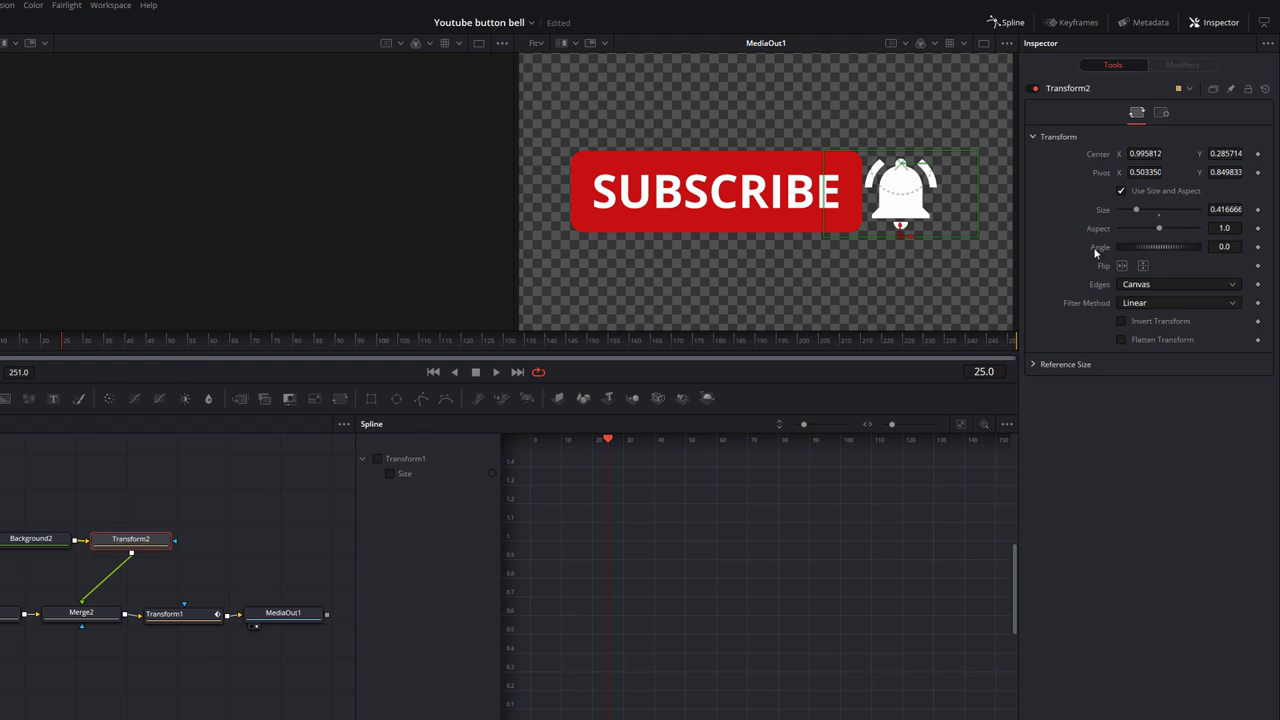
left_click(1258, 247)
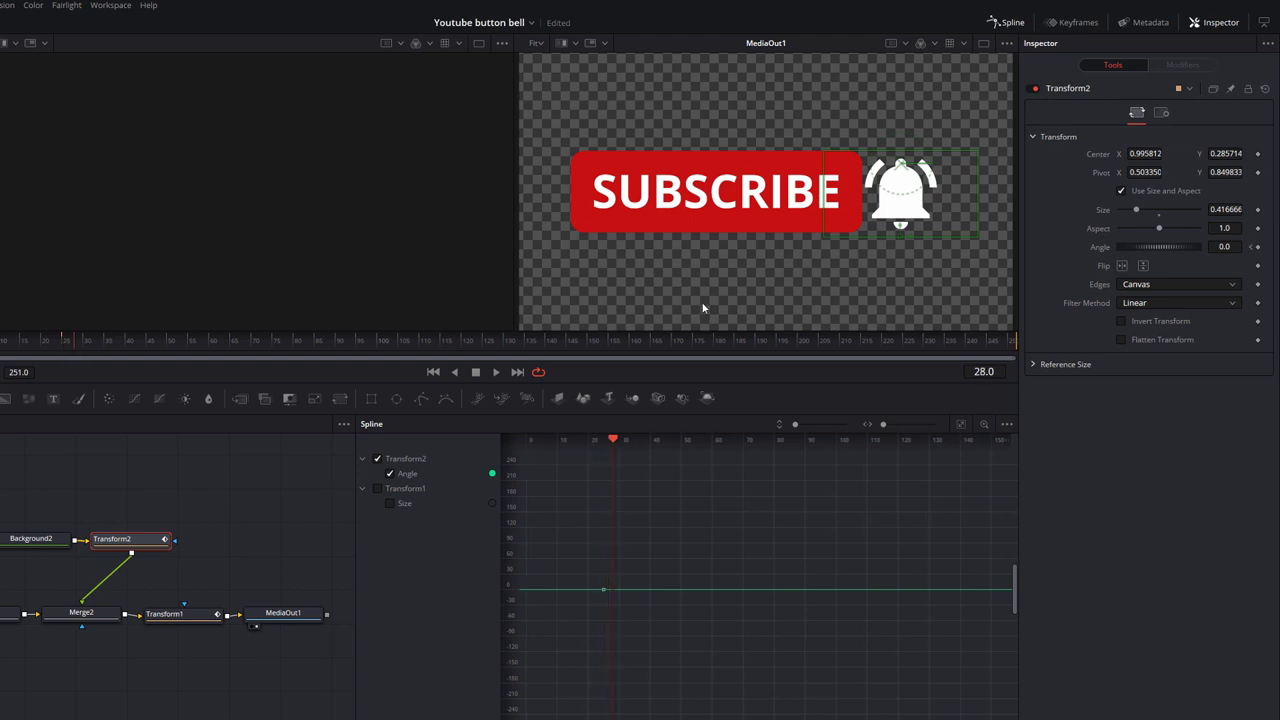
left_click_drag(1160, 246, 1145, 246)
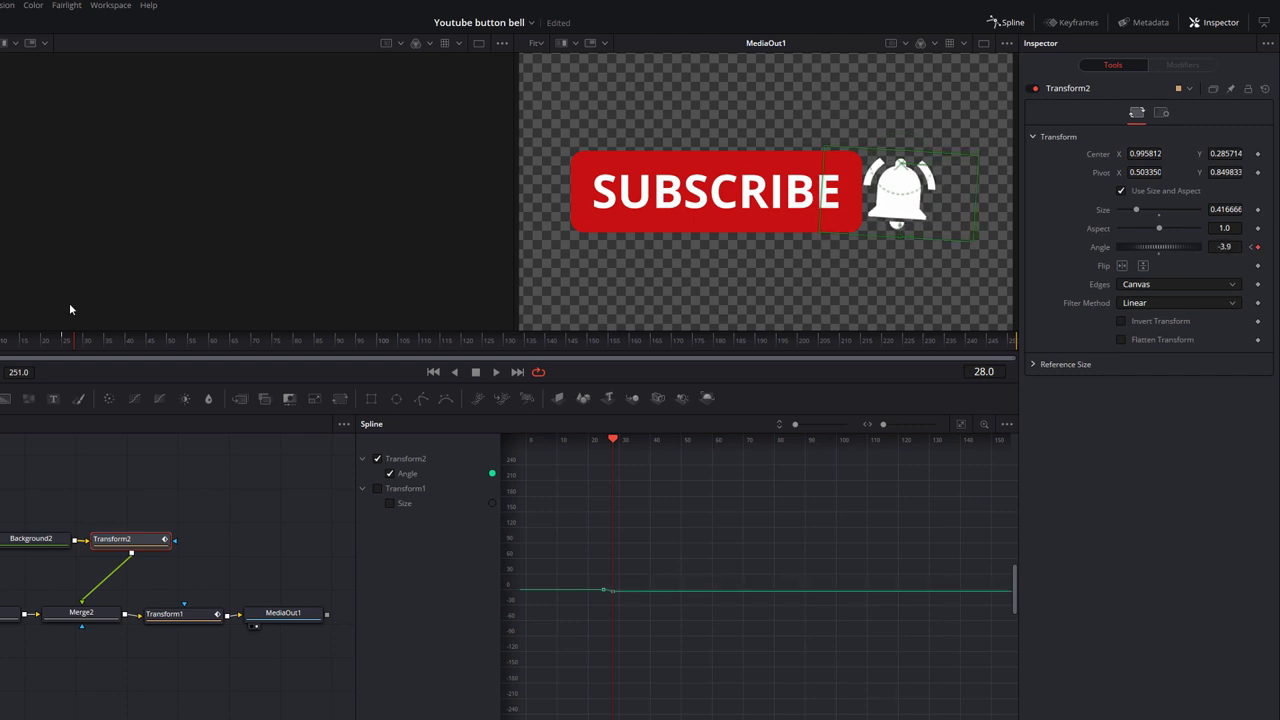
left_click_drag(76, 346, 86, 347)
left_click_drag(1150, 251, 1152, 251)
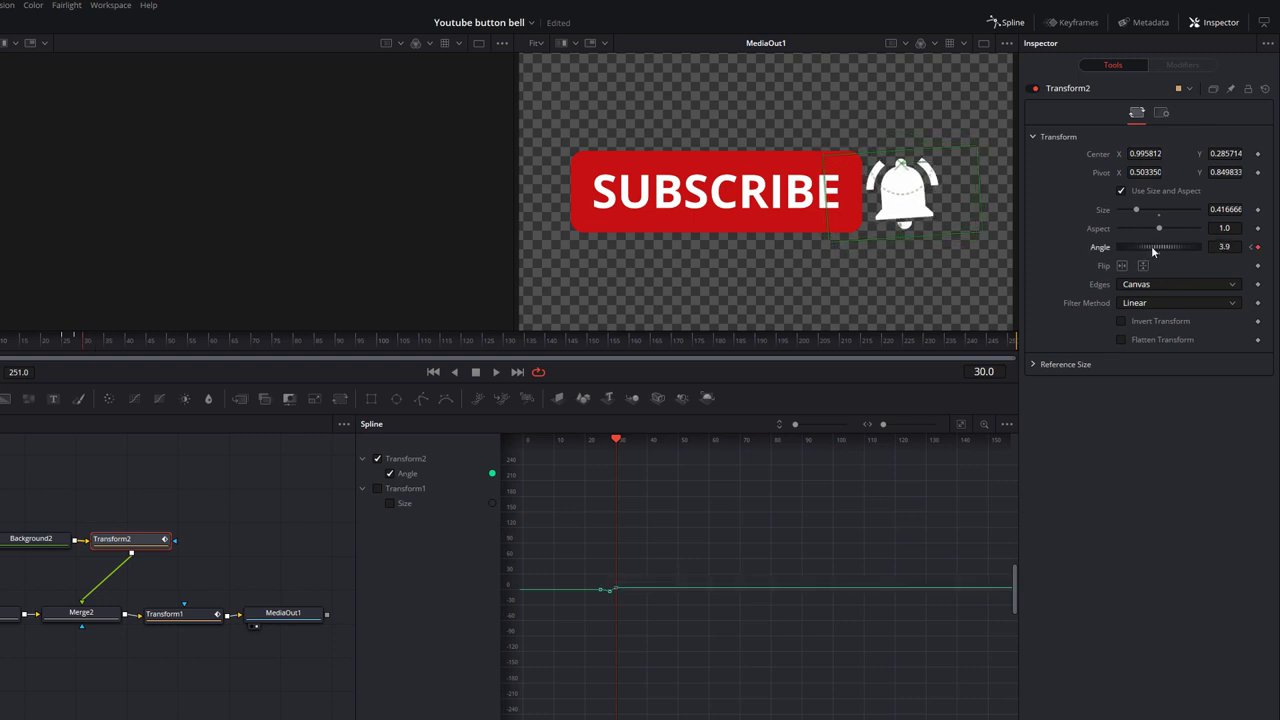
left_click_drag(88, 344, 107, 344)
mouse_move(1155, 249)
left_mouse_down()
mouse_move(1141, 249)
mouse_move(1152, 249)
left_mouse_up()
left_click_drag(112, 344, 127, 344)
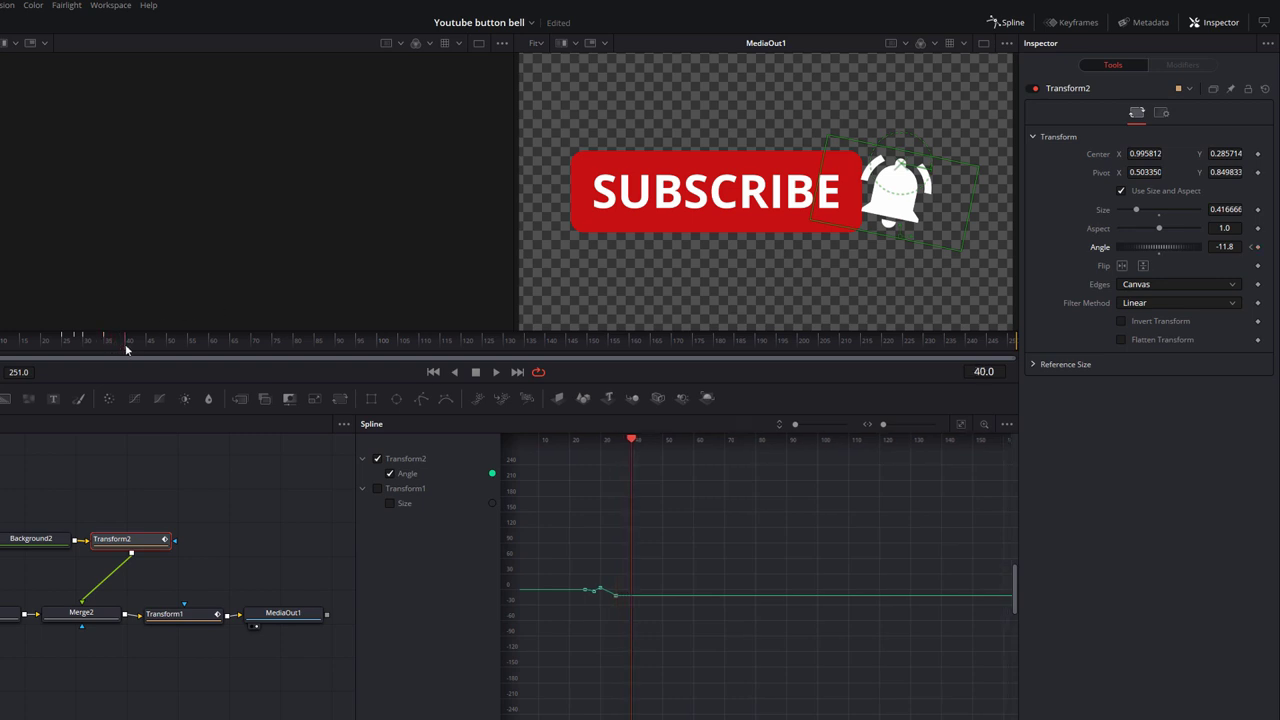
left_click_drag(1150, 250, 1157, 245)
Continue the swing with 16.8° at frame 50, a swing back at 54, and 0° at frame 60.
left_click(168, 344)
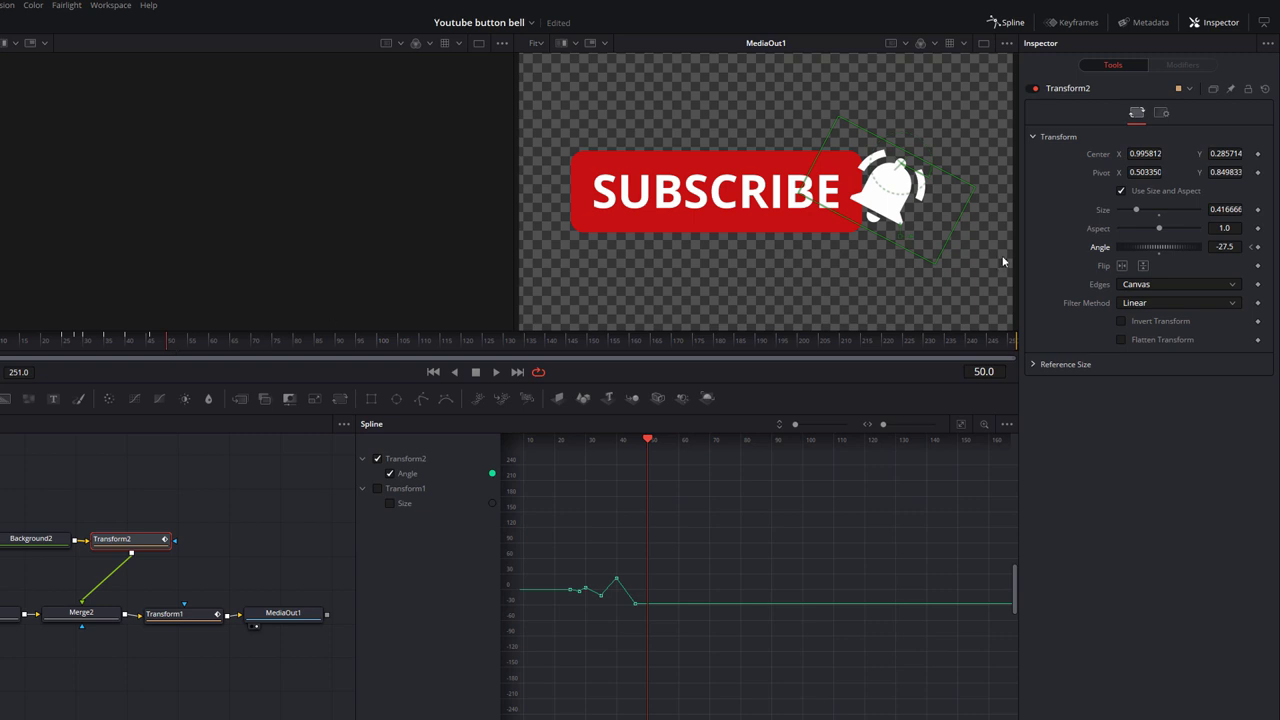
left_click_drag(1136, 249, 1151, 253)
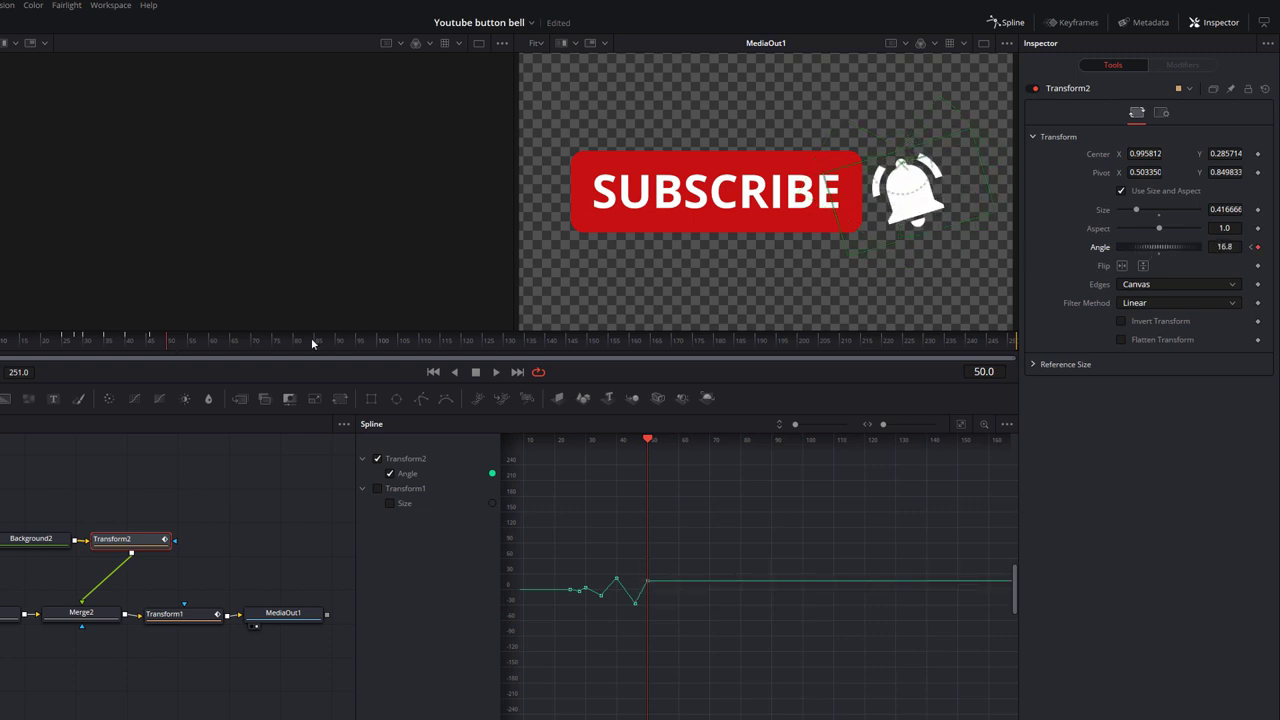
left_click_drag(172, 344, 184, 344)
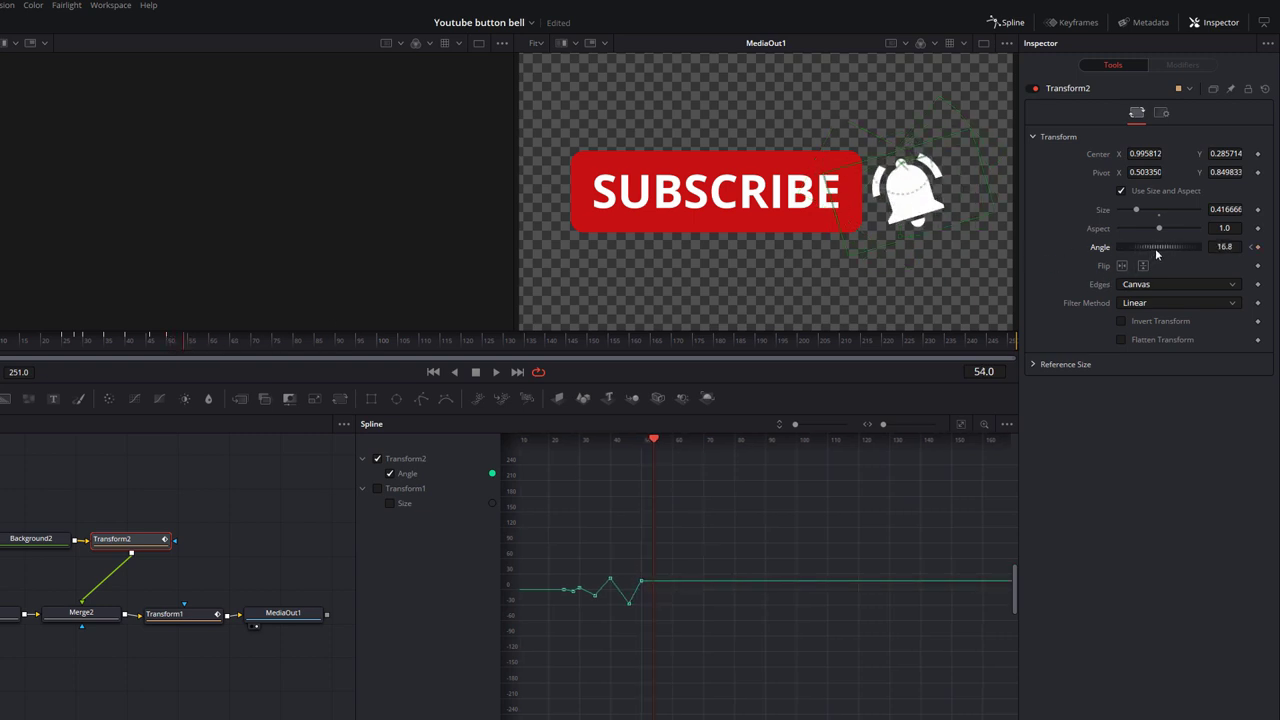
left_click_drag(1156, 254, 1144, 256)
left_click(187, 341)
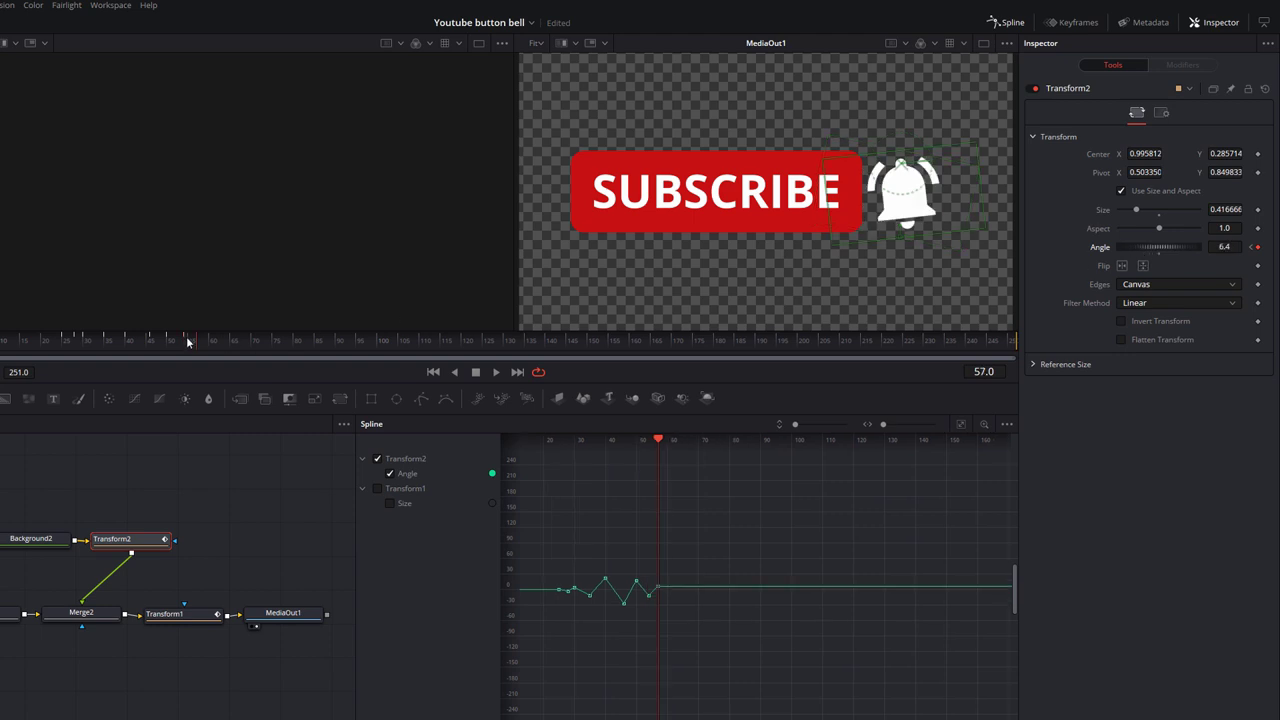
left_click(211, 341)
left_click_drag(1165, 246, 1155, 250)
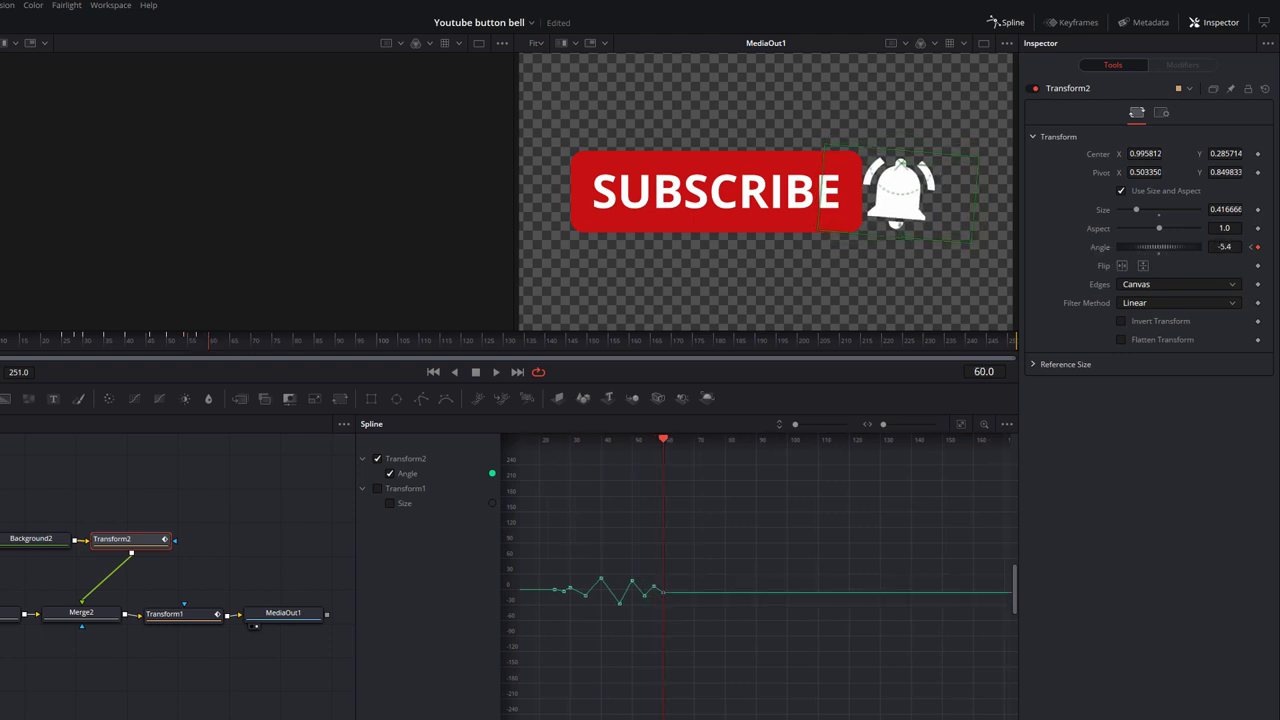
key("Return")
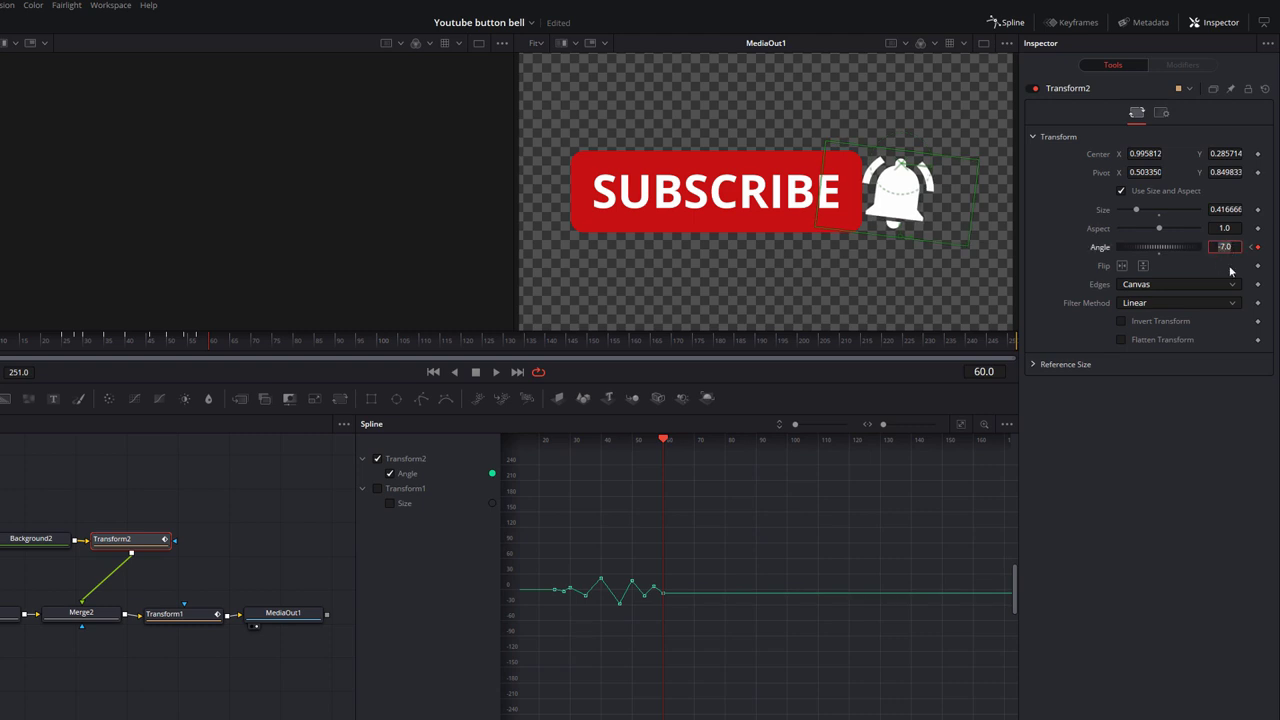
type("0")
key("Tab")
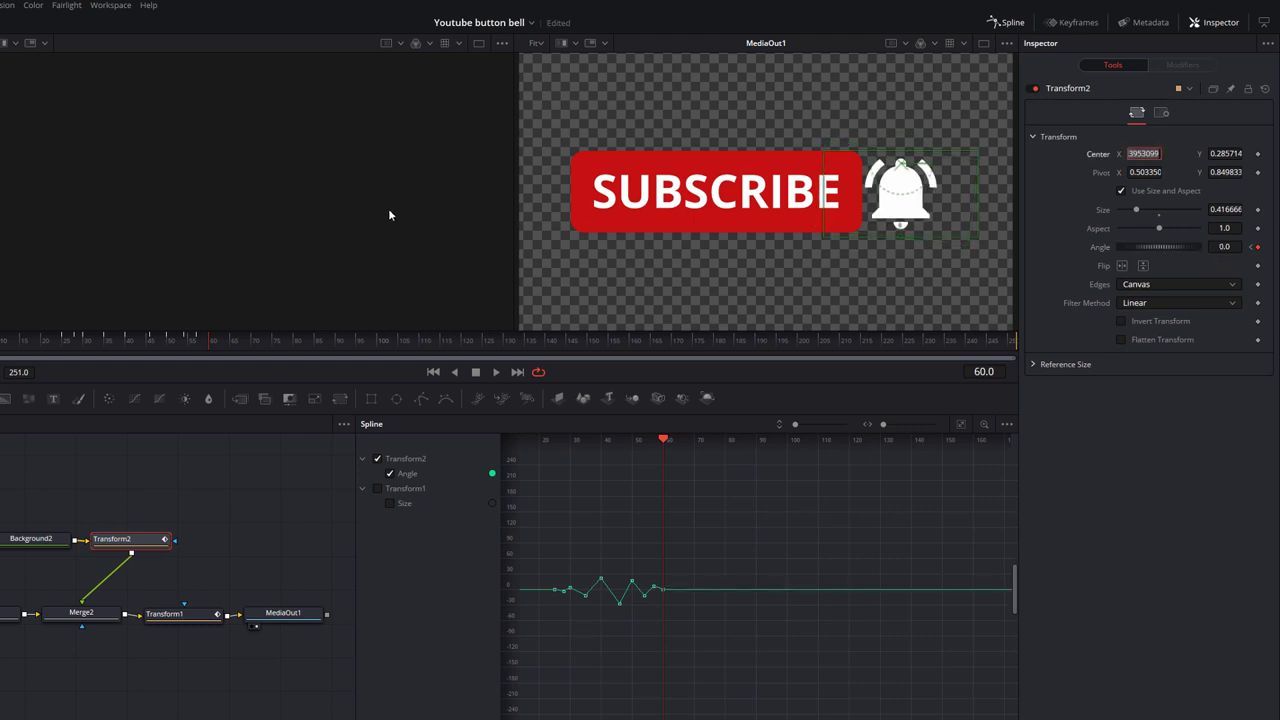
Play back the bell's swing and hide the spline graph.
left_click_drag(166, 344, 22, 350)
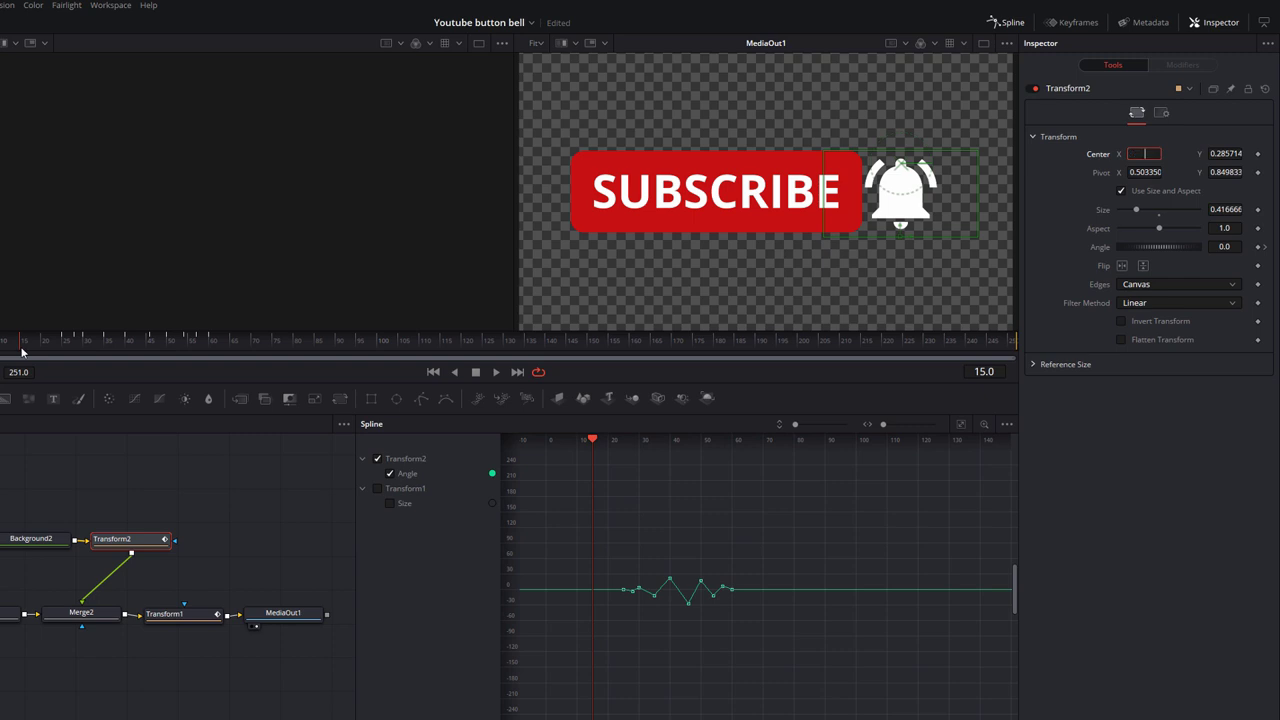
key("space")
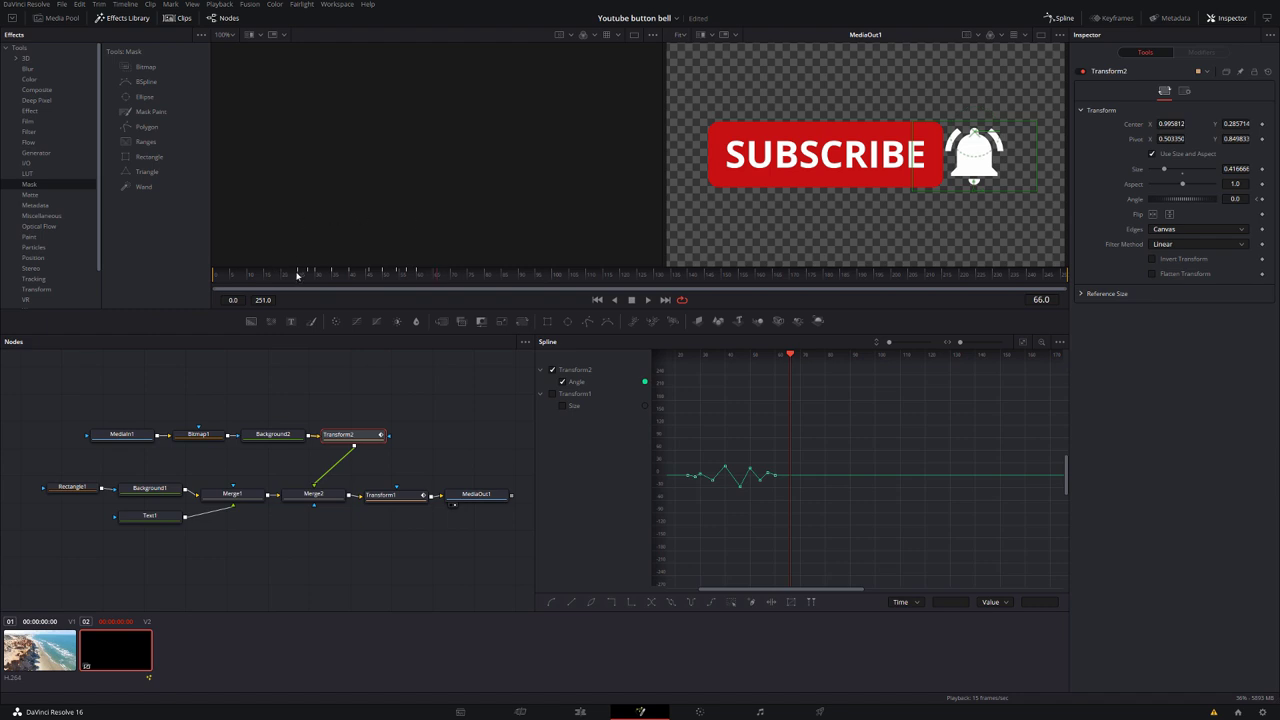
key("shift+s")
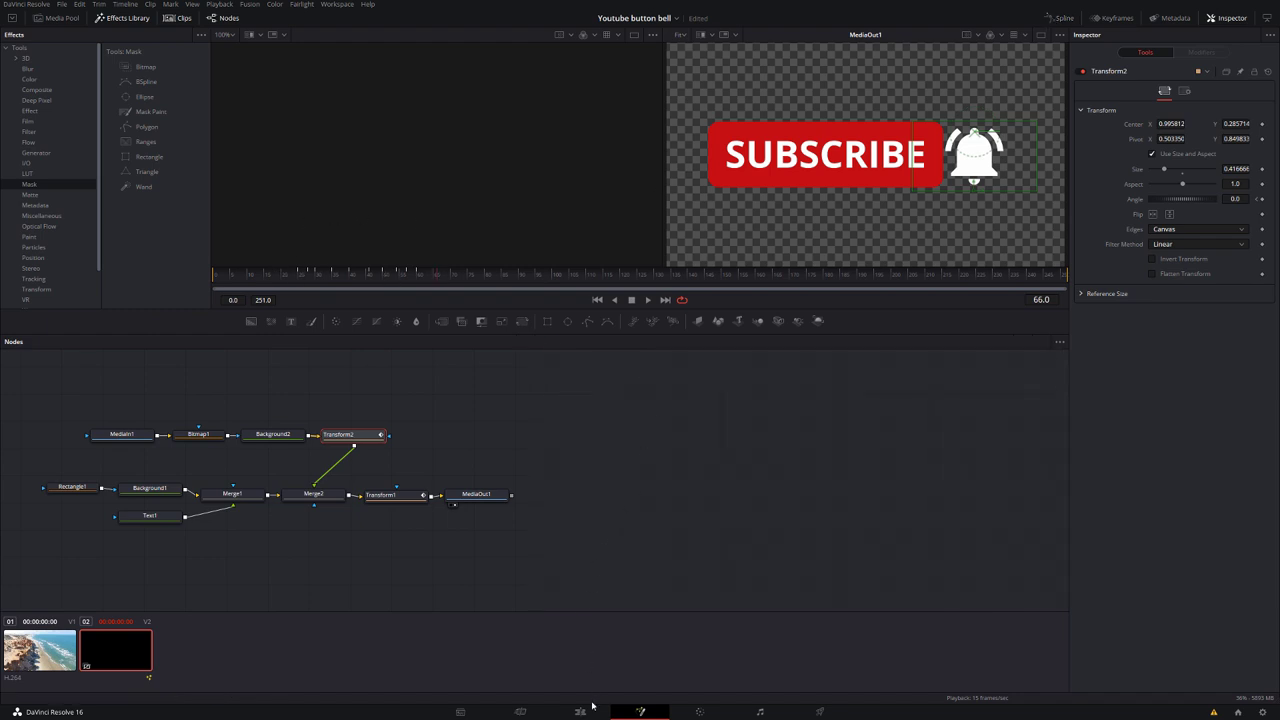
Preview the Subscribe overlay twice over the beach footage, then return to its Fusion composition.
left_click(425, 398)
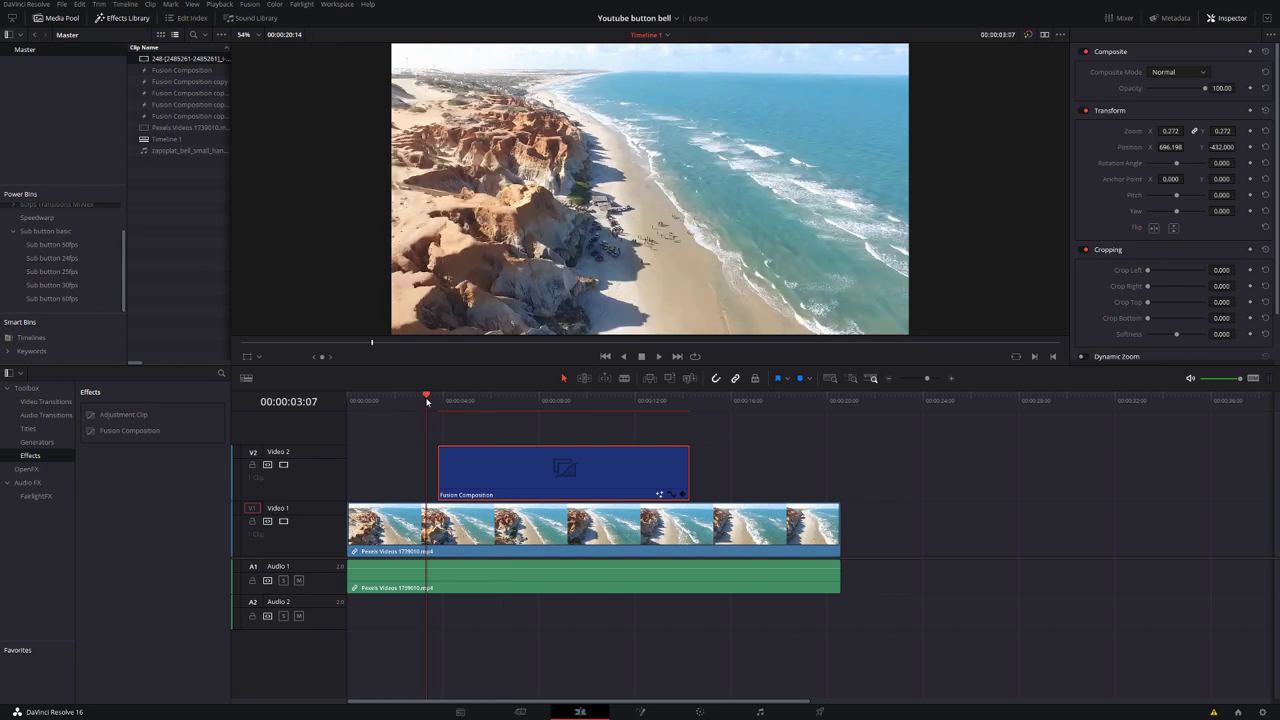
key("space")
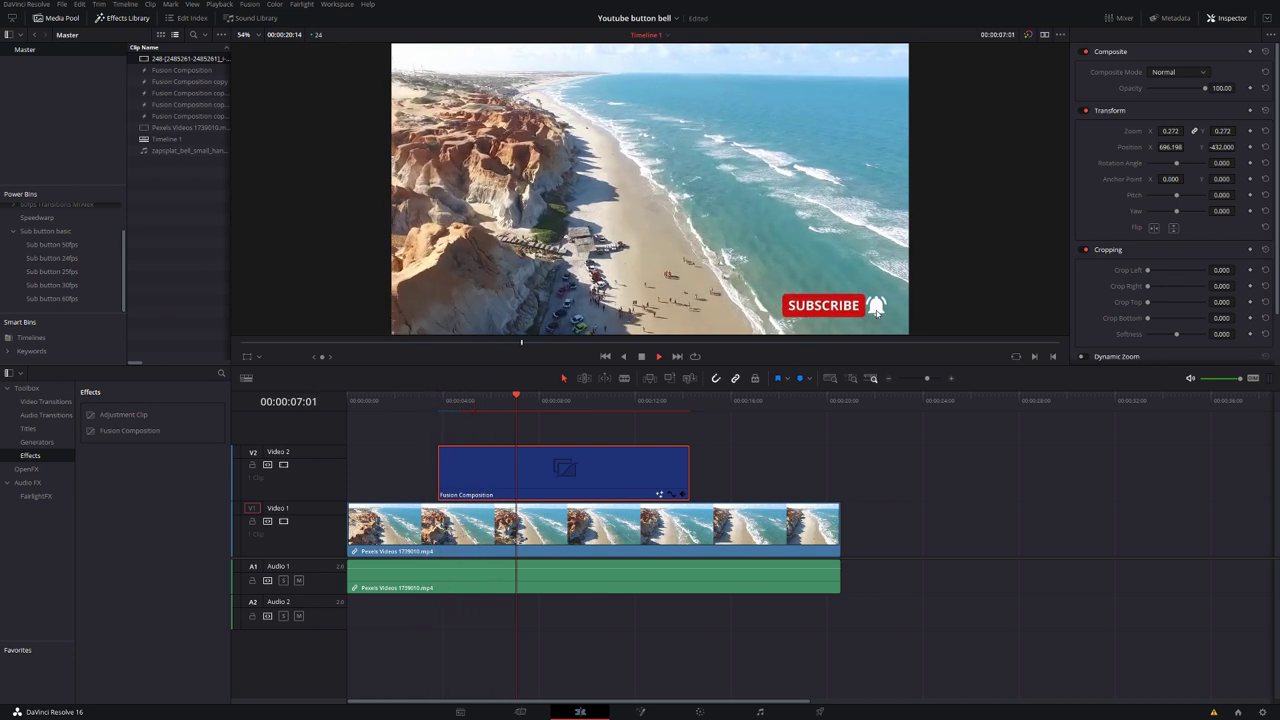
left_click(423, 398)
key("space")
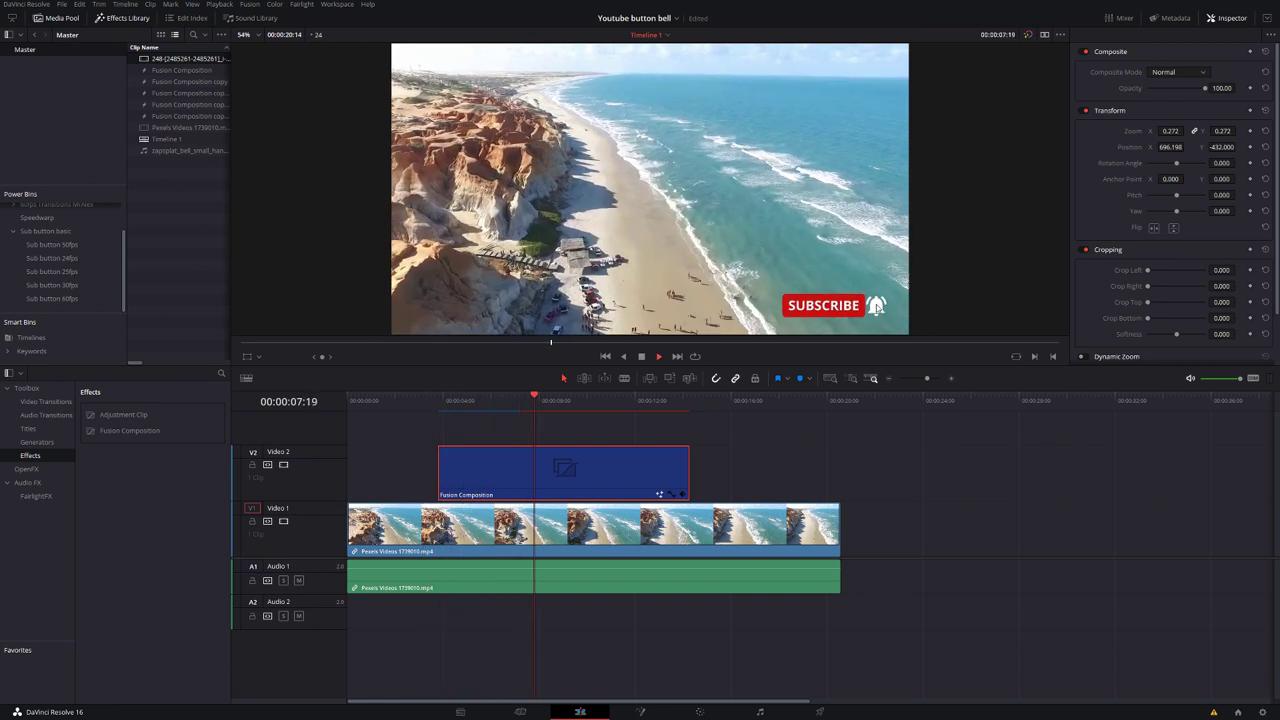
key("space")
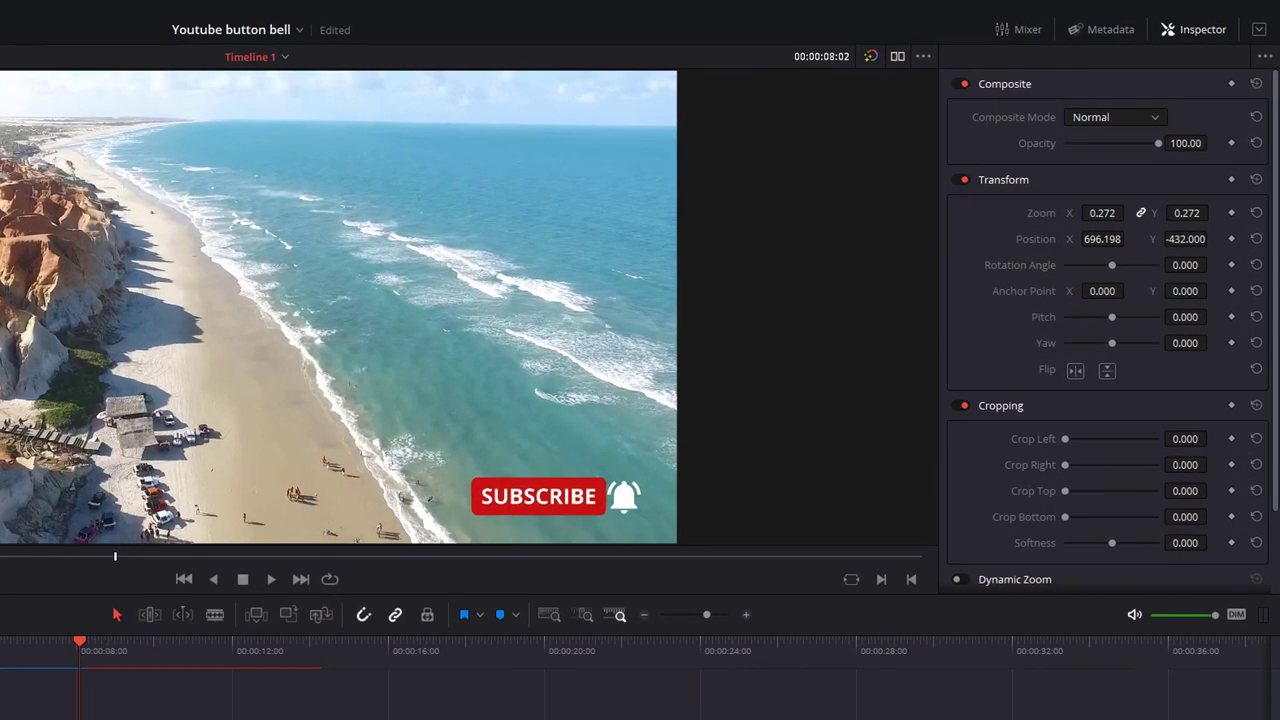
left_click(640, 711)
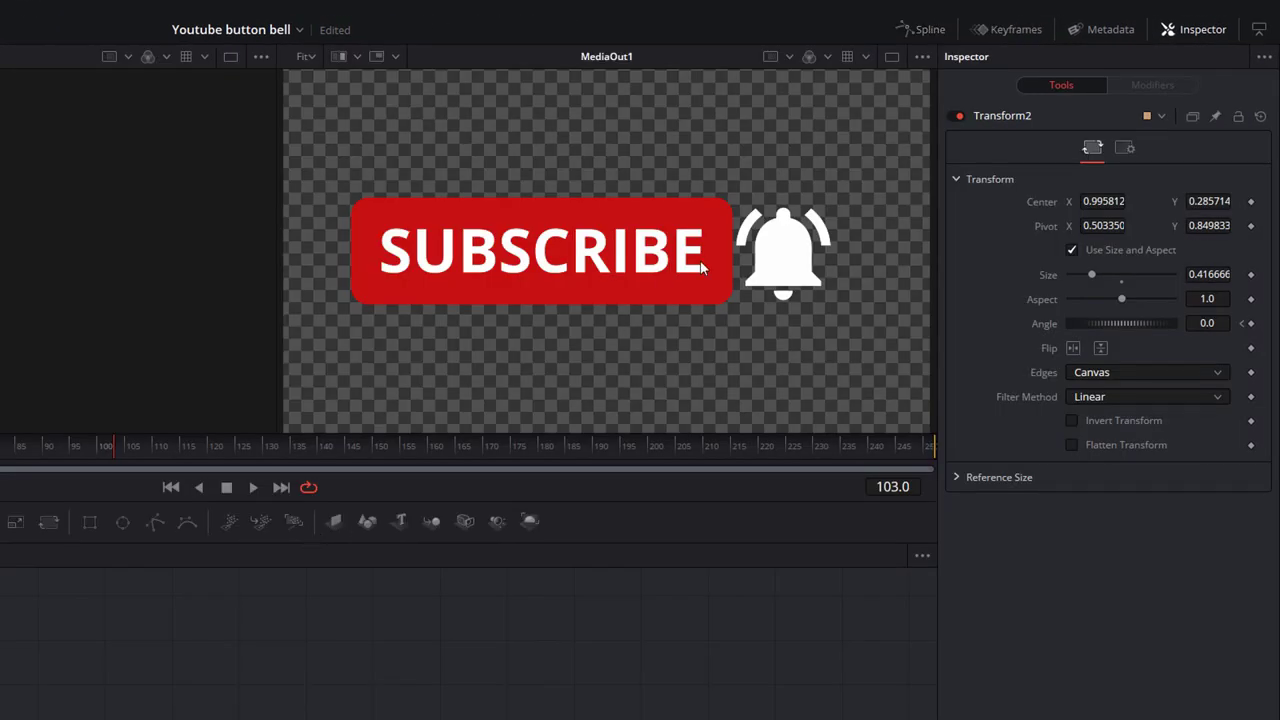
In Spline, isolate and fit Transform2's Angle curve, smooth all its keyframes, and play the swing.
left_click(926, 30)
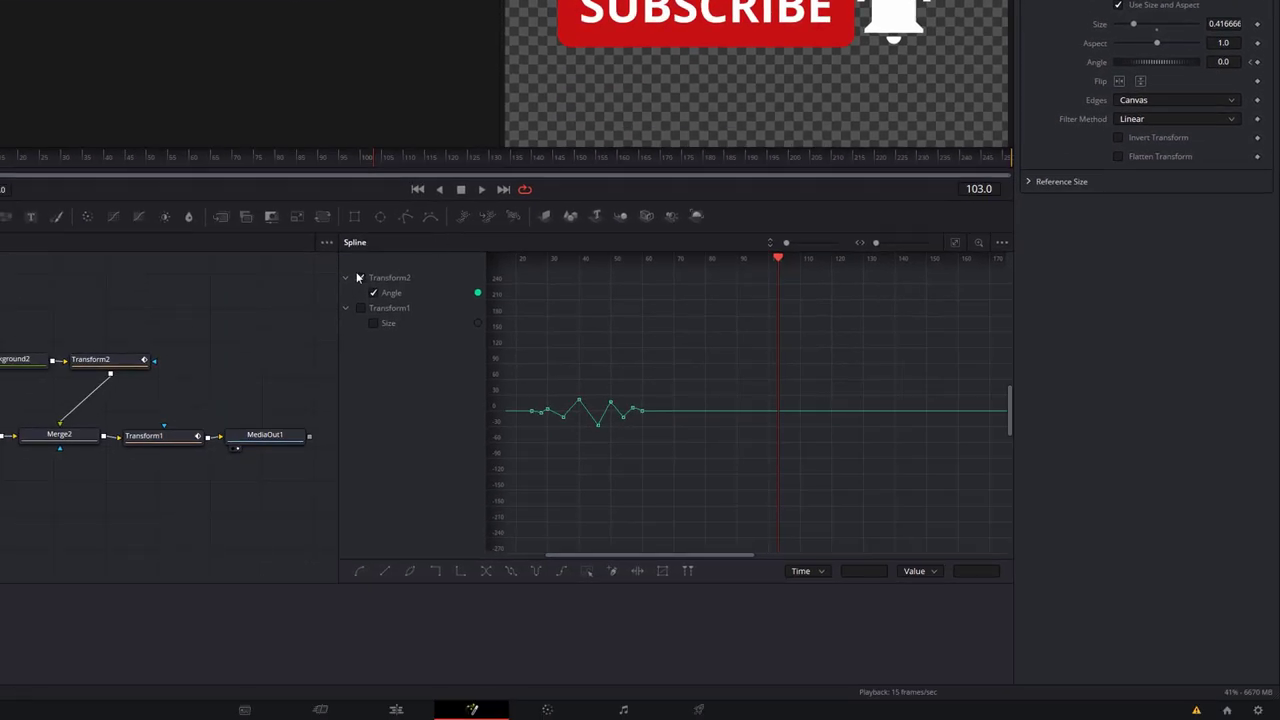
left_click(361, 278)
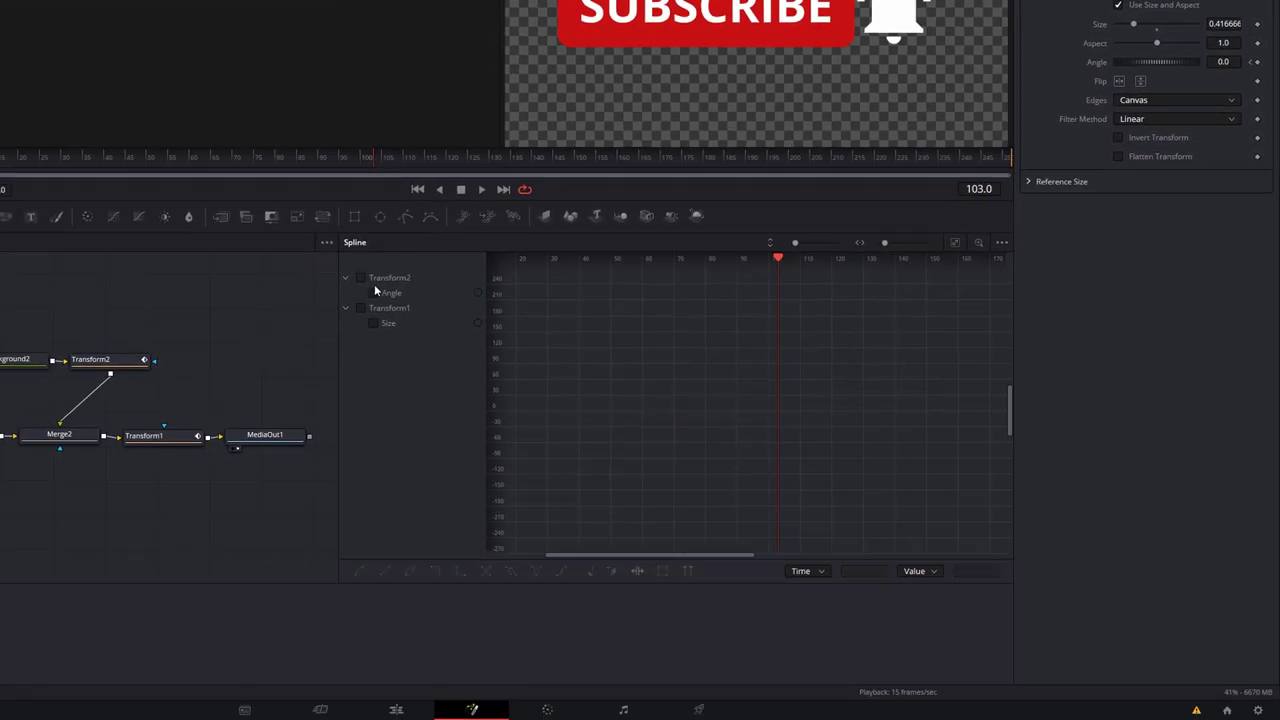
left_click(360, 278)
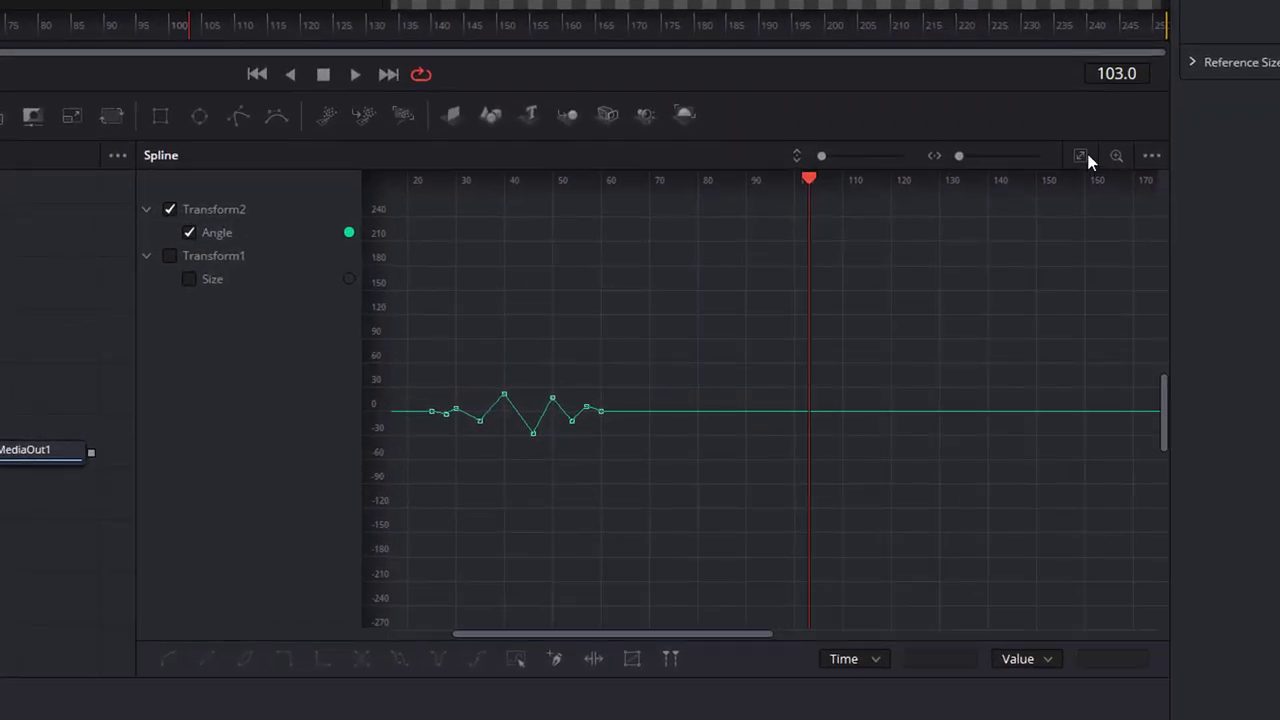
left_click(1081, 157)
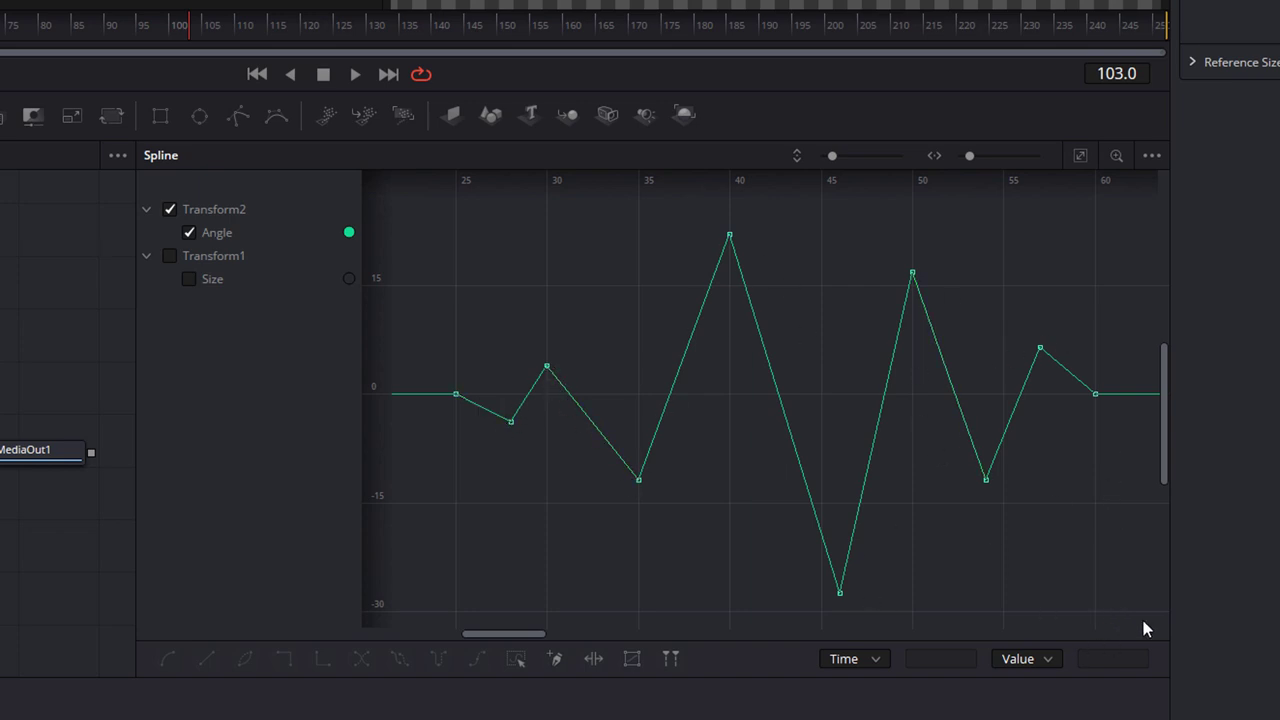
left_click_drag(1153, 623, 410, 202)
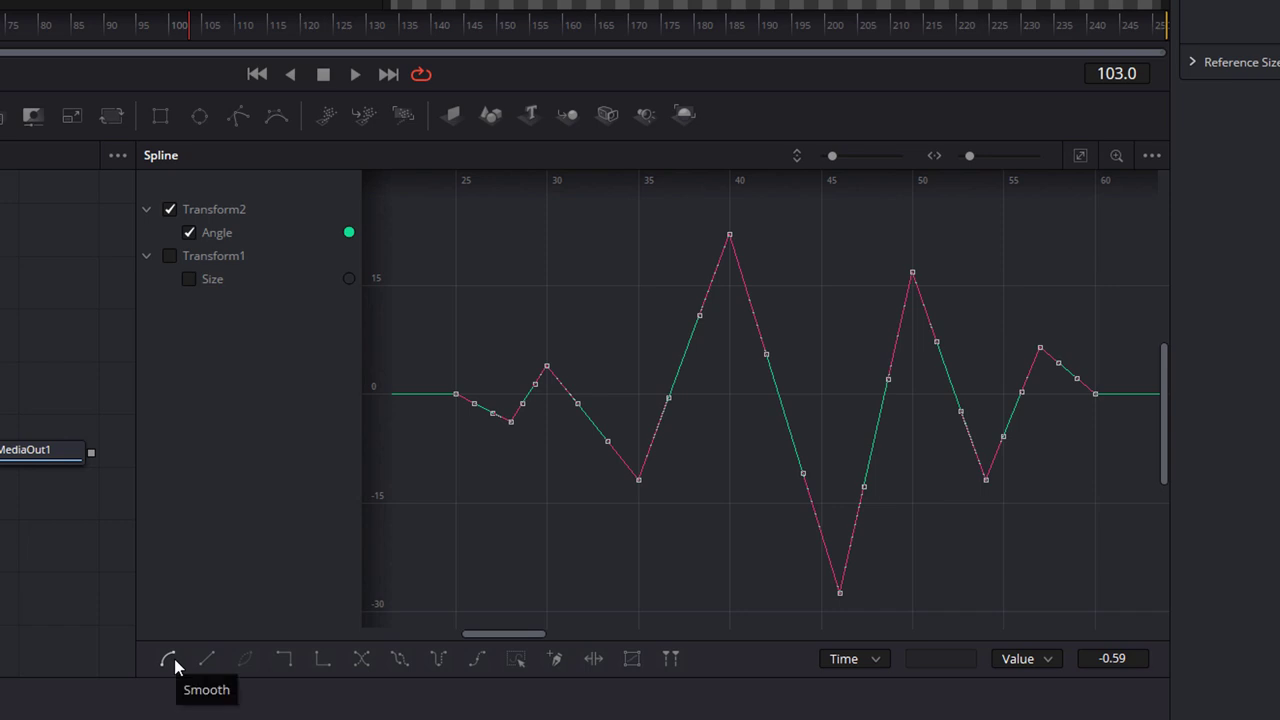
key("shift+s")
left_click(578, 260)
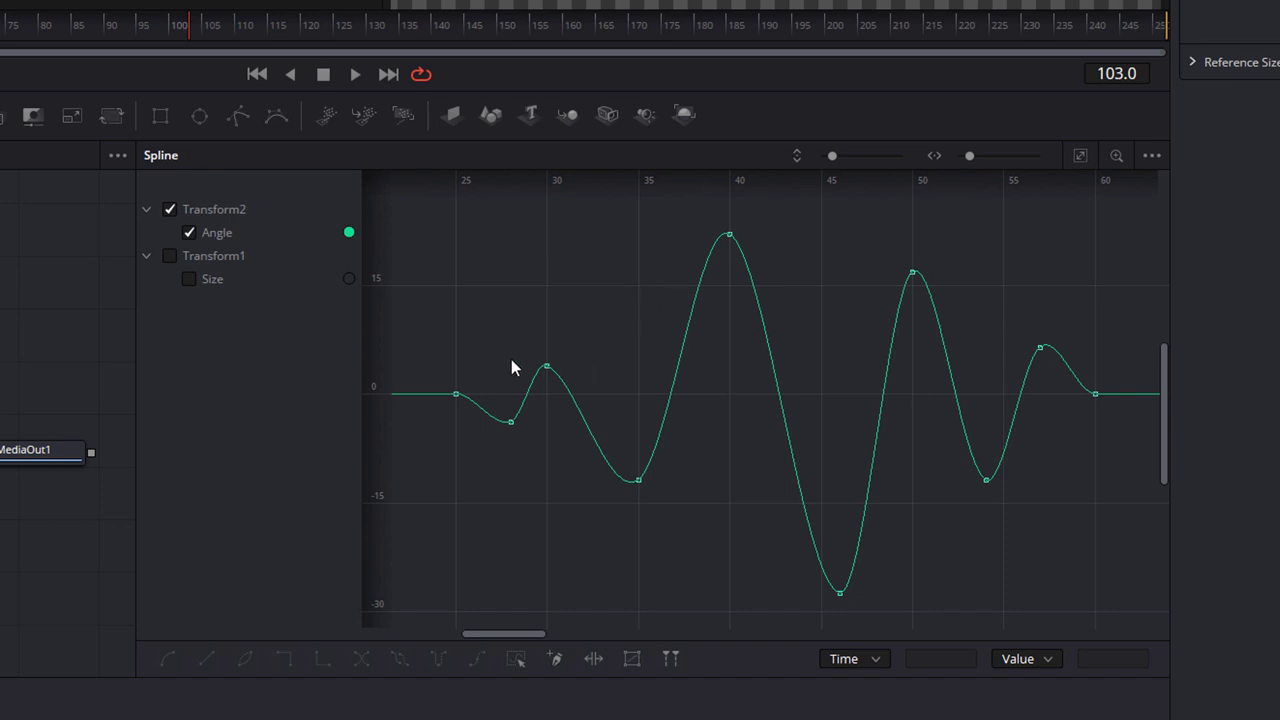
left_click(212, 282)
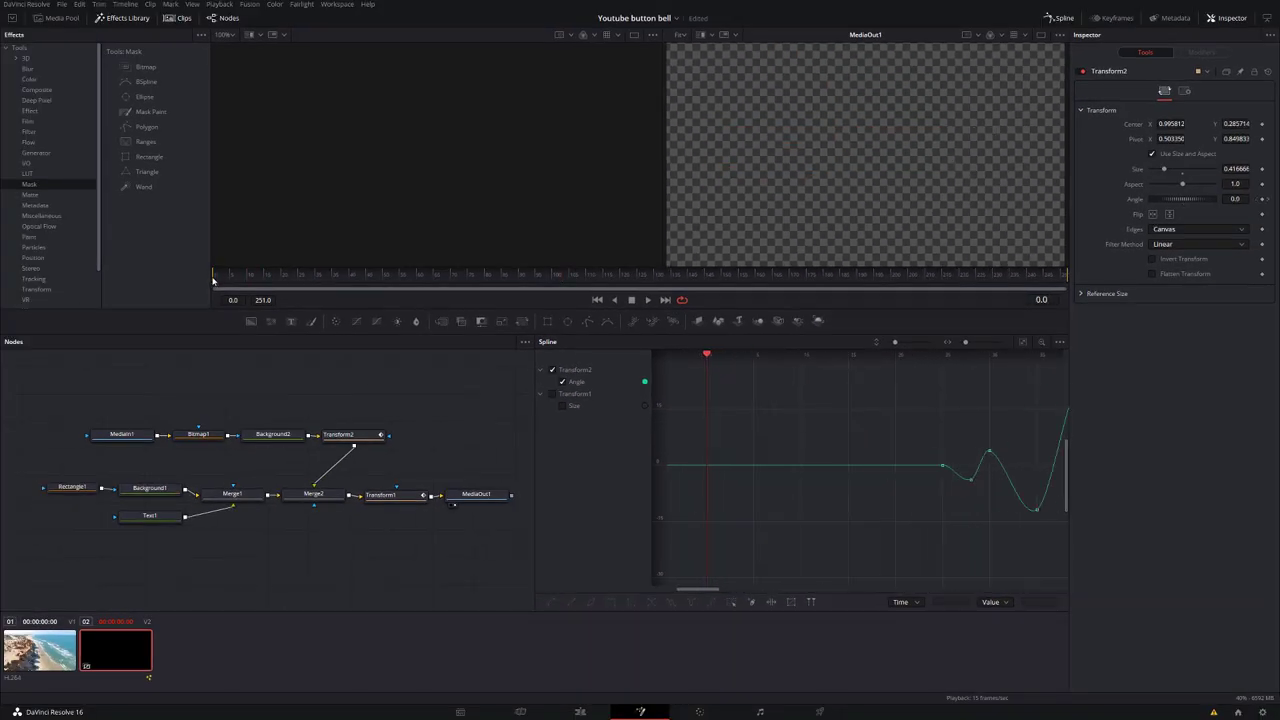
key("space")
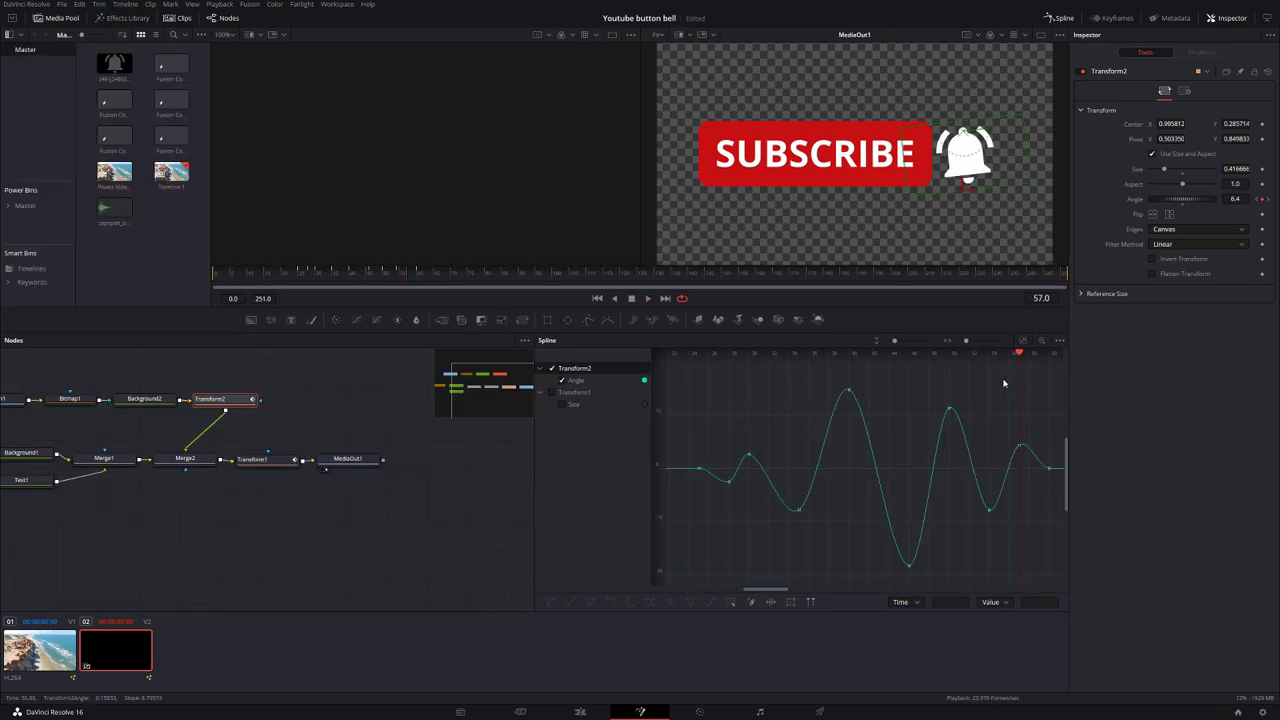
Show only Transform1's Size curve, fit it to the graph, and play the button's pop-in.
left_click(552, 369)
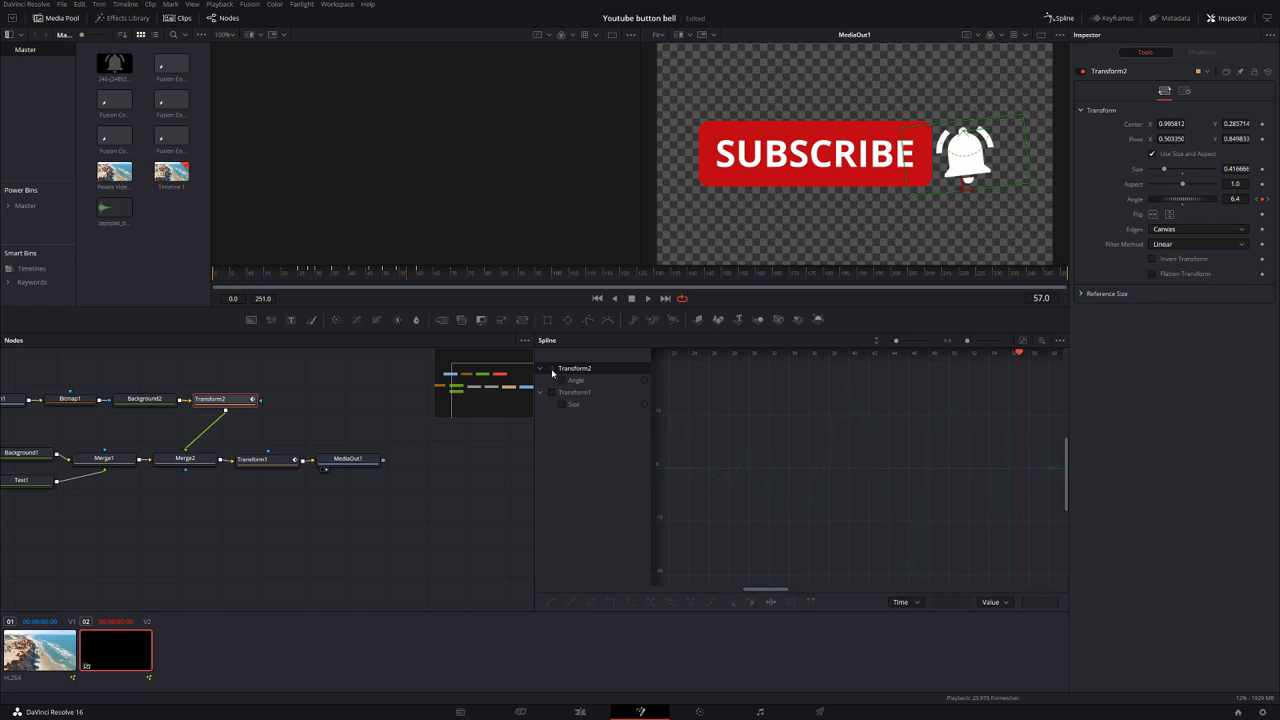
left_click(553, 392)
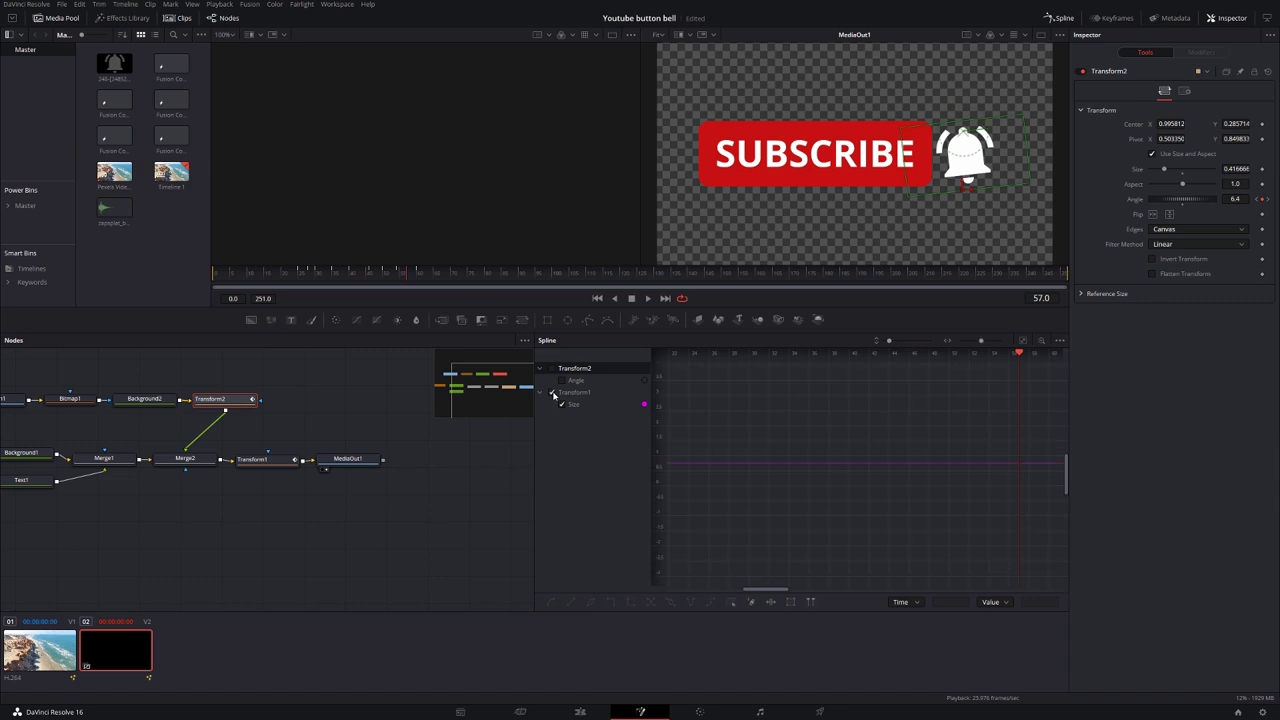
left_click(1021, 342)
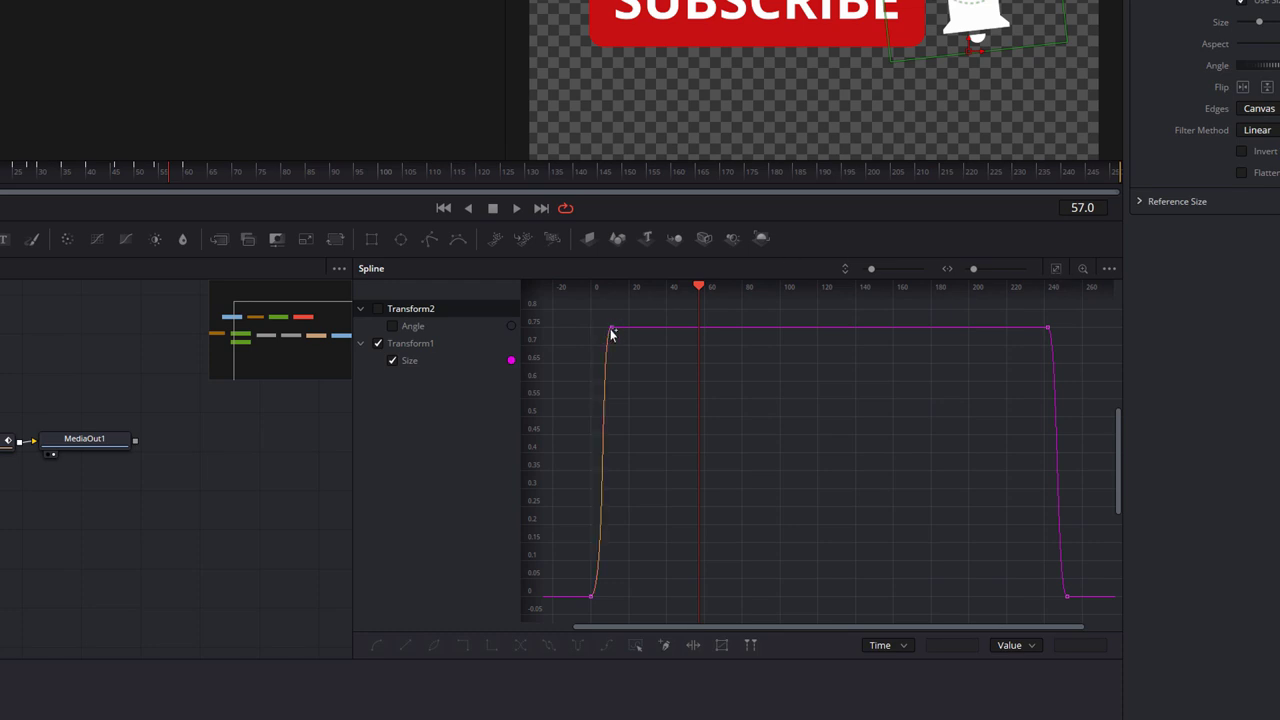
left_click_drag(697, 291, 579, 289)
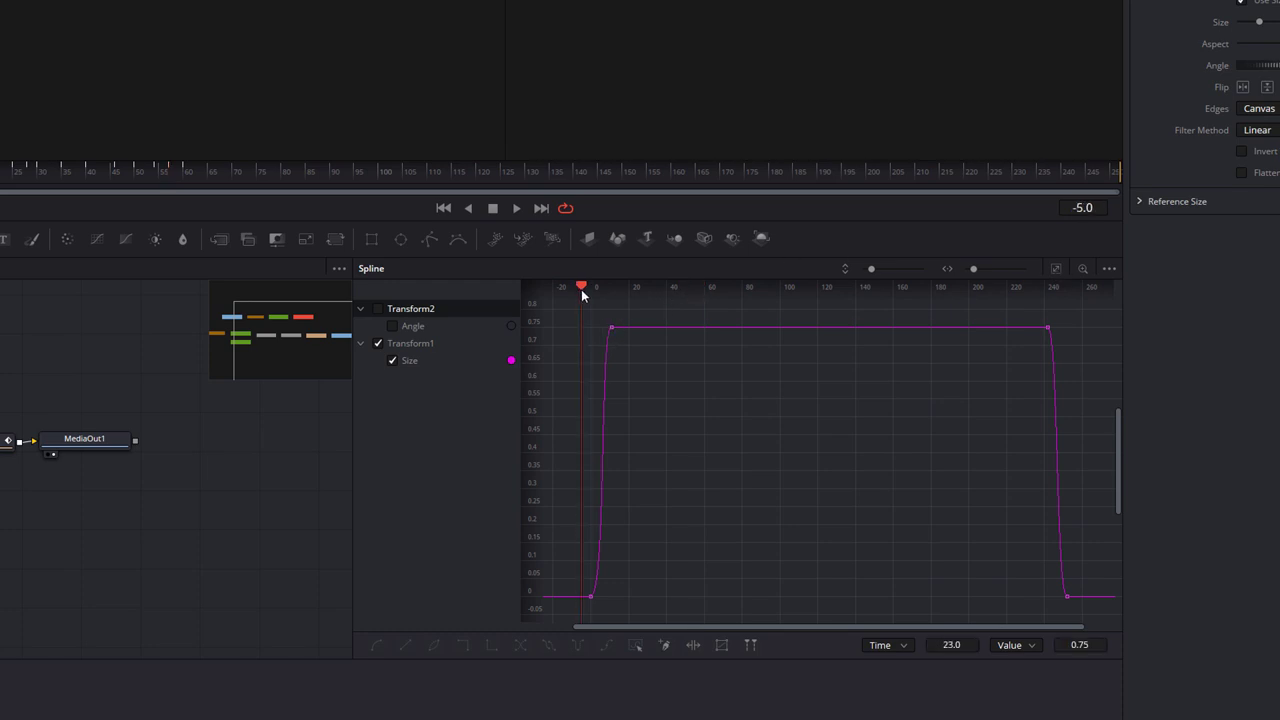
key("space")
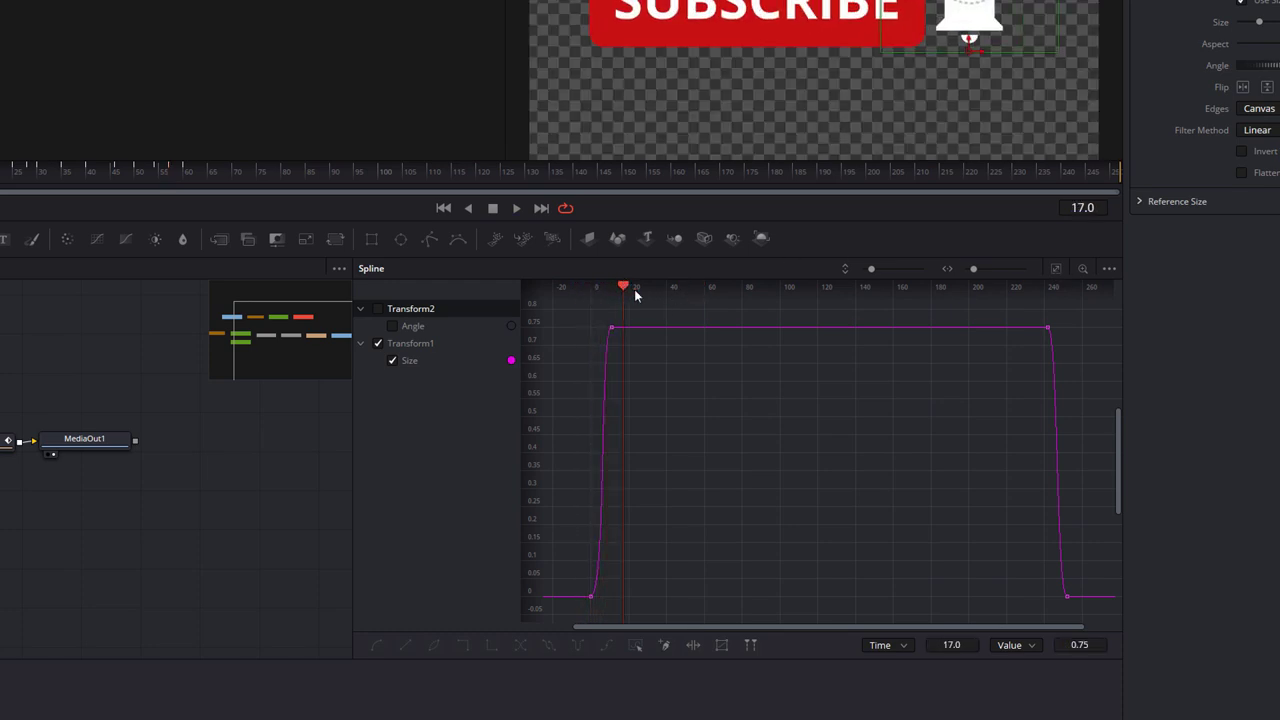
left_click_drag(632, 289, 582, 297)
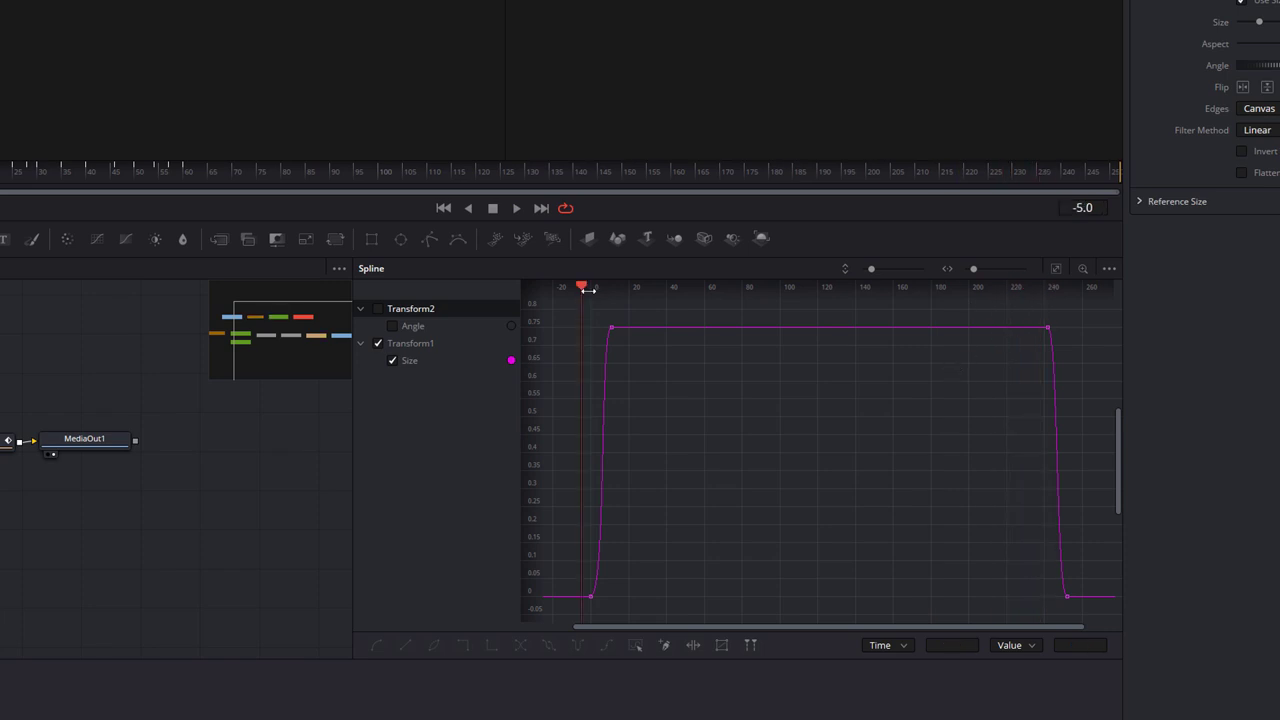
key("space")
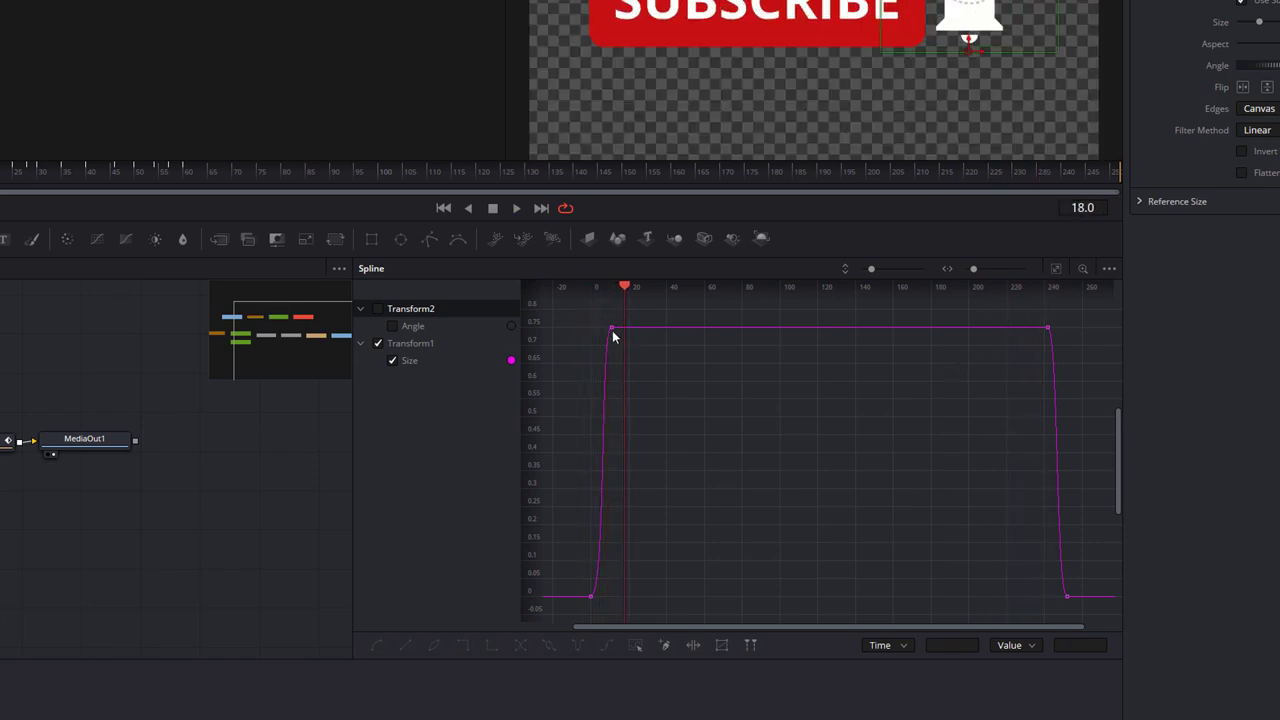
Make the frame 11 Size keyframe linear then smooth, flatten it to hold at 0.75, and return to the Edit page.
left_click(611, 328)
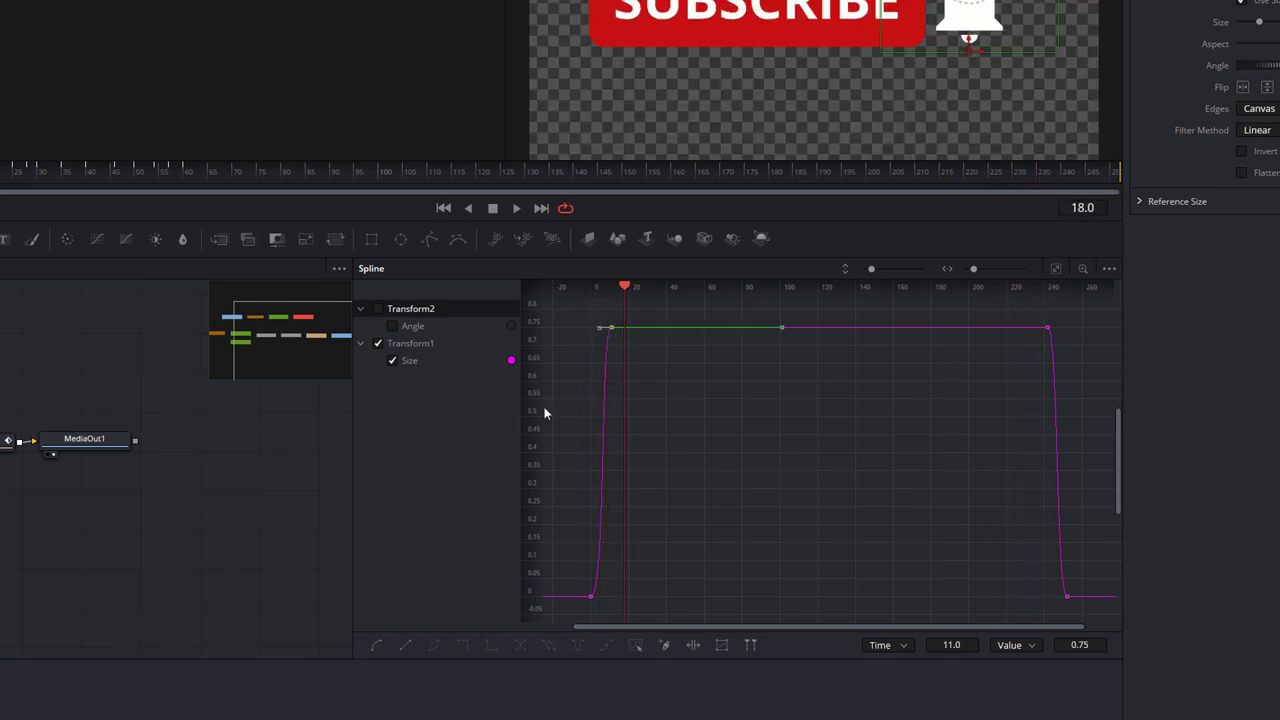
left_click(402, 645)
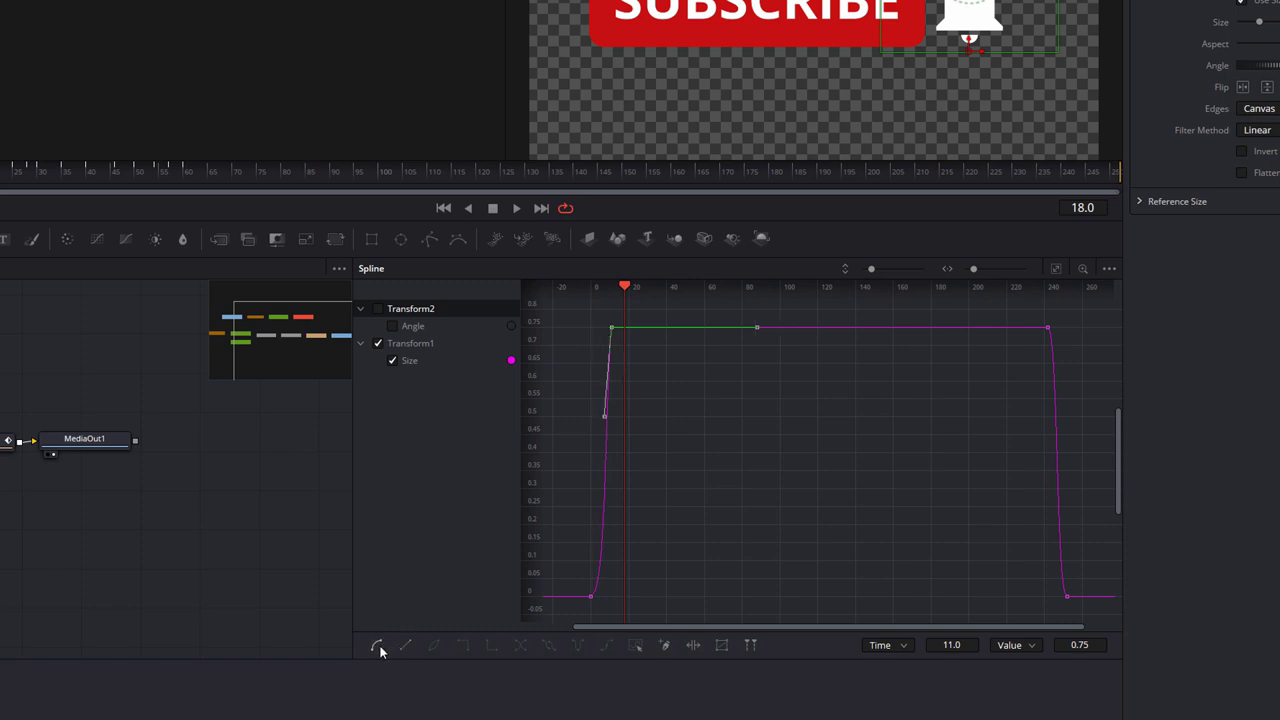
left_click(378, 645)
scroll(768, 449, "up", 5)
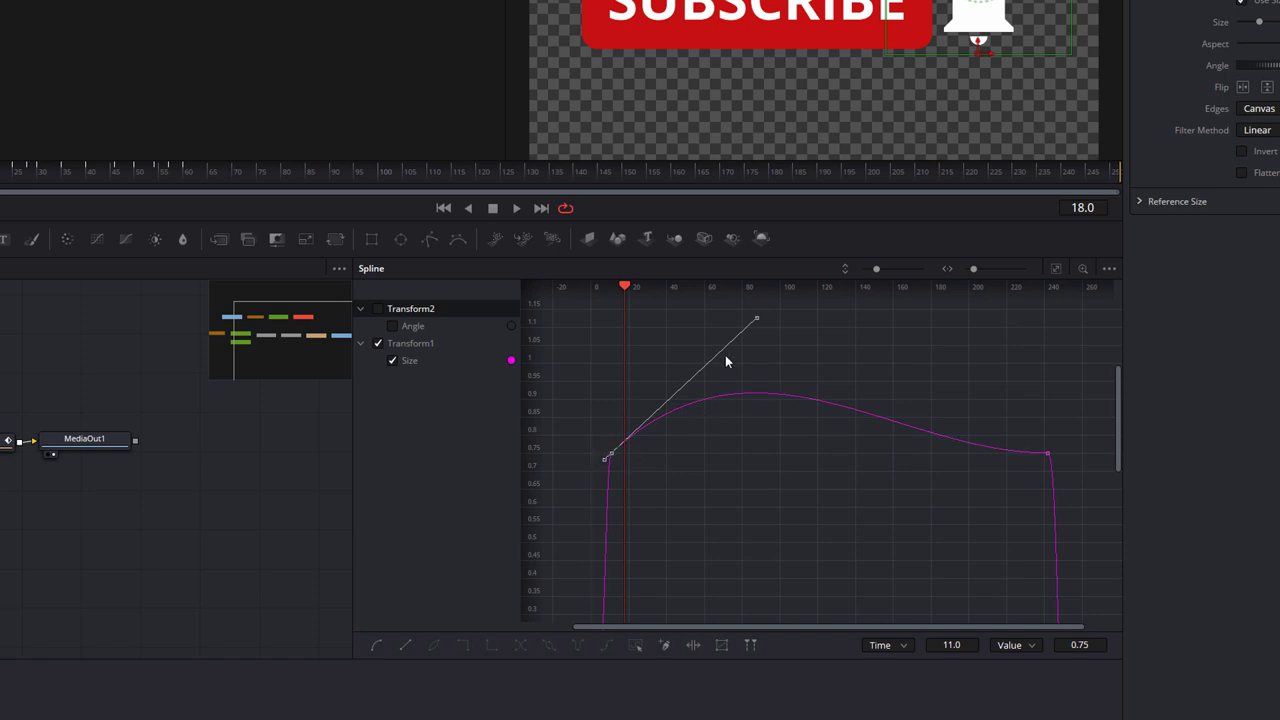
left_click_drag(757, 320, 777, 456)
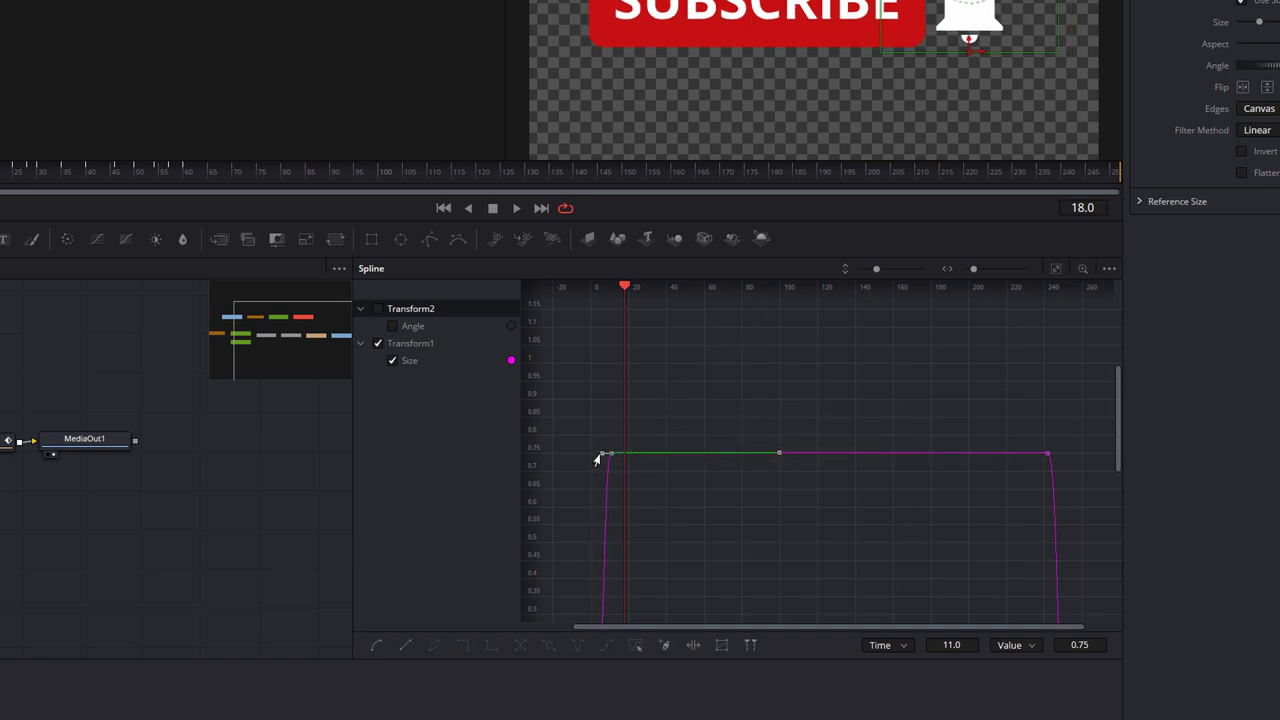
left_click_drag(599, 459, 551, 449)
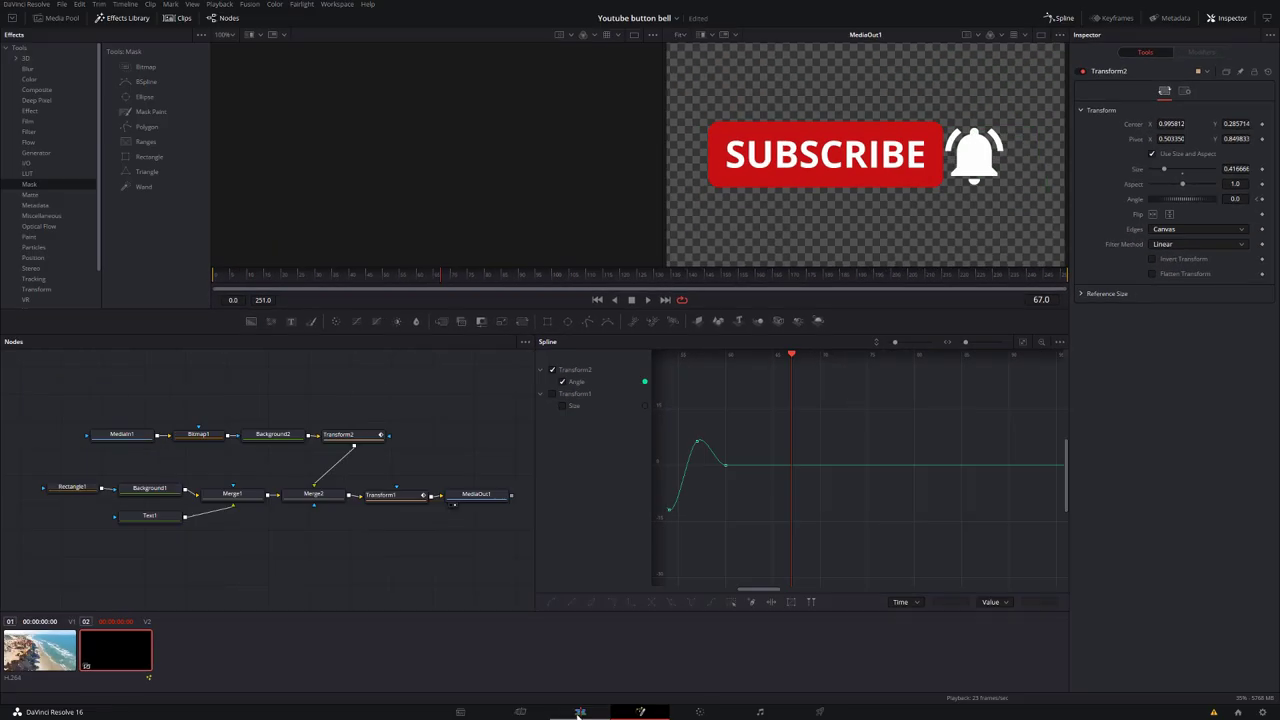
left_click(579, 712)
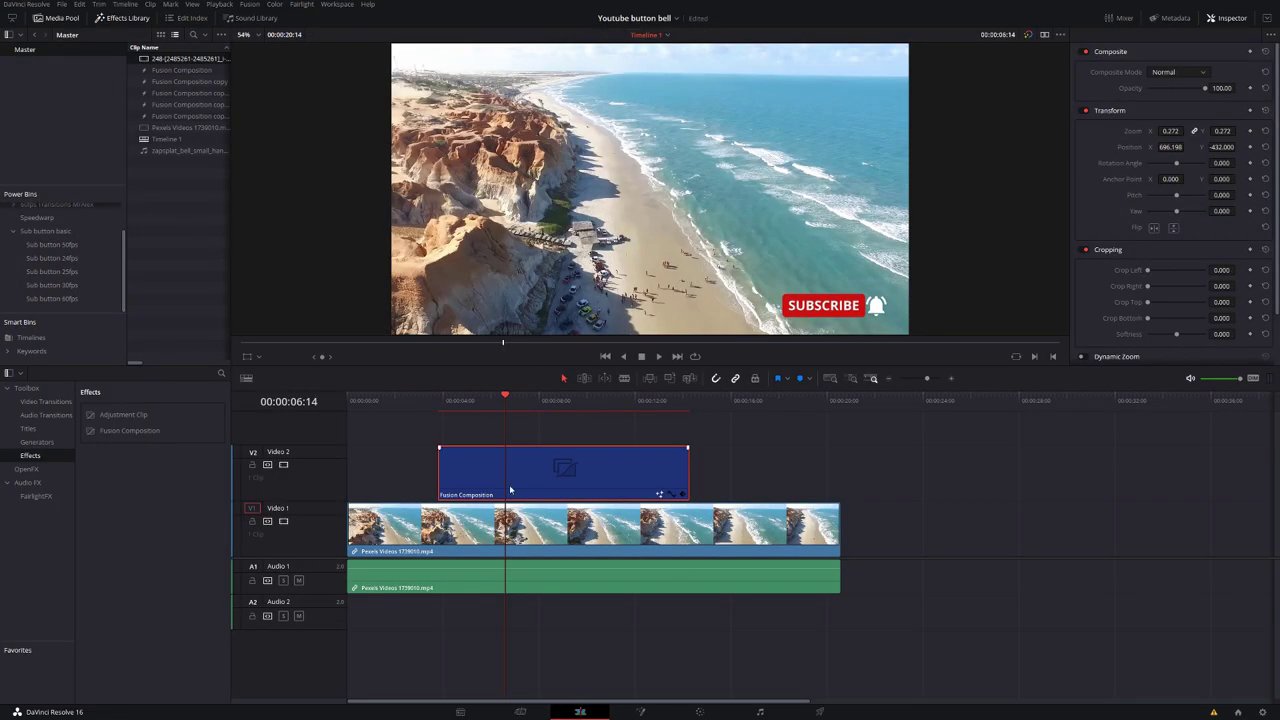
left_click(427, 400)
key("space")
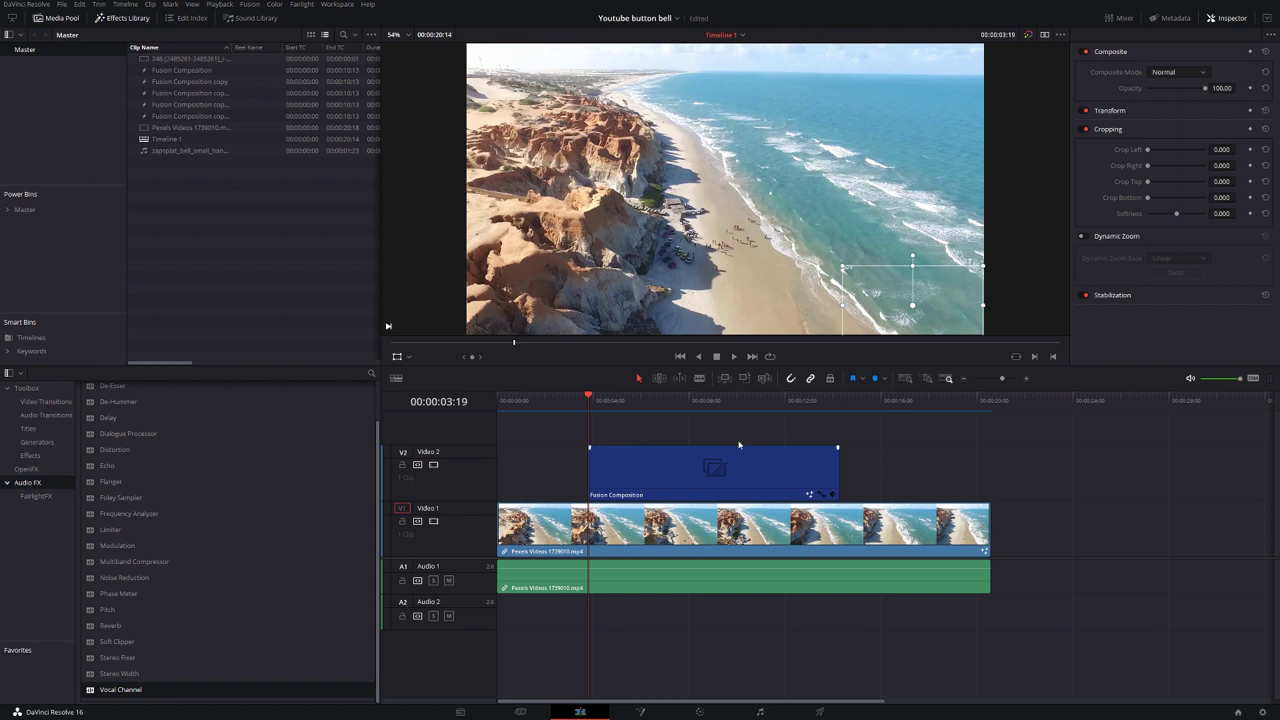
key("space")
key("space")
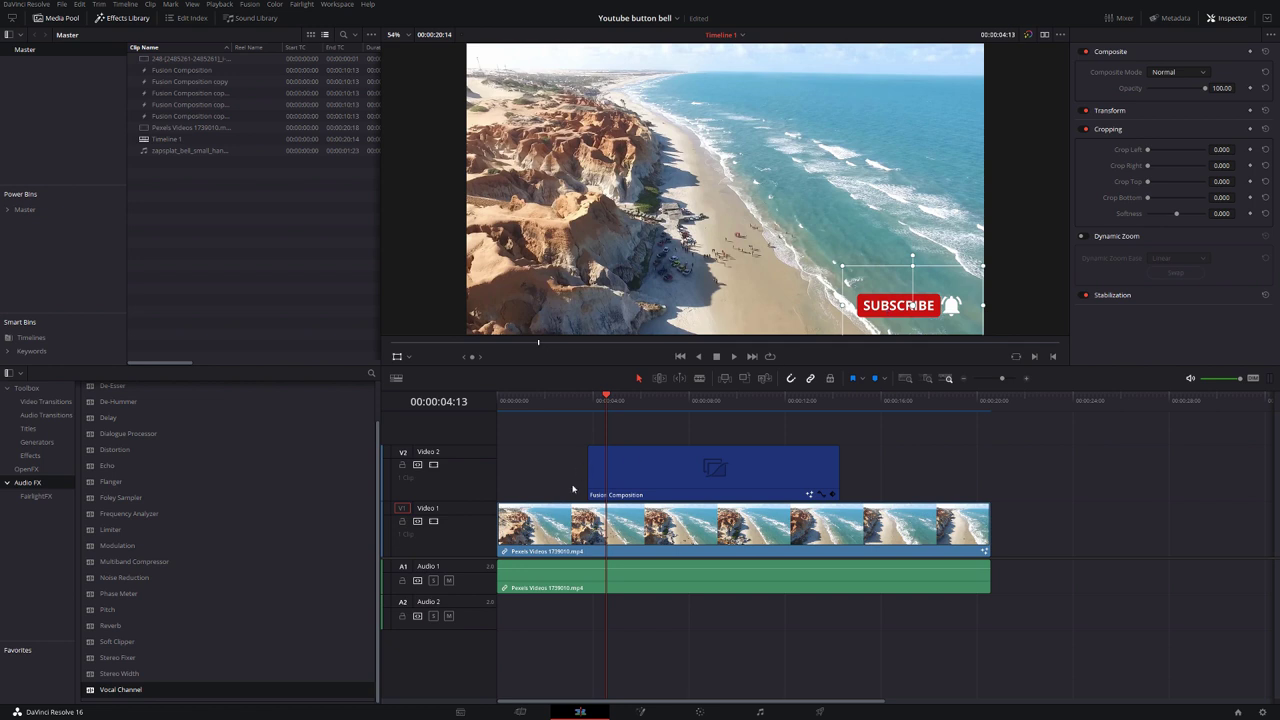
Delete the beach clip, move the Fusion Composition to the start of Video 1, and save.
left_click(569, 547)
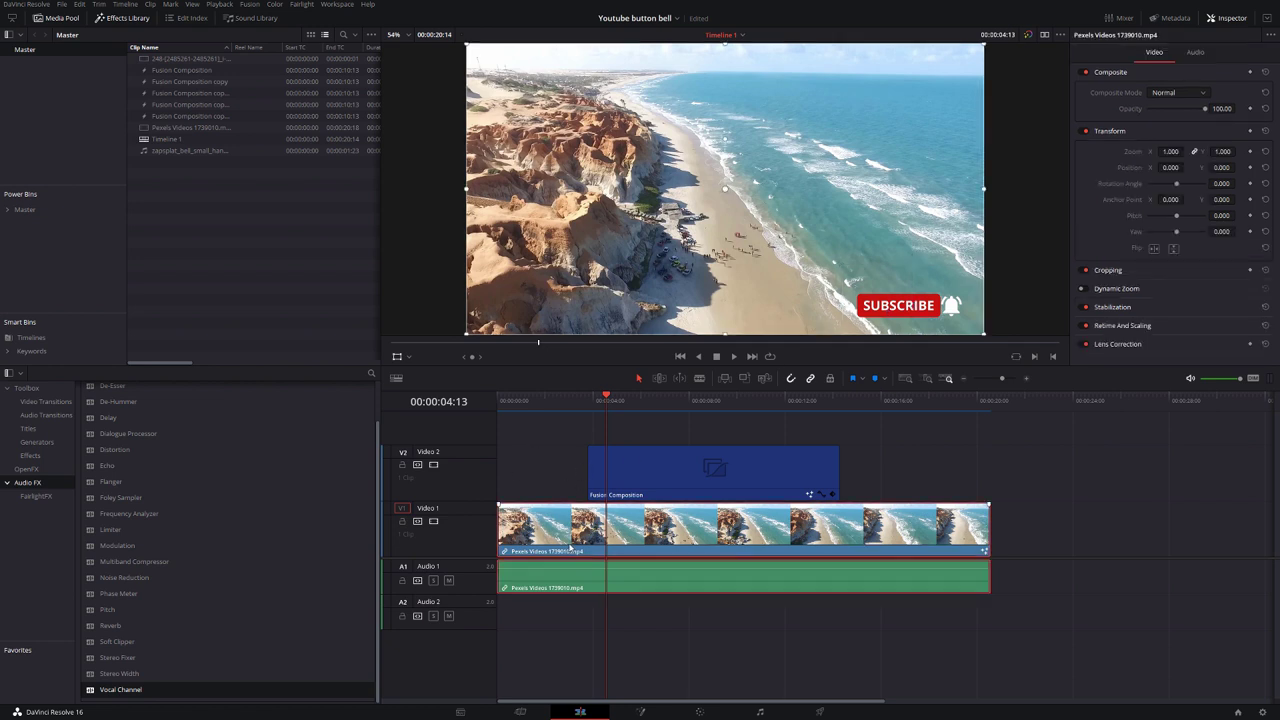
key("Delete")
left_click_drag(655, 450, 557, 537)
left_click(518, 401)
mouse_move(511, 401)
left_mouse_down()
mouse_move(557, 402)
mouse_move(533, 402)
left_mouse_up()
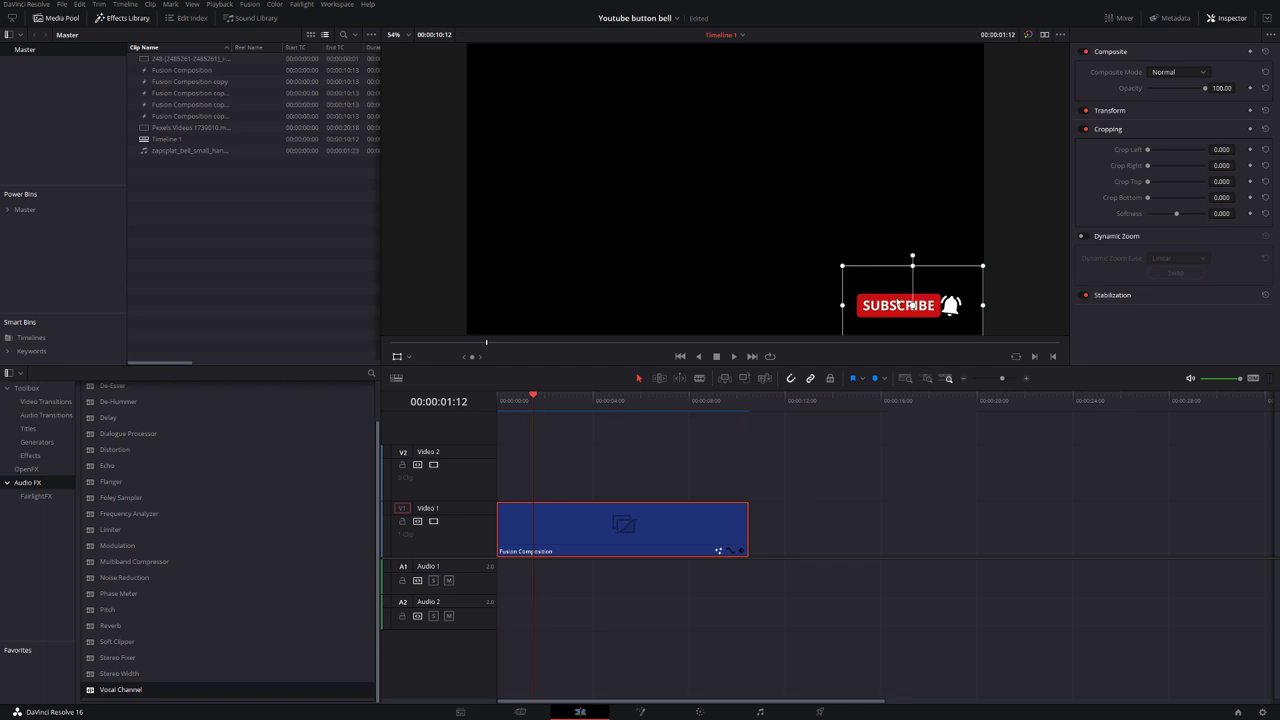
key("ctrl+s")
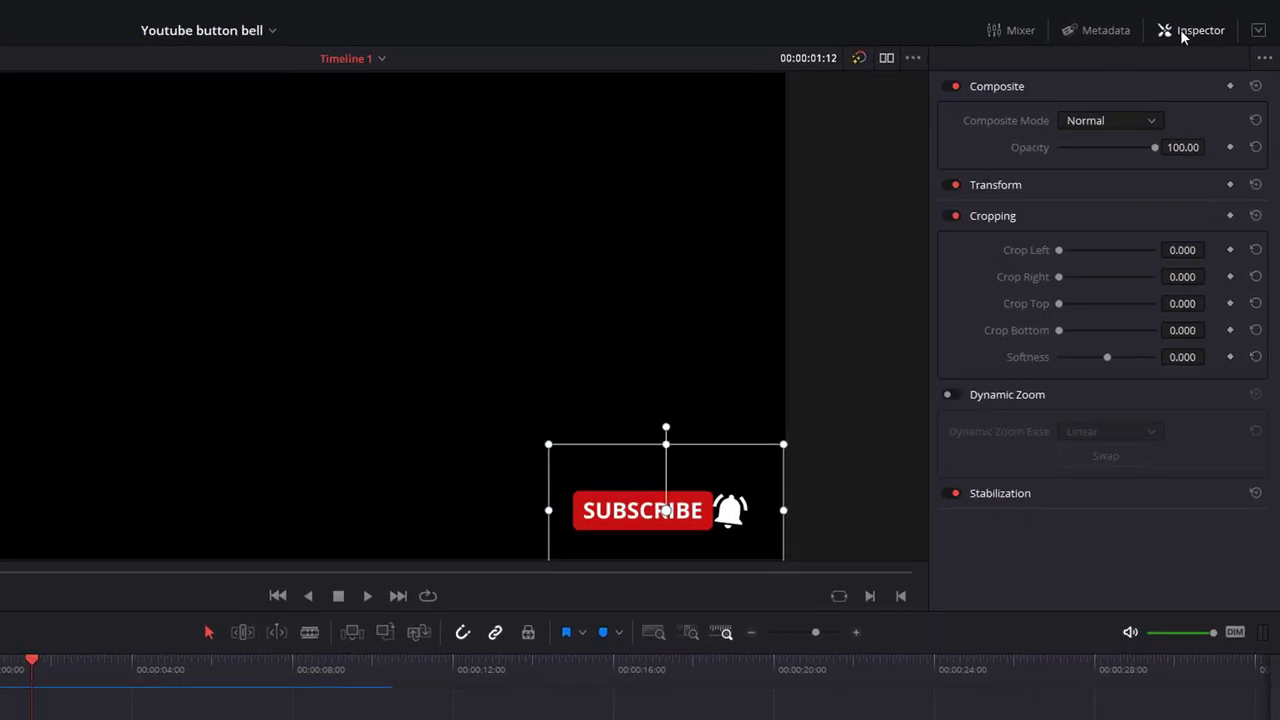
Reset the composition's Transform to full frame, preview it, and switch to the Deliver page.
left_click(1256, 186)
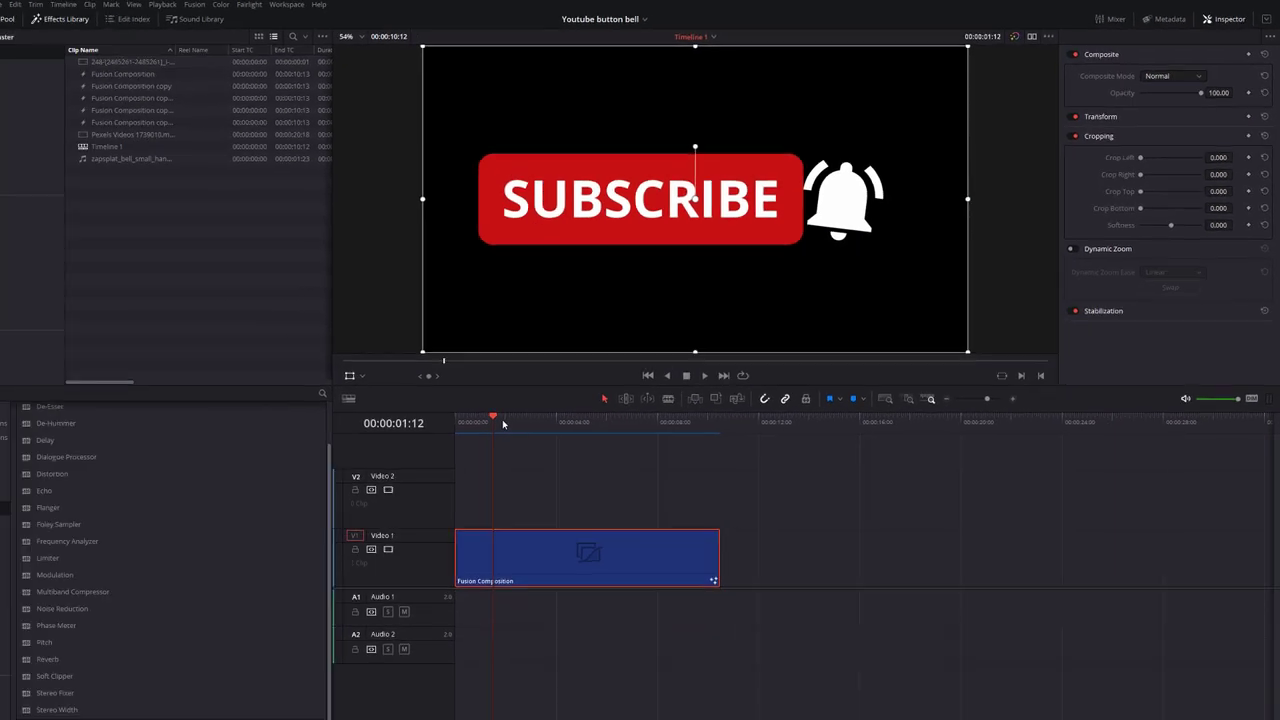
key("space")
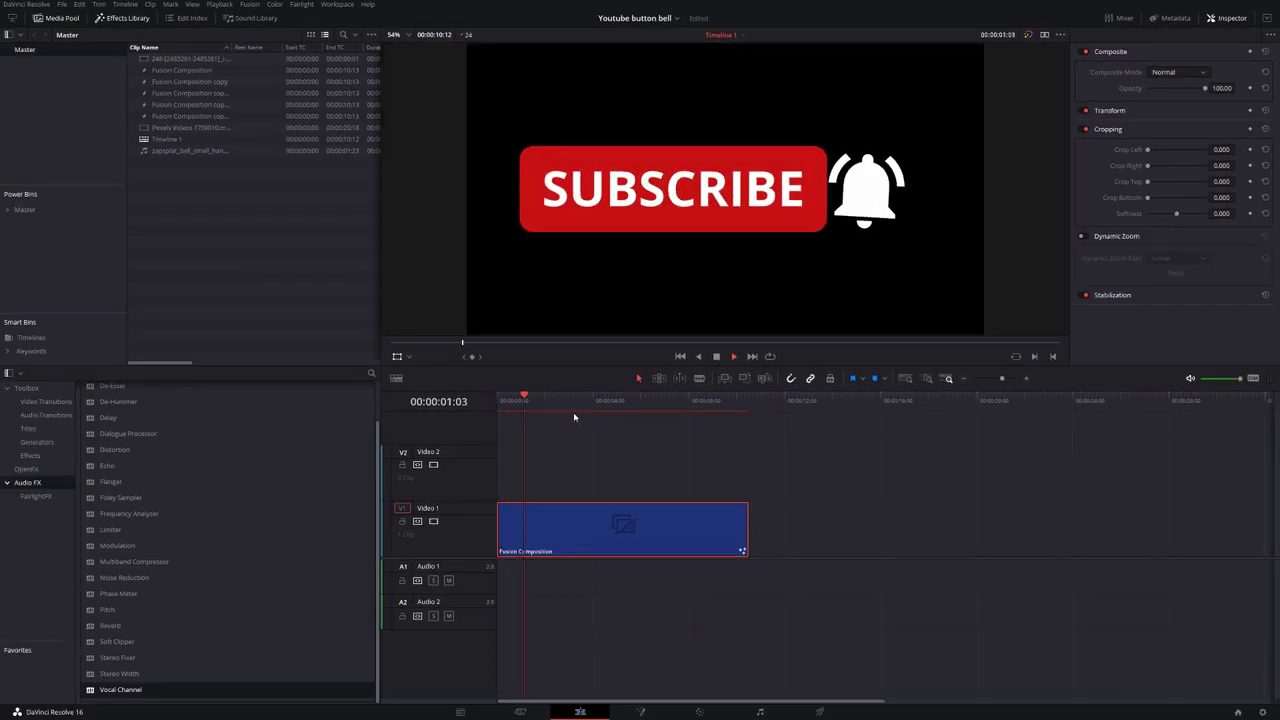
key("space")
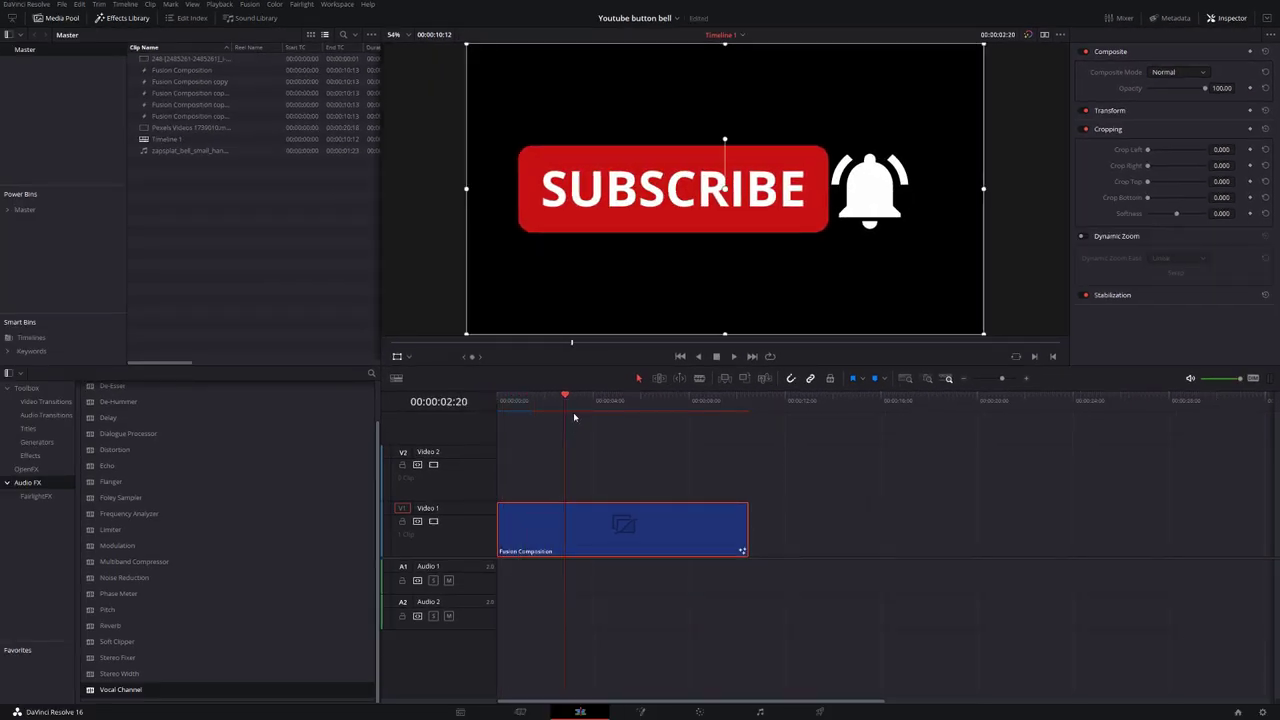
left_click(821, 712)
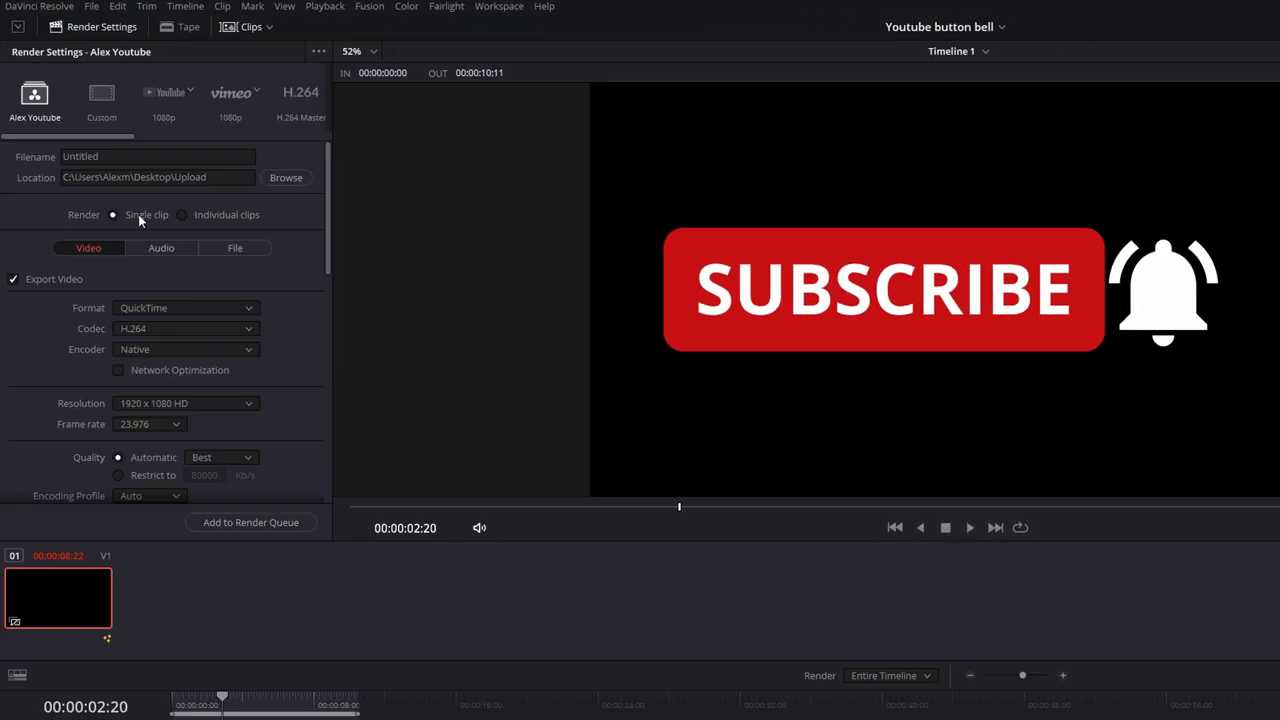
Choose a Custom render of individual clips named 'Sub with bell v2'.
left_click(102, 111)
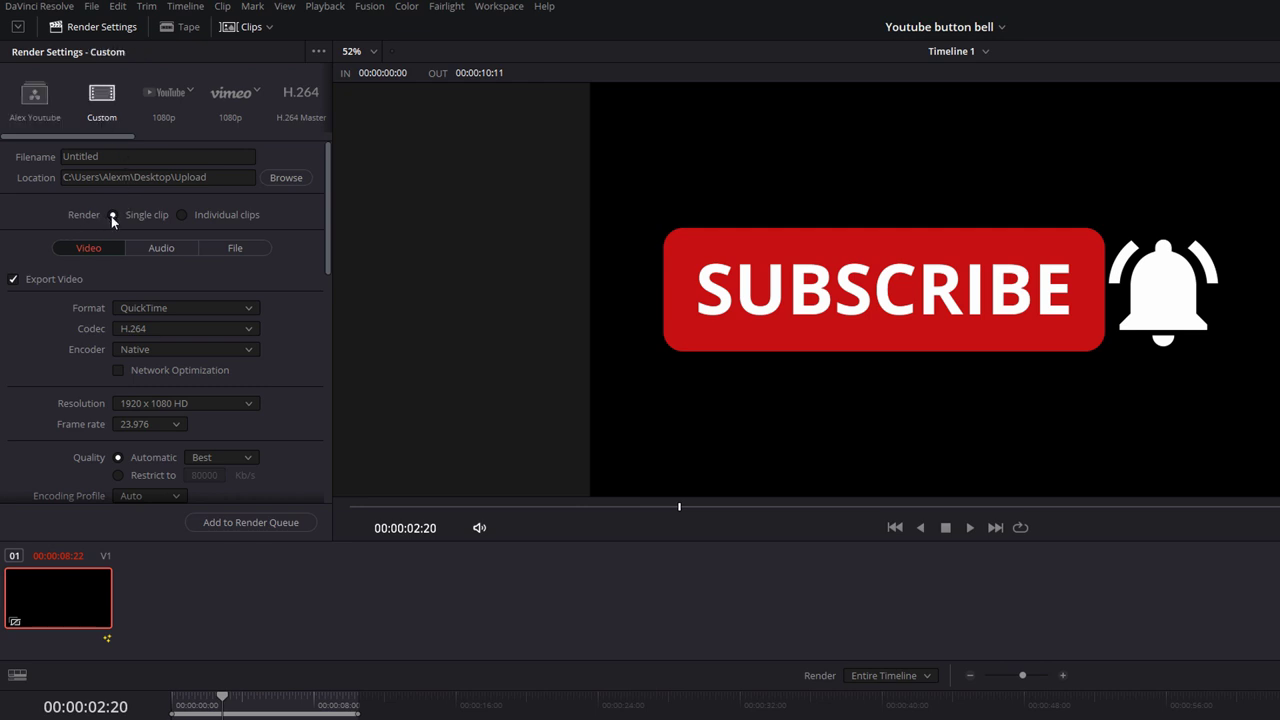
left_click(184, 216)
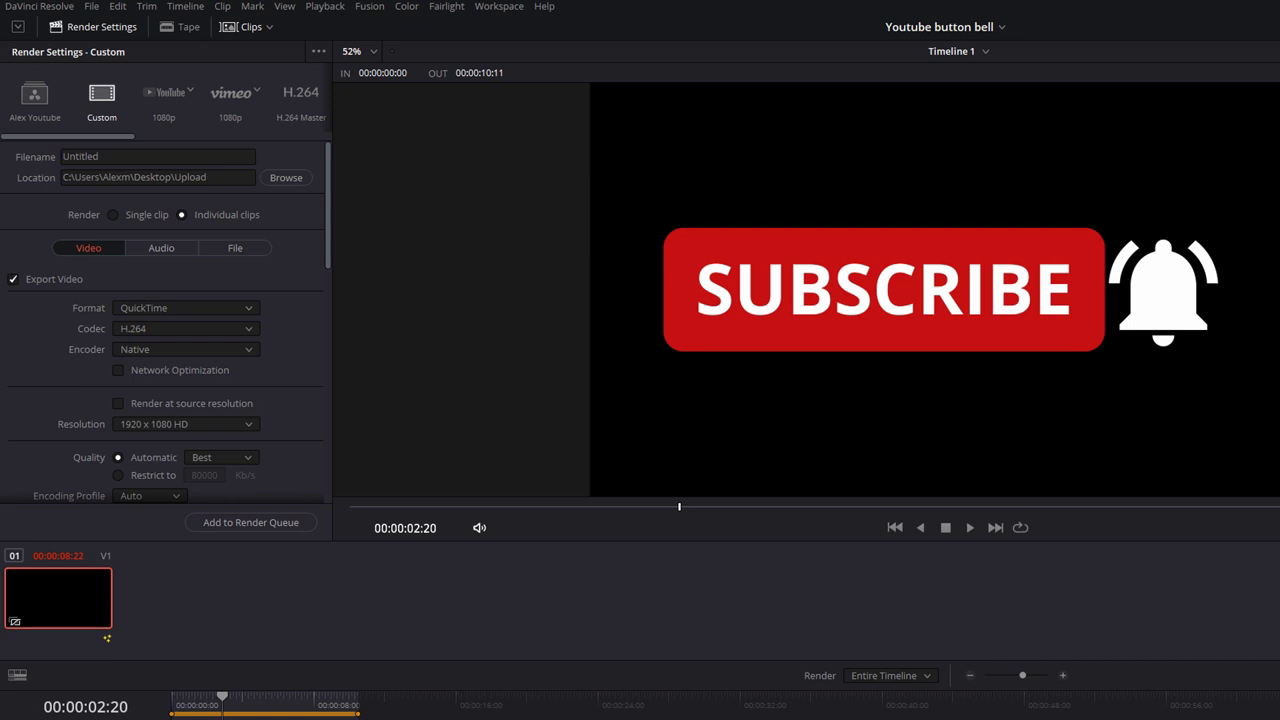
double_click(100, 157)
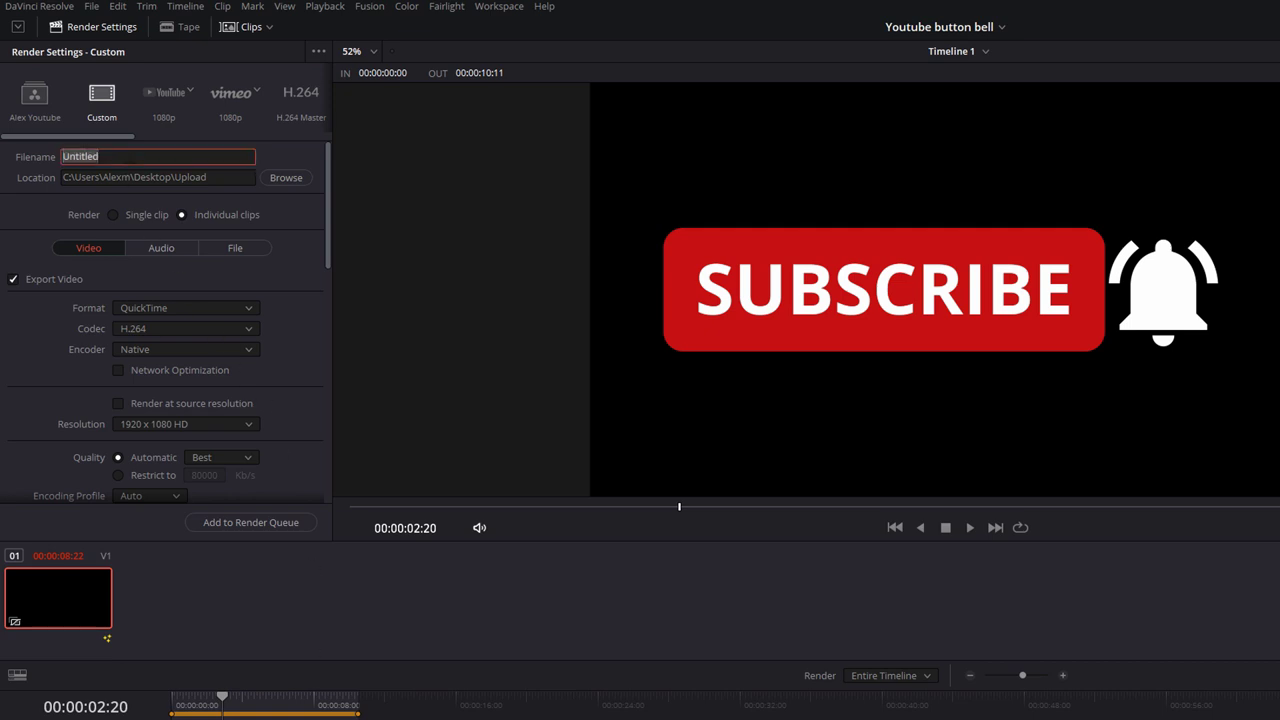
type("Sub with bell v2")
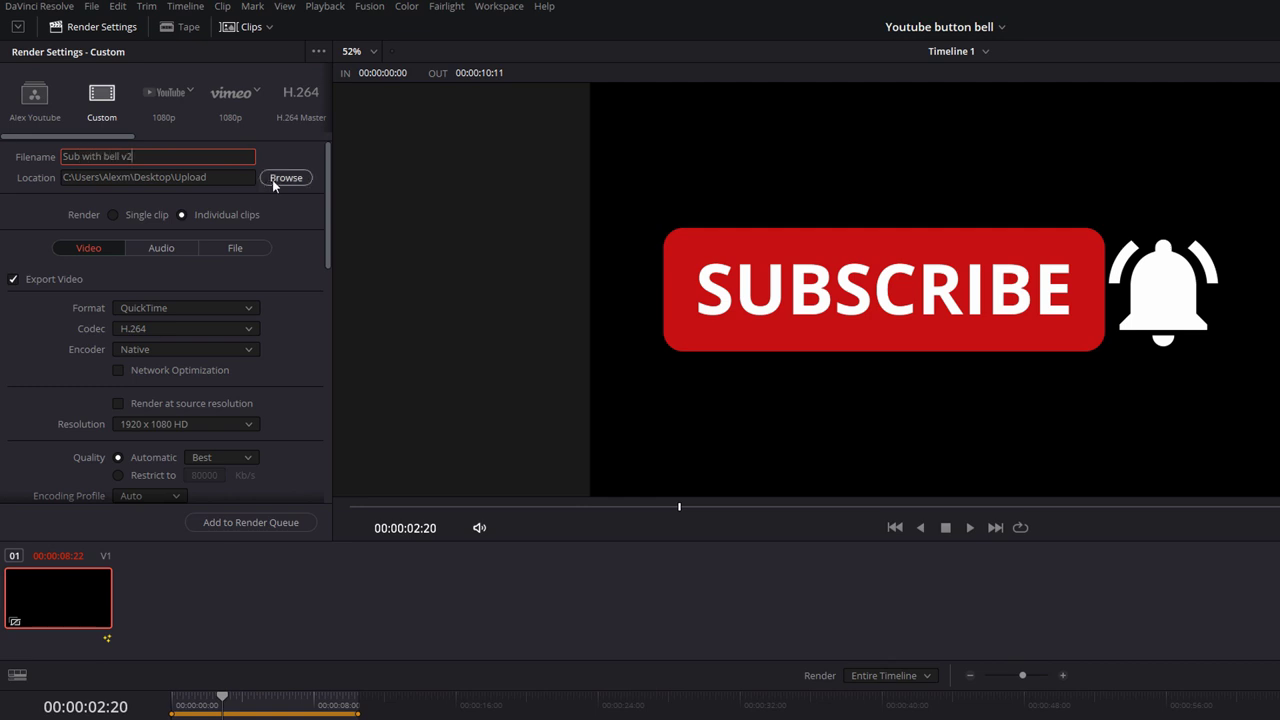
left_click(106, 307)
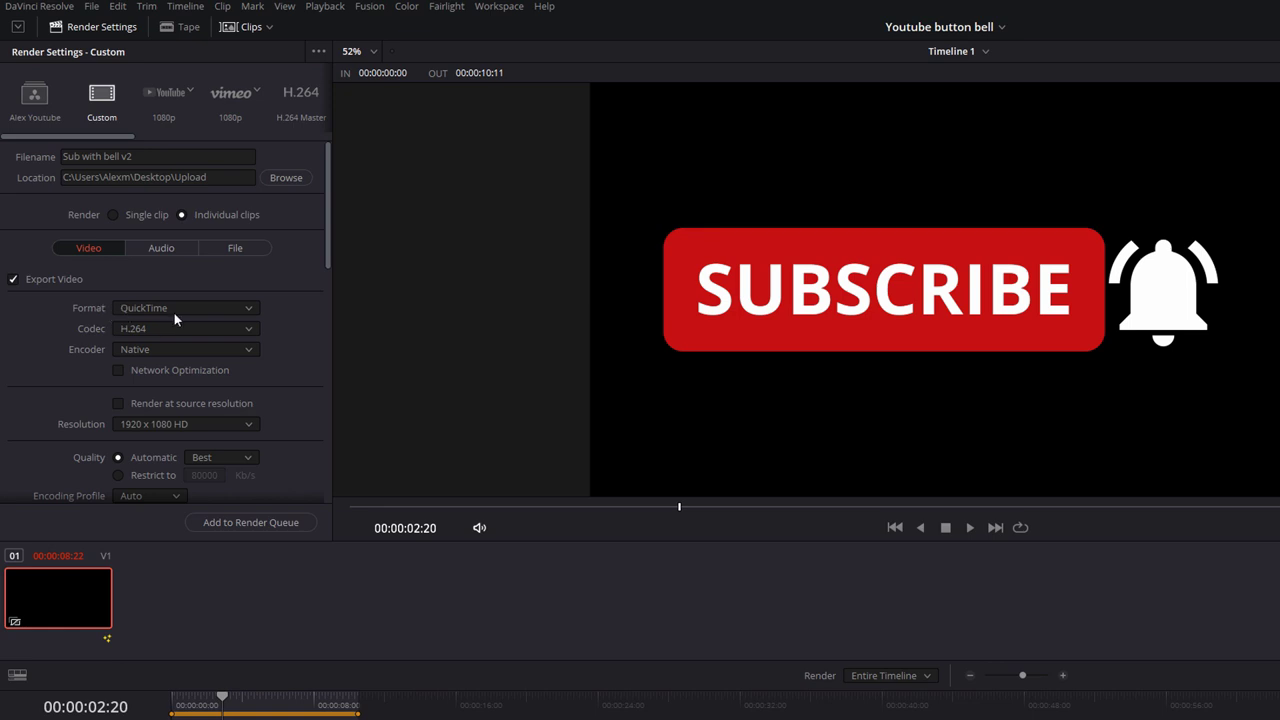
Set the codec to DNxHR with alpha export, queue the job, and start rendering.
left_click(138, 330)
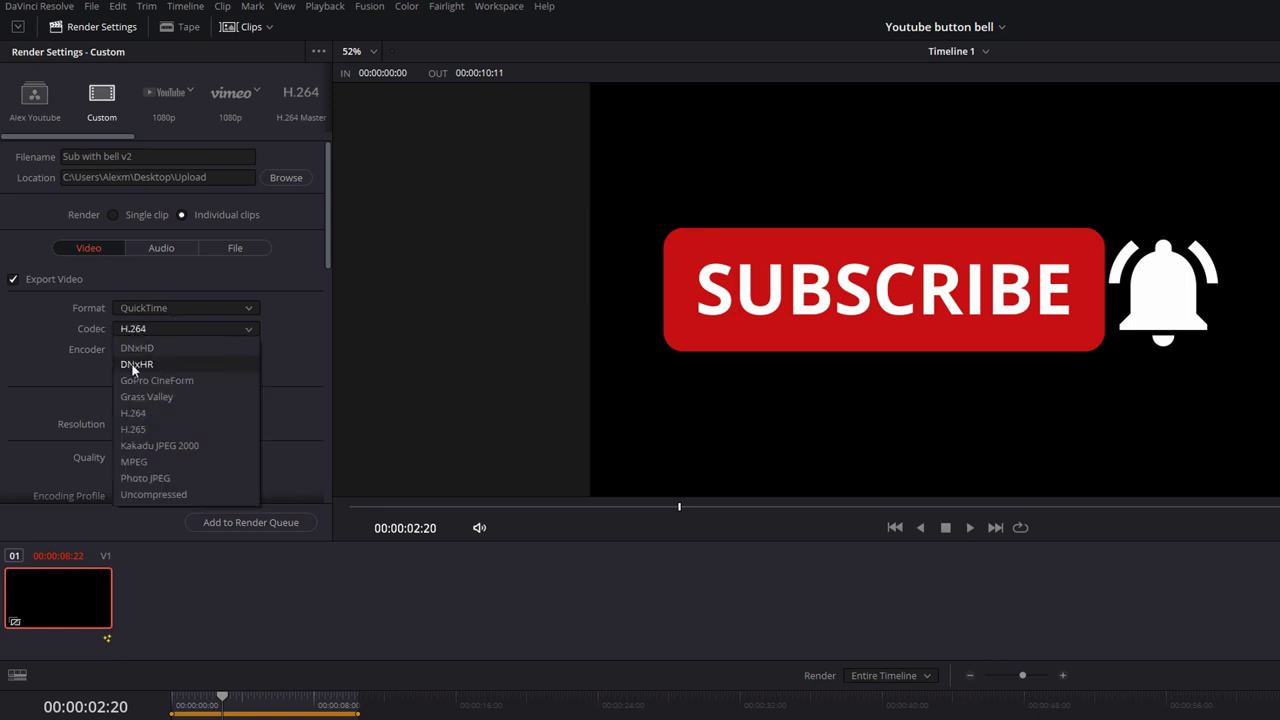
left_click(150, 366)
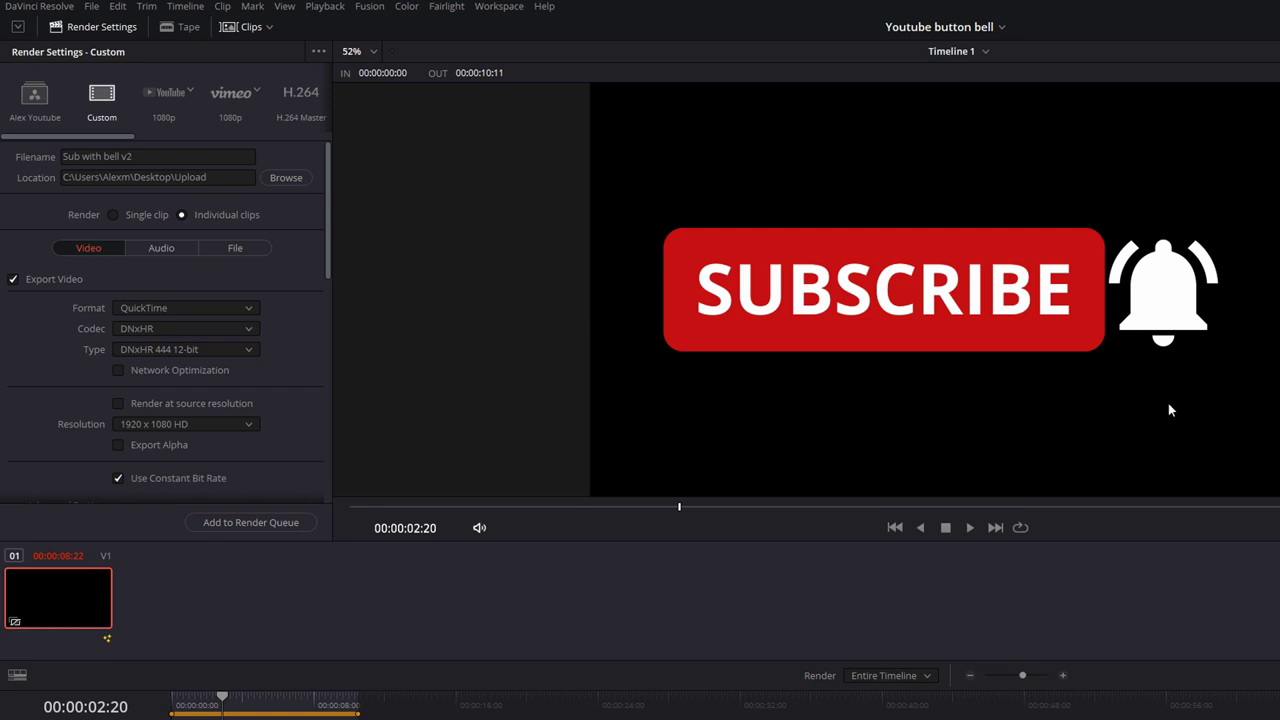
left_click(118, 445)
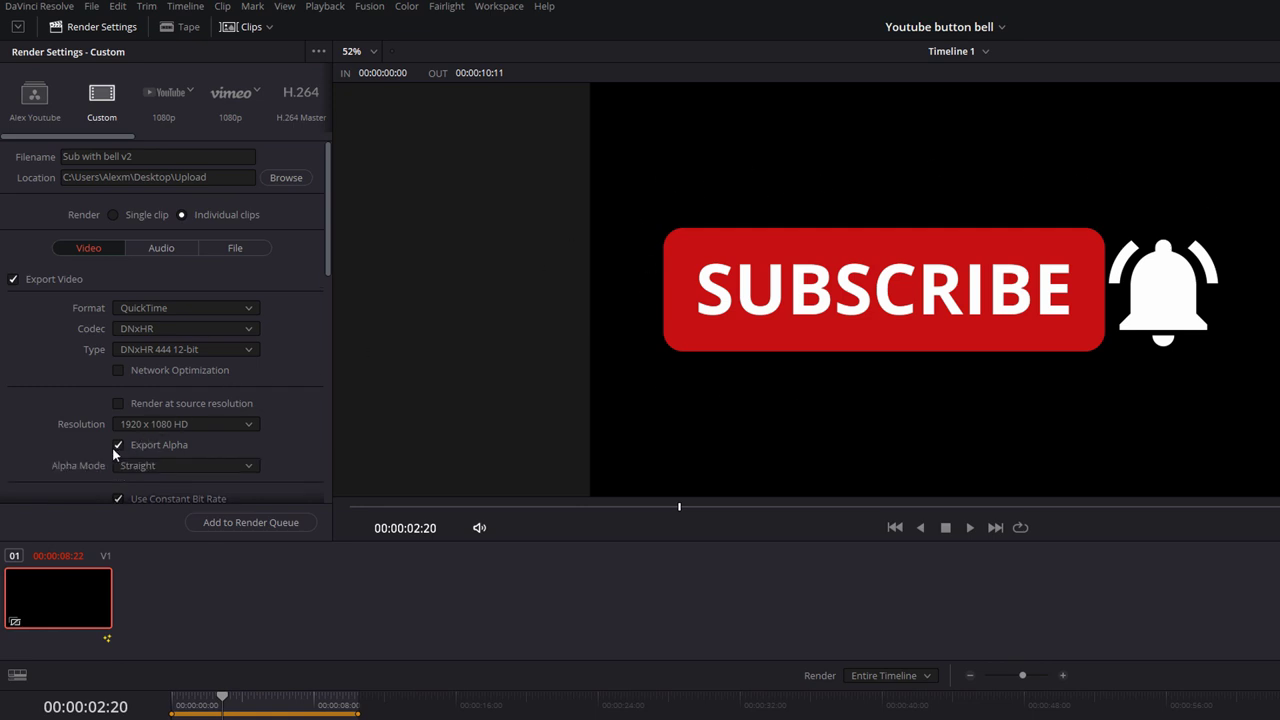
left_click(267, 524)
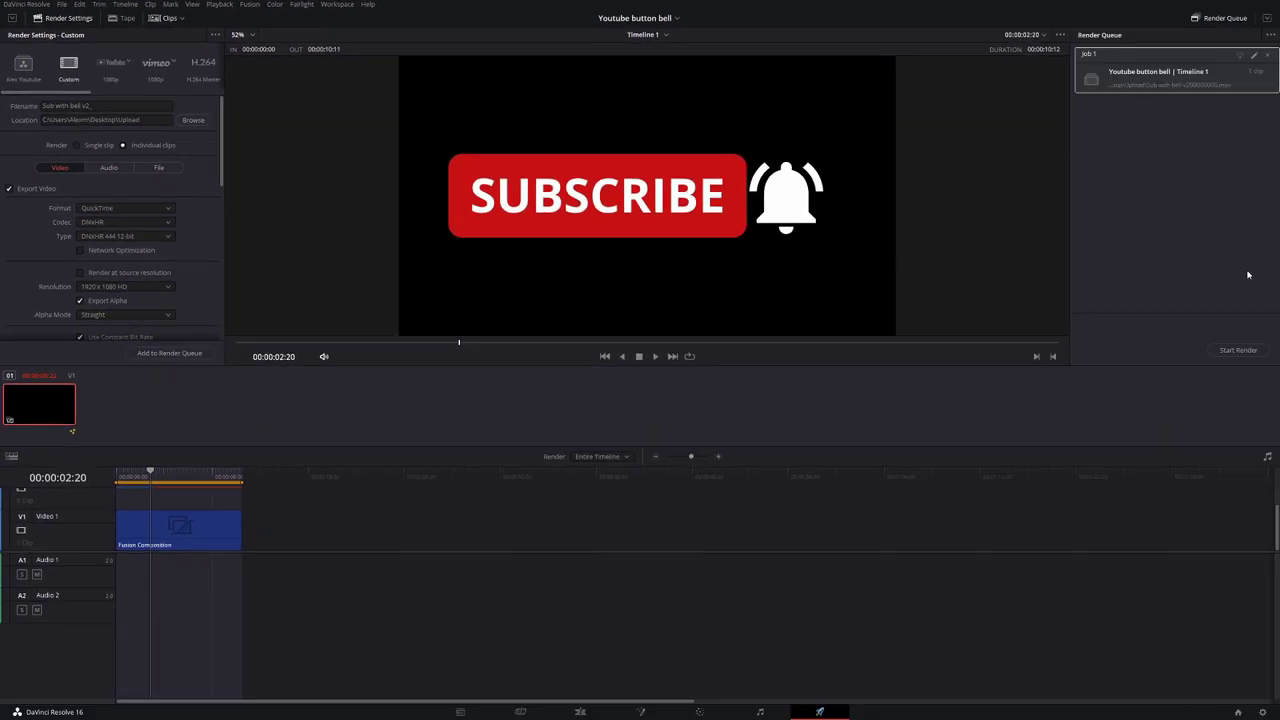
left_click(1240, 350)
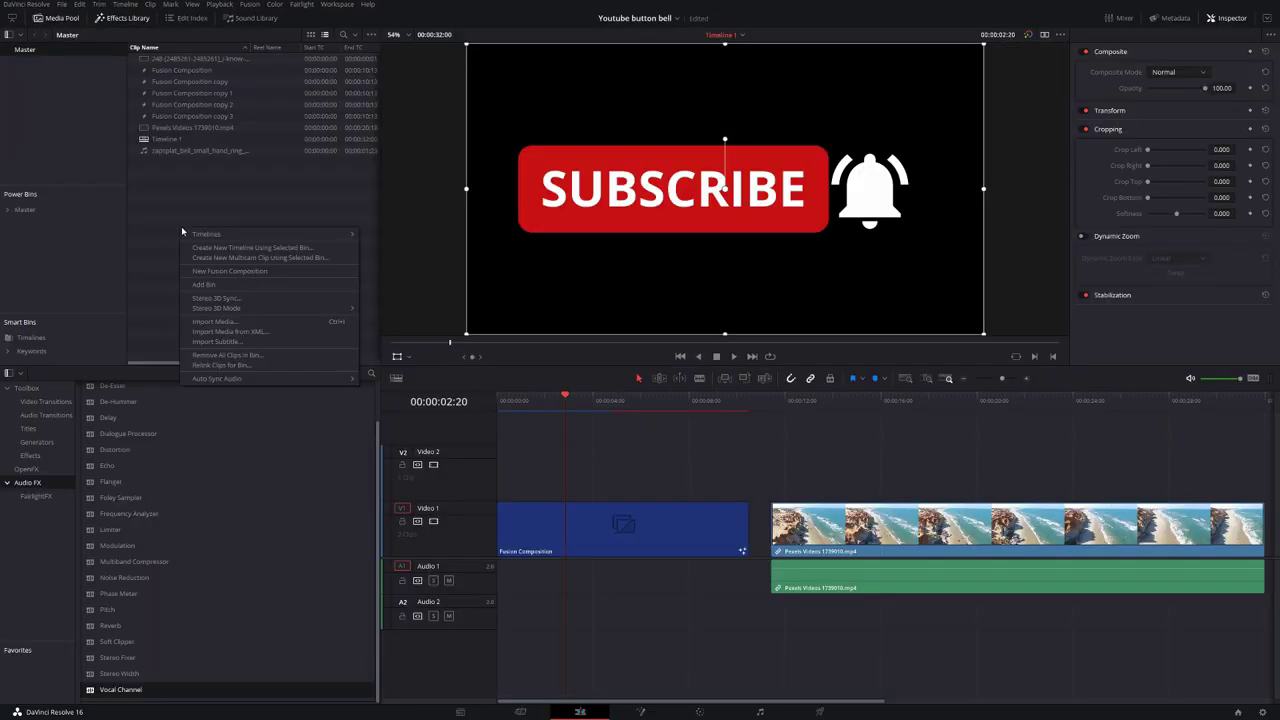
Import the rendered Sub with bell .mov and place it on V2 above the beach clip around 12 seconds.
left_click(216, 321)
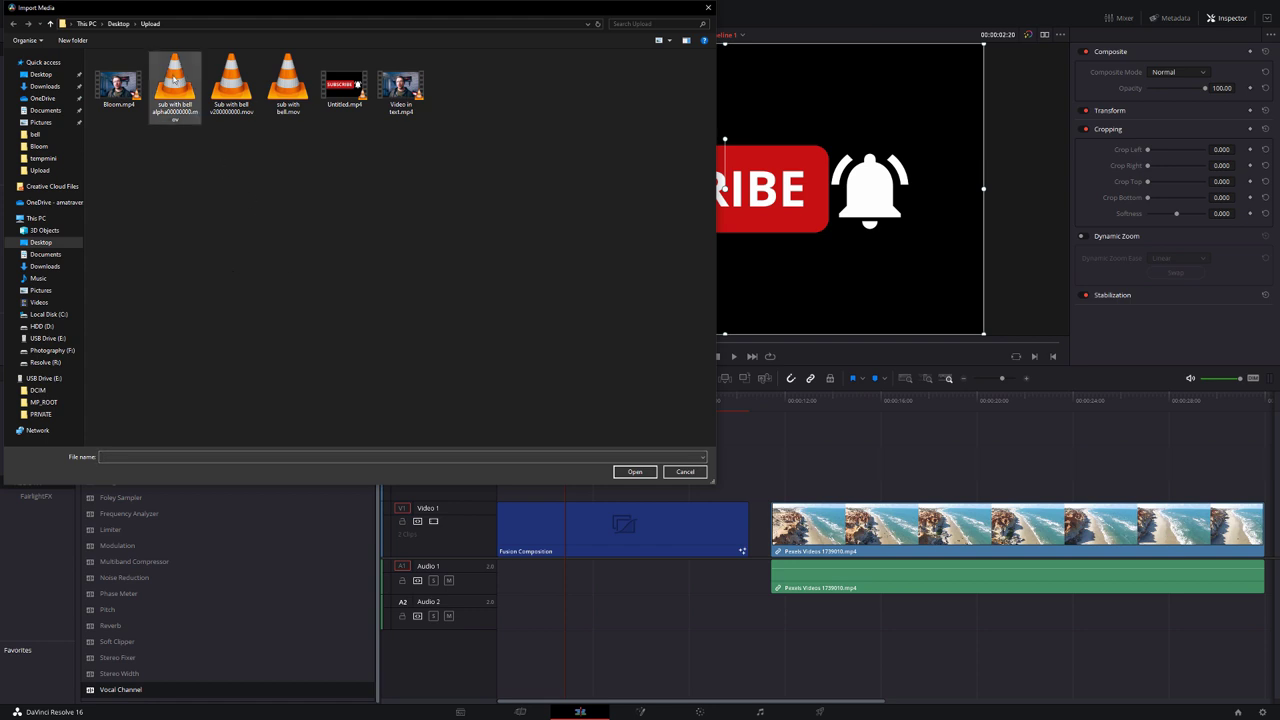
double_click(228, 86)
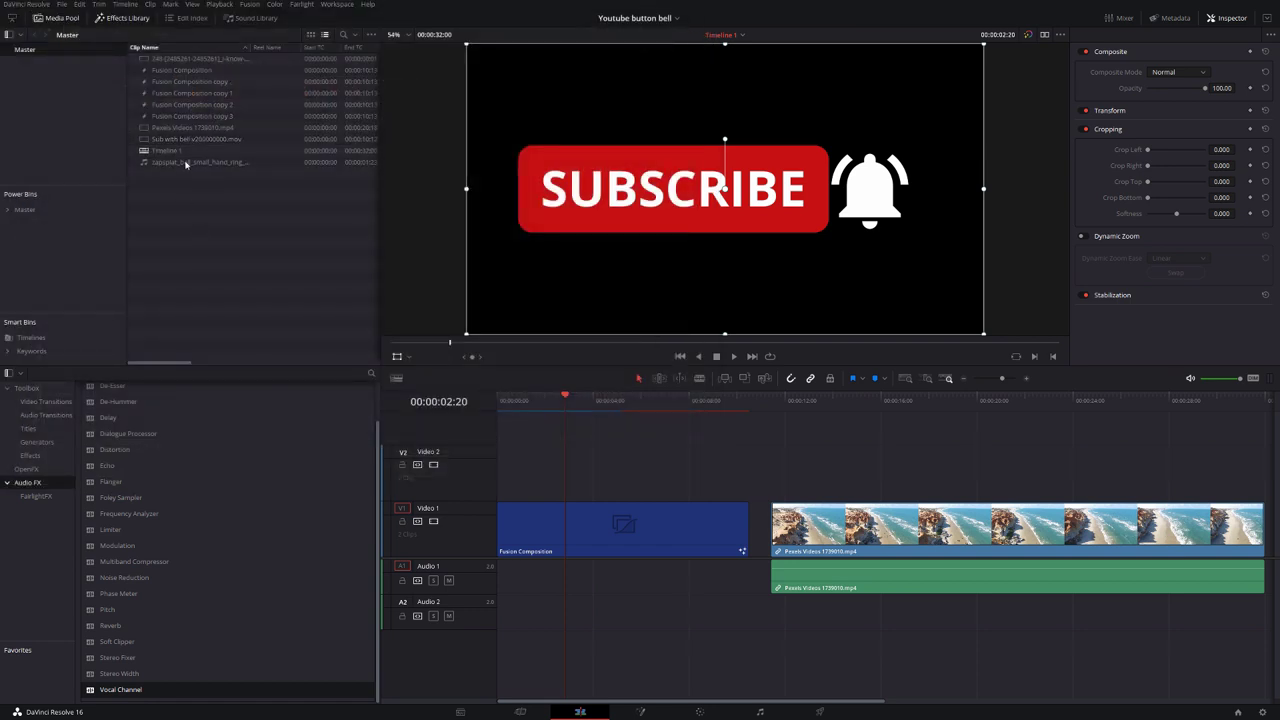
left_click_drag(181, 139, 850, 492)
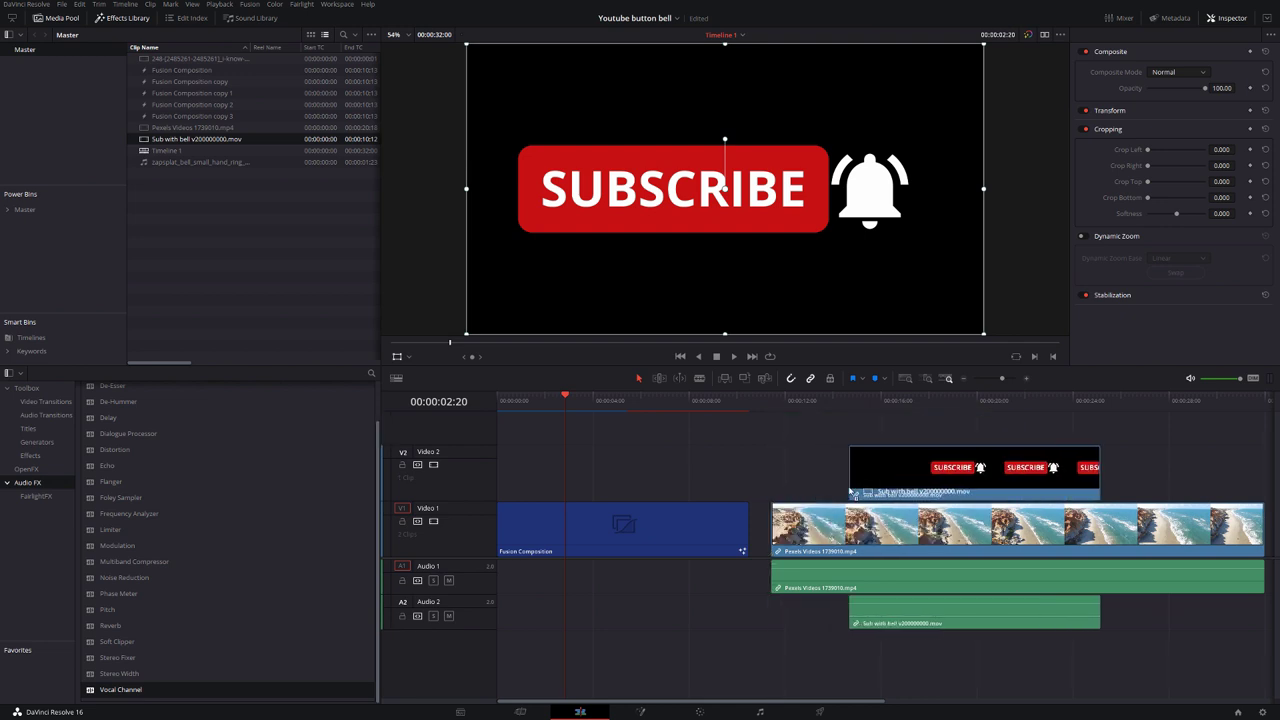
left_click(843, 401)
key("space")
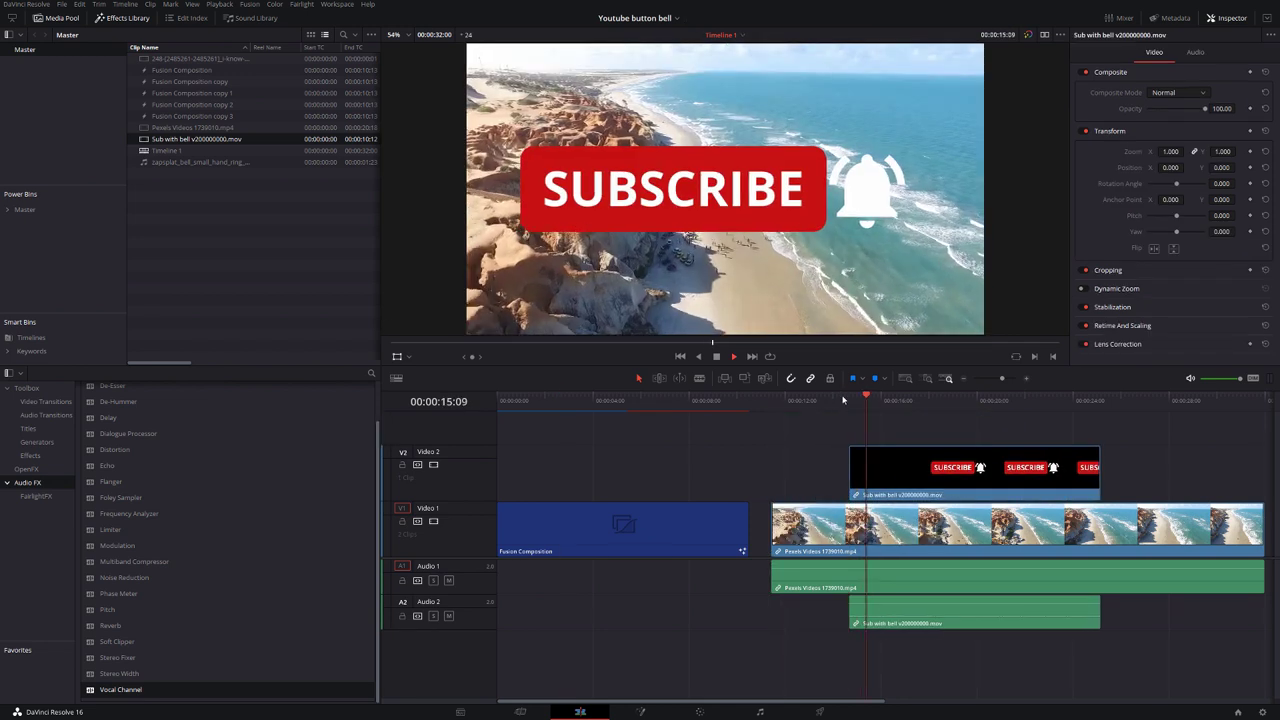
Shrink the overlay to 0.42, move it to the bottom-left corner, and play it back.
left_click(397, 357)
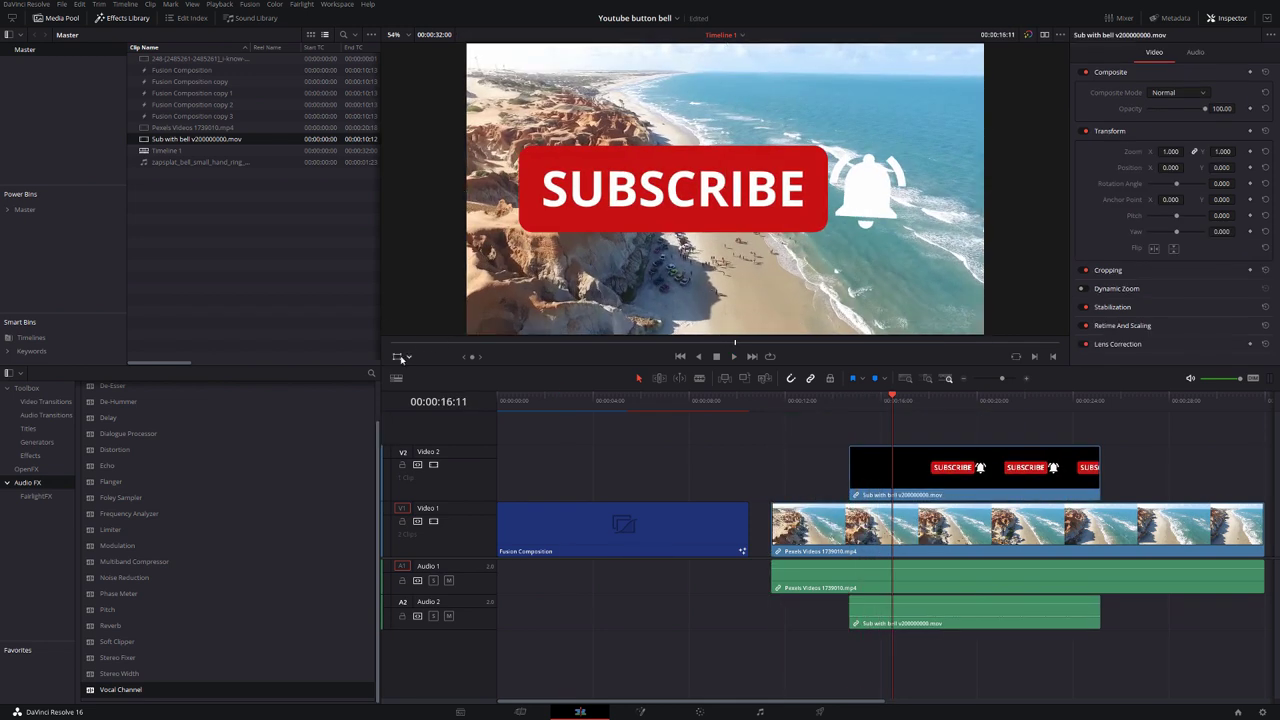
left_click_drag(480, 327, 575, 252)
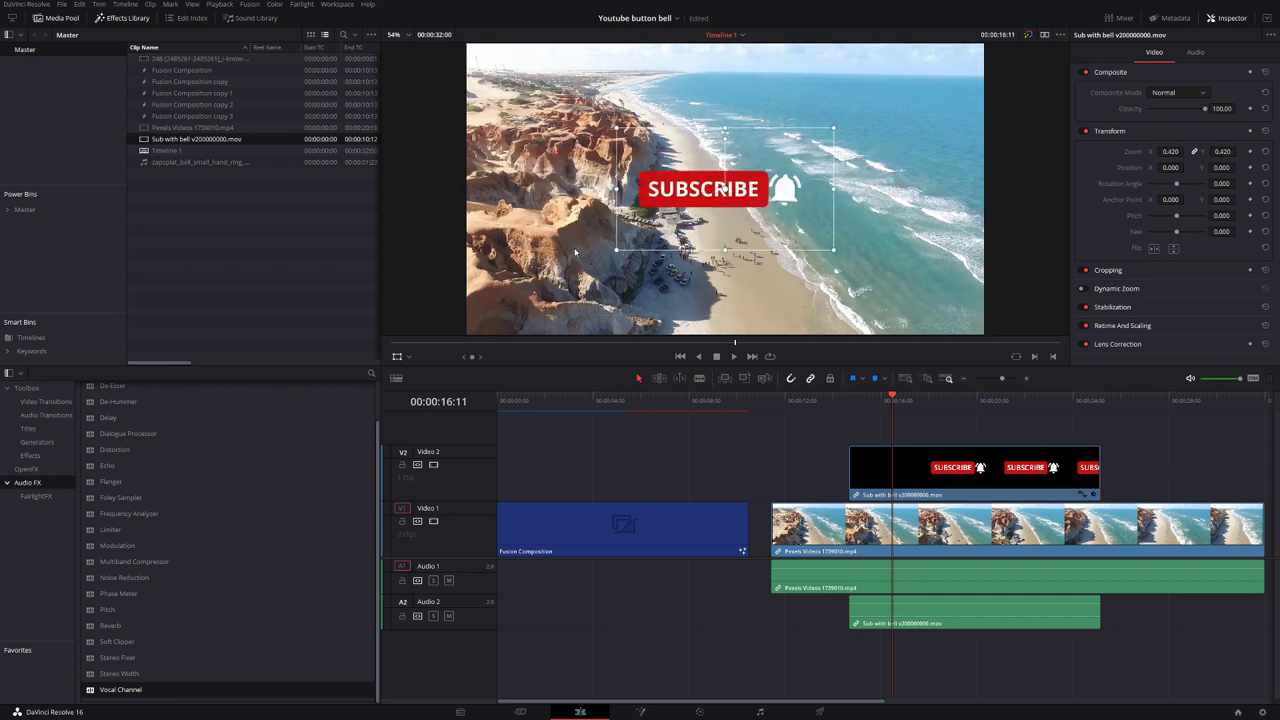
left_click_drag(586, 318, 562, 323)
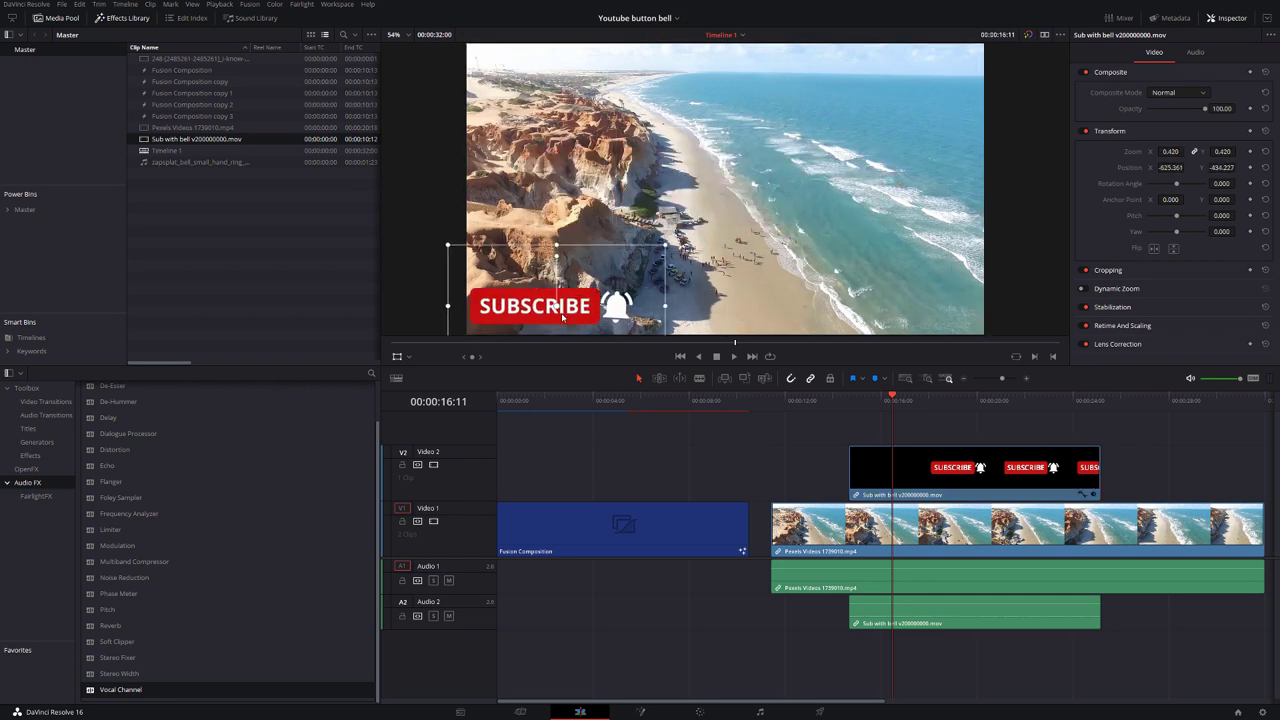
left_click(848, 400)
key("space")
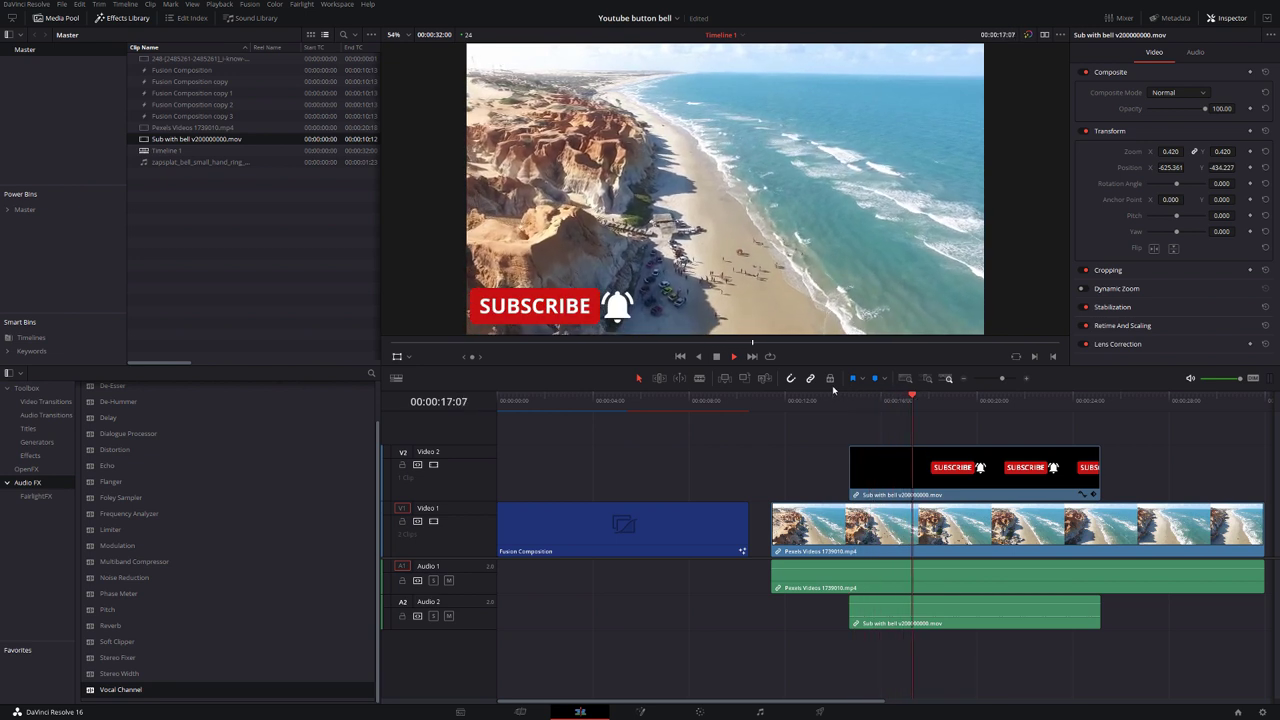
key("space")
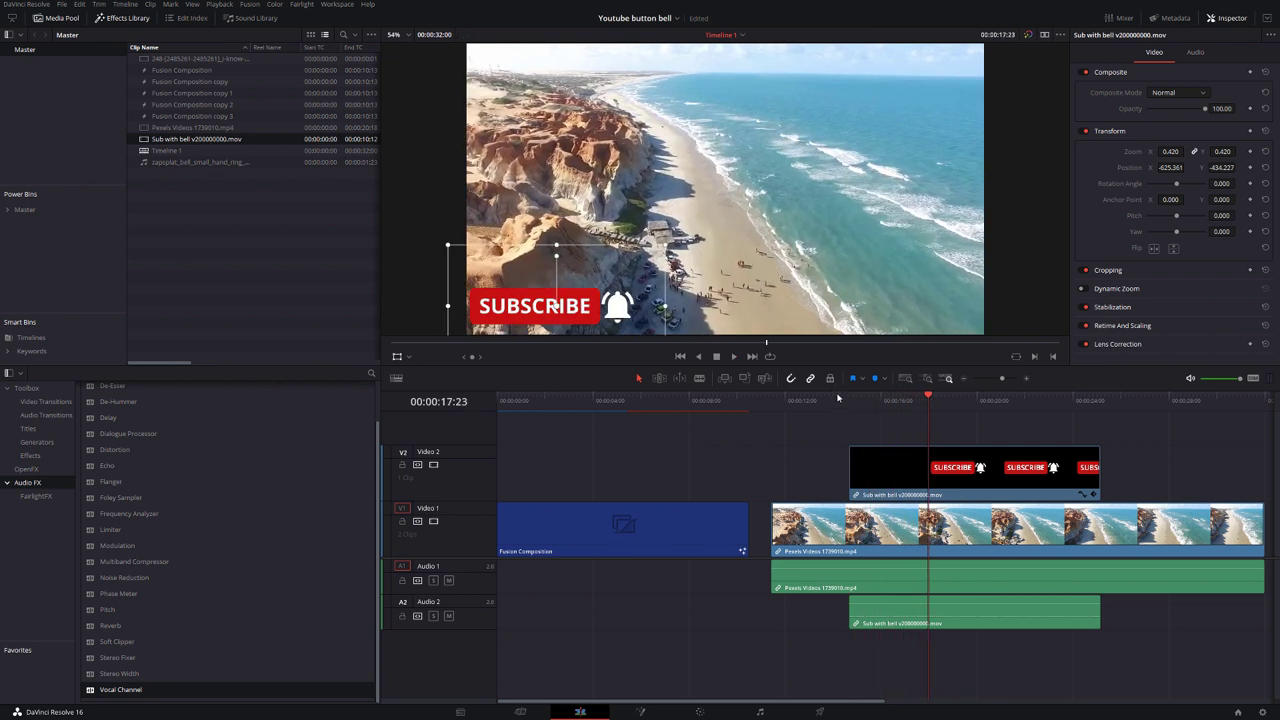